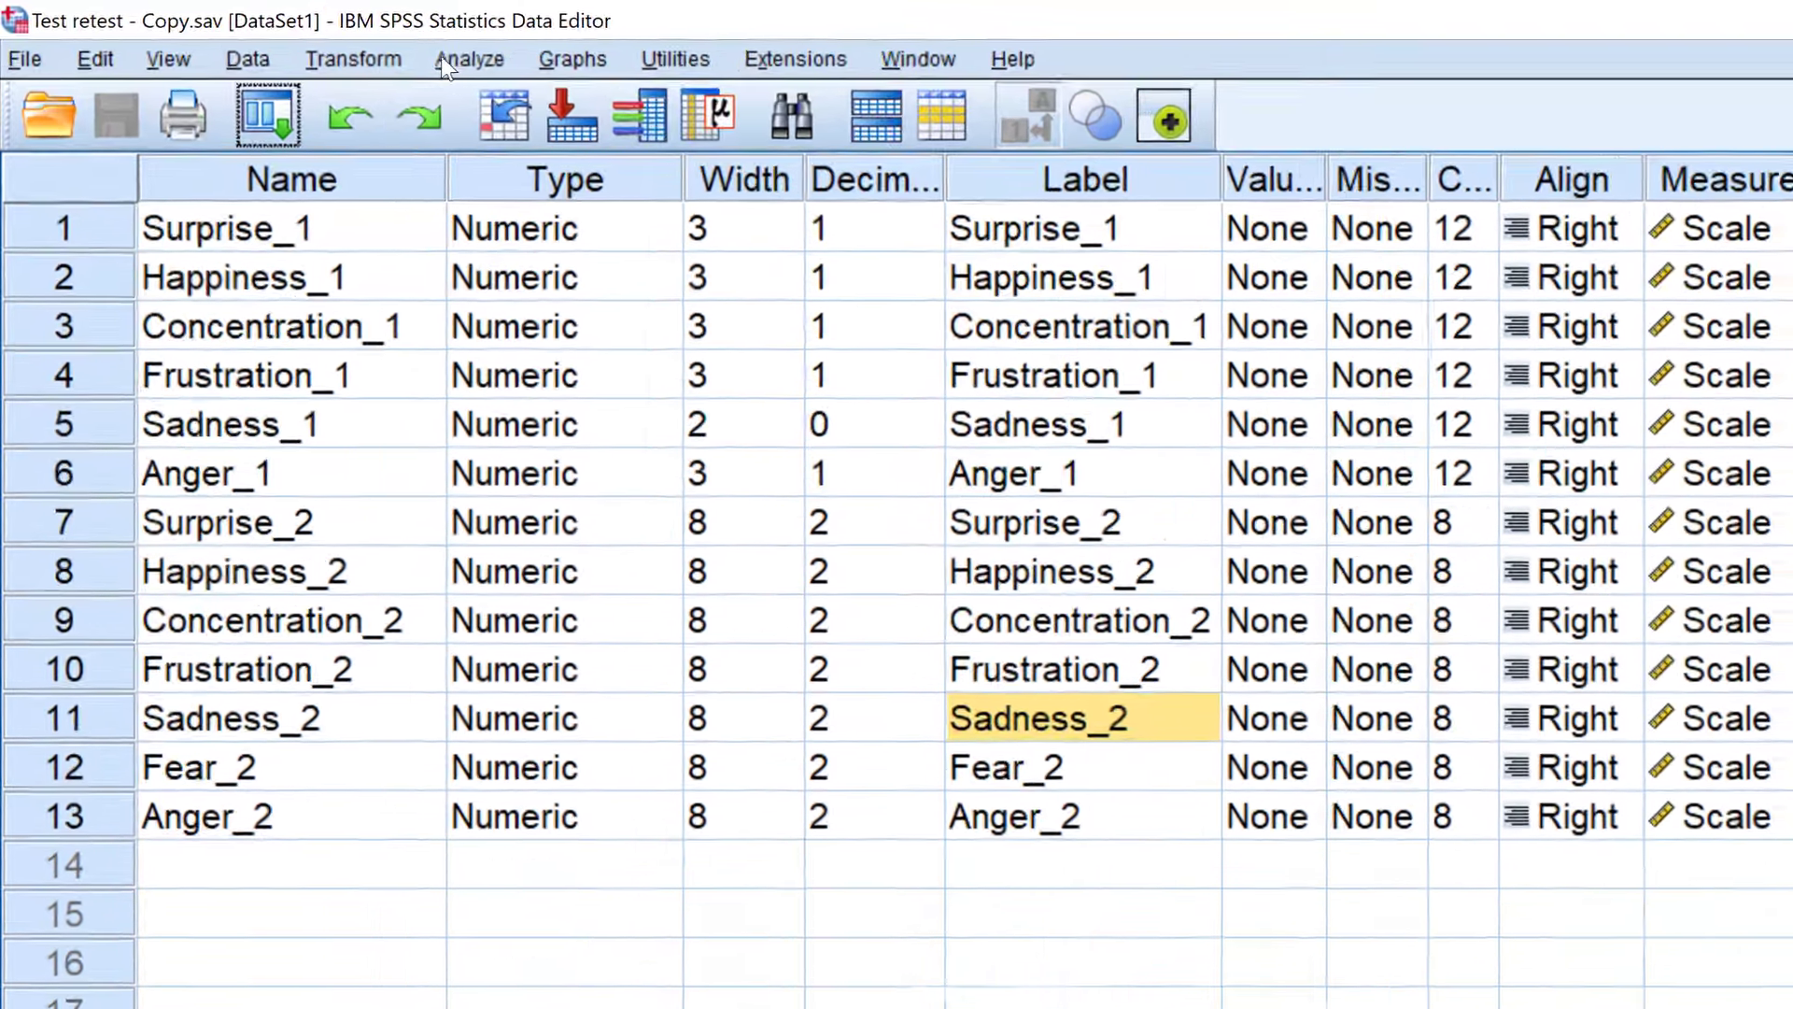
- Set up a reliability analysis of Surprise_1, Happiness_1 and Concentration_1, labelling the scale PF
{"action": "left_click", "coordinate": [339, 45]}
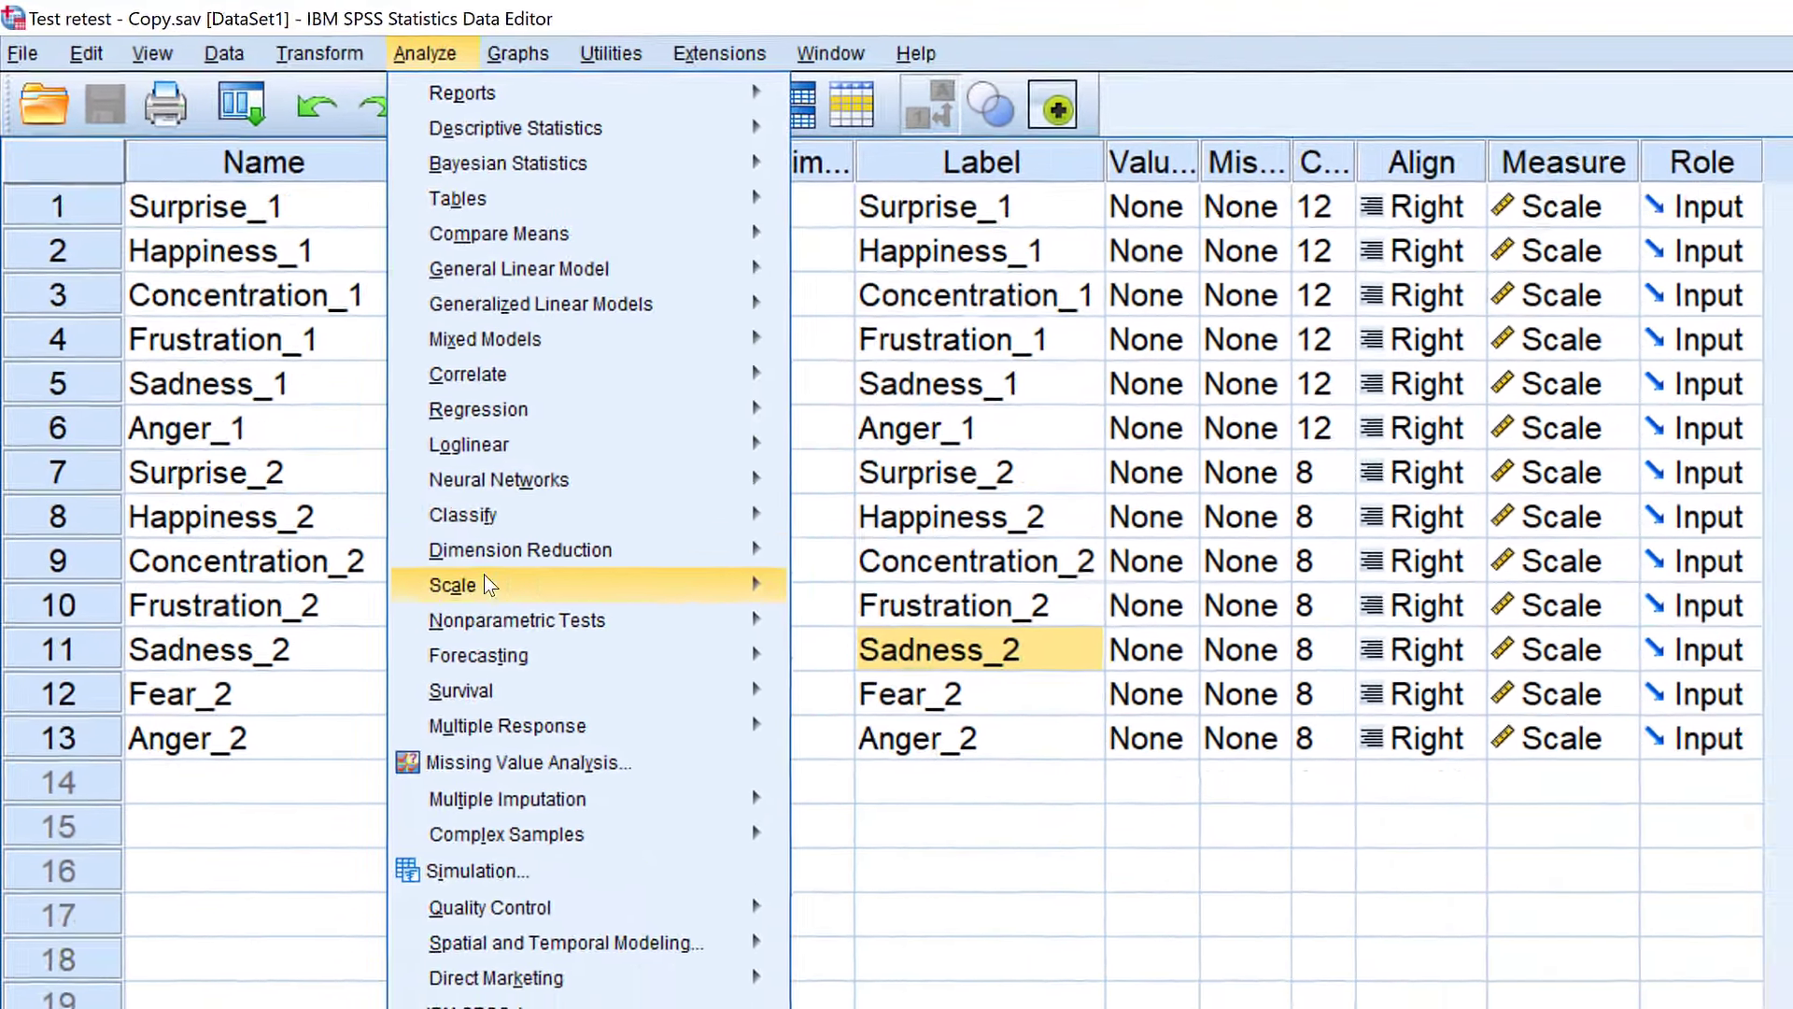
{"action": "mouse_move", "coordinate": [568, 681]}
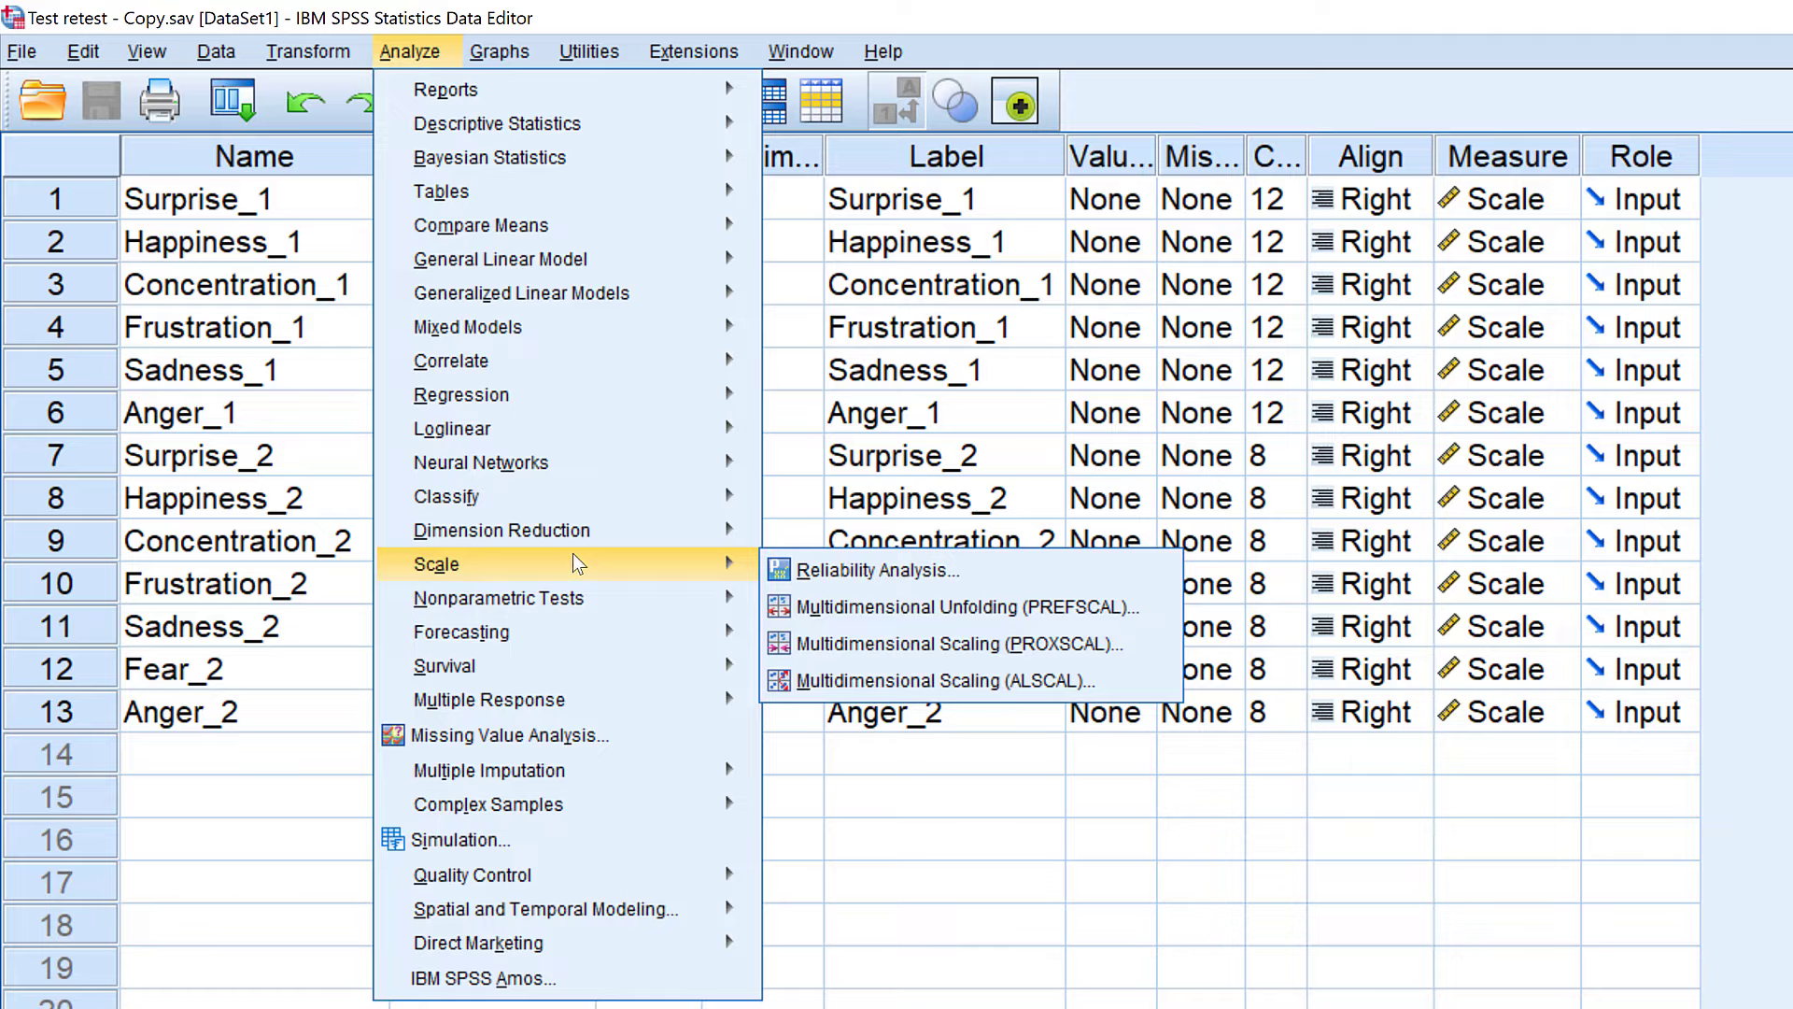
{"action": "left_click", "coordinate": [813, 568]}
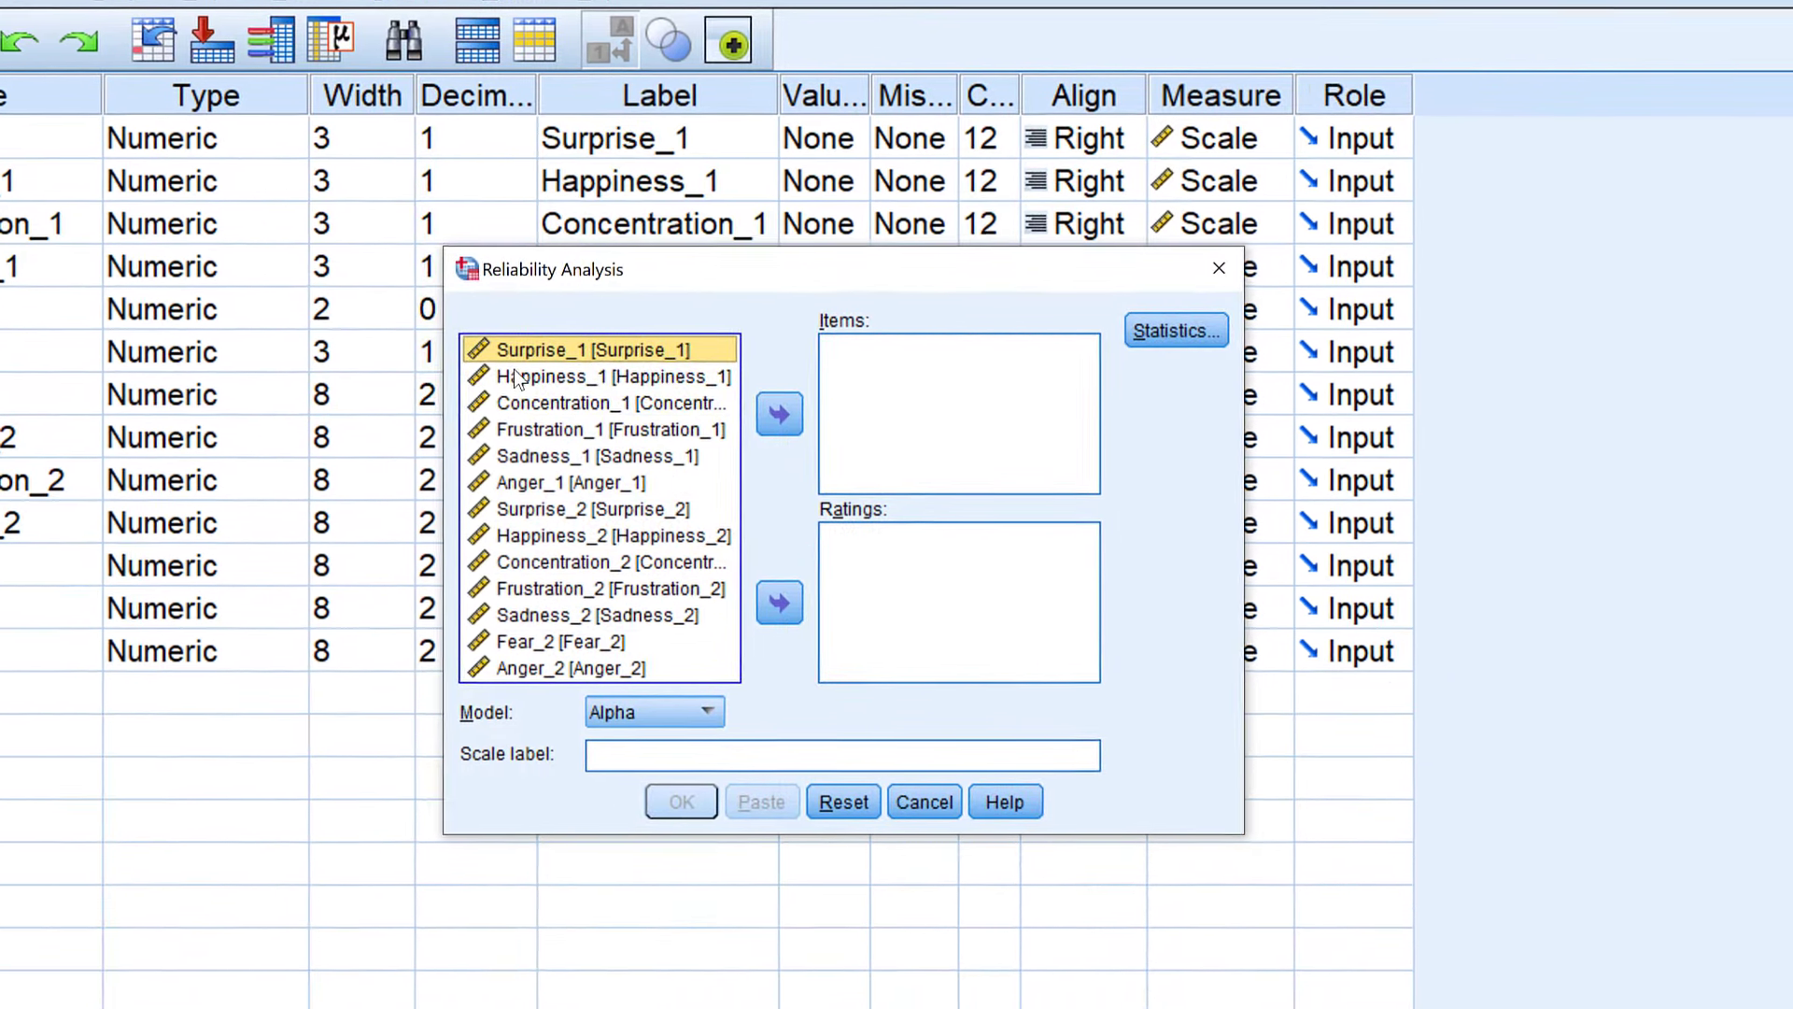
{"action": "left_click", "coordinate": [515, 376], "text": "shift"}
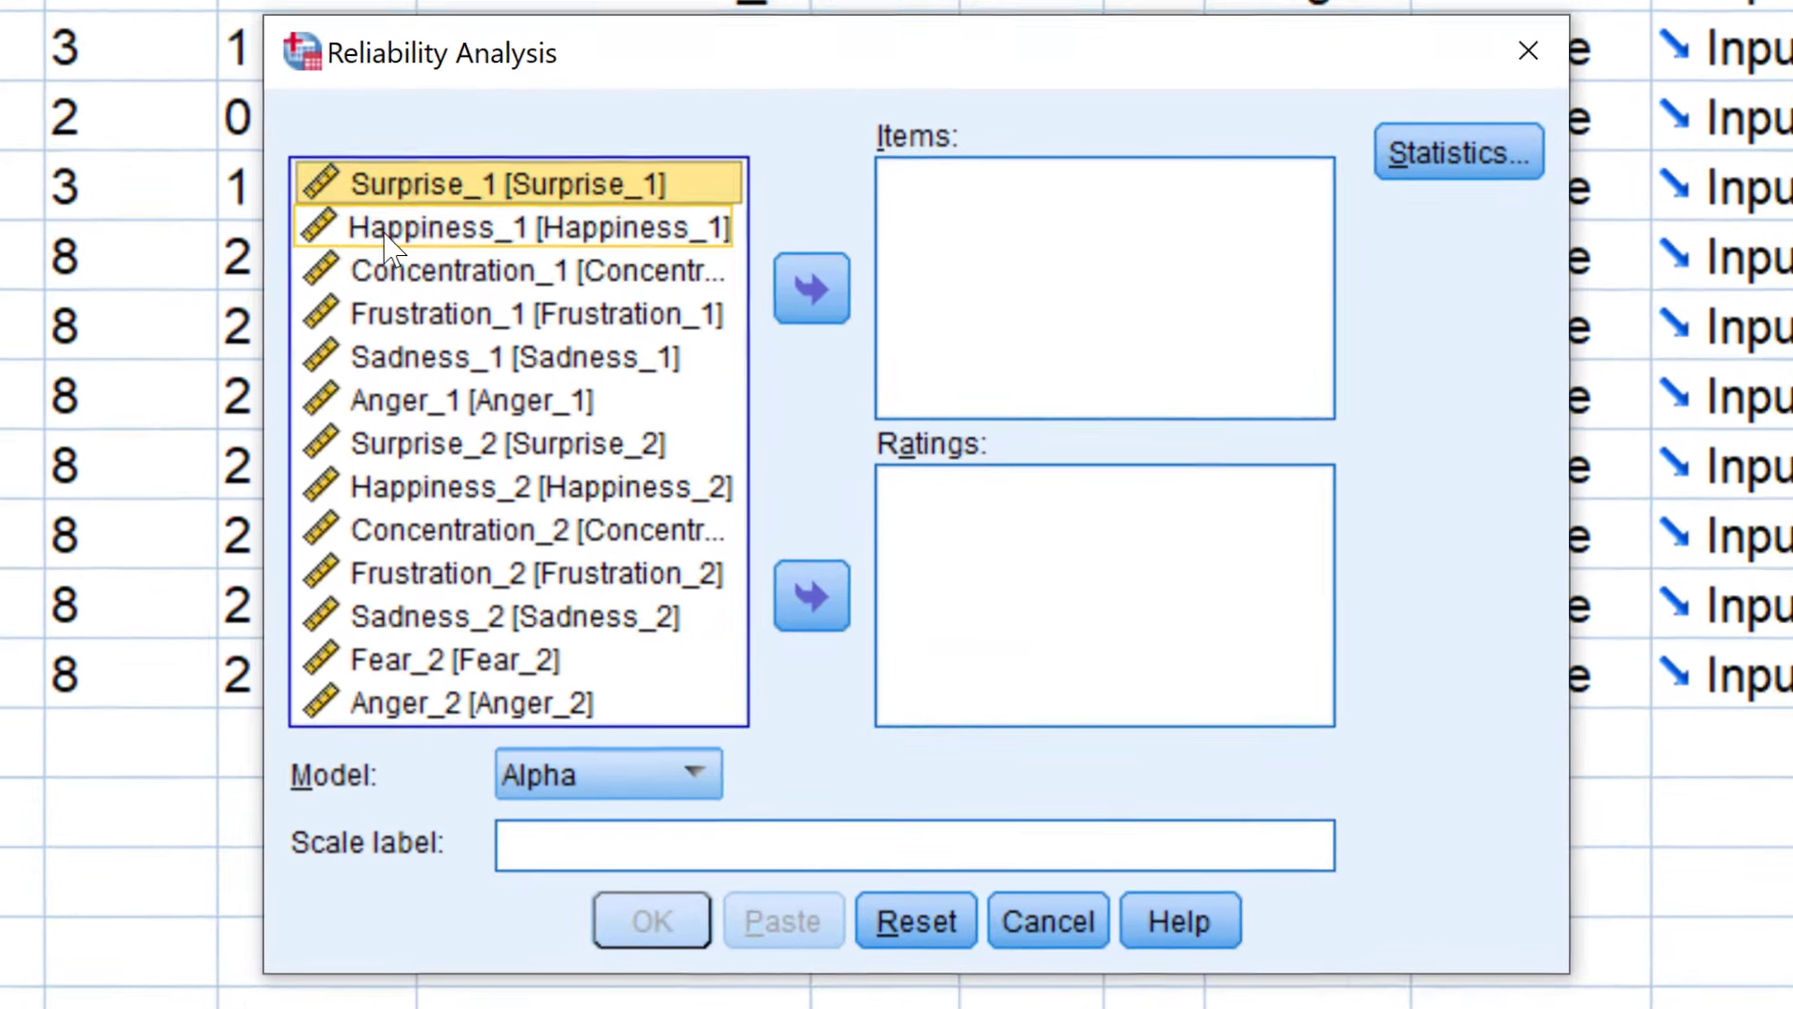
{"action": "left_click", "coordinate": [386, 235], "text": "shift"}
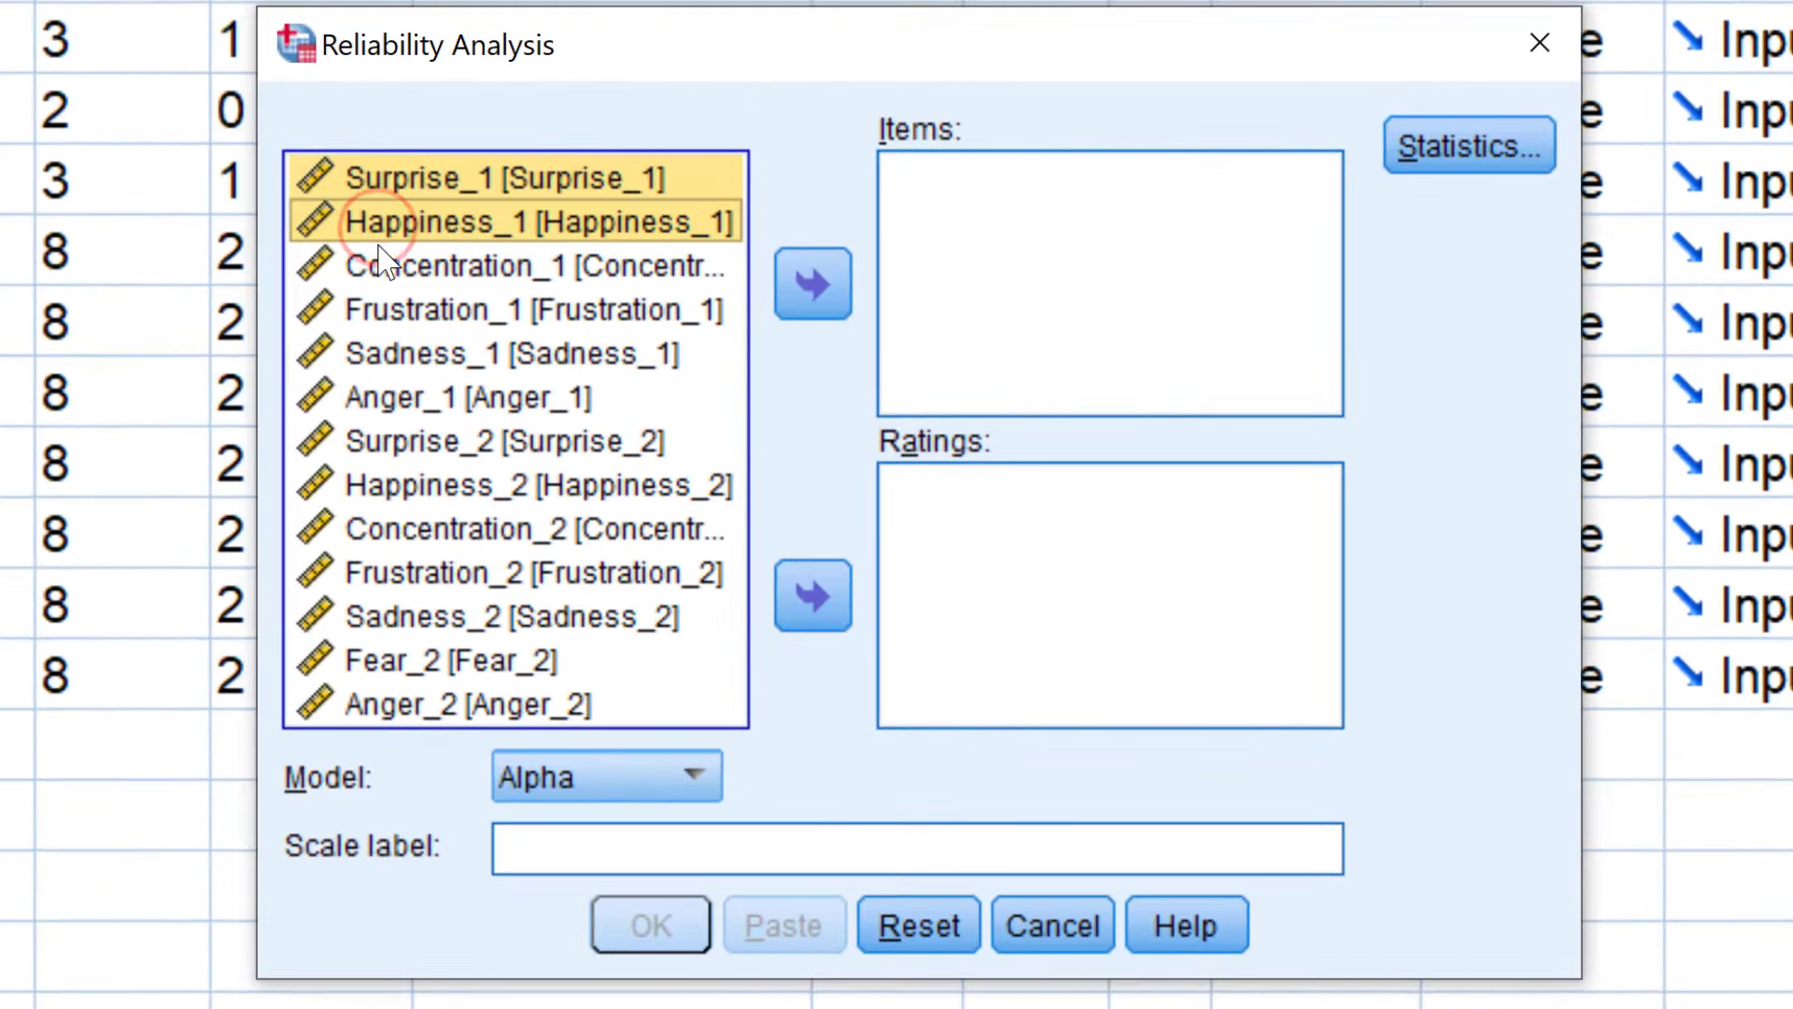
{"action": "left_click", "coordinate": [381, 258], "text": "shift"}
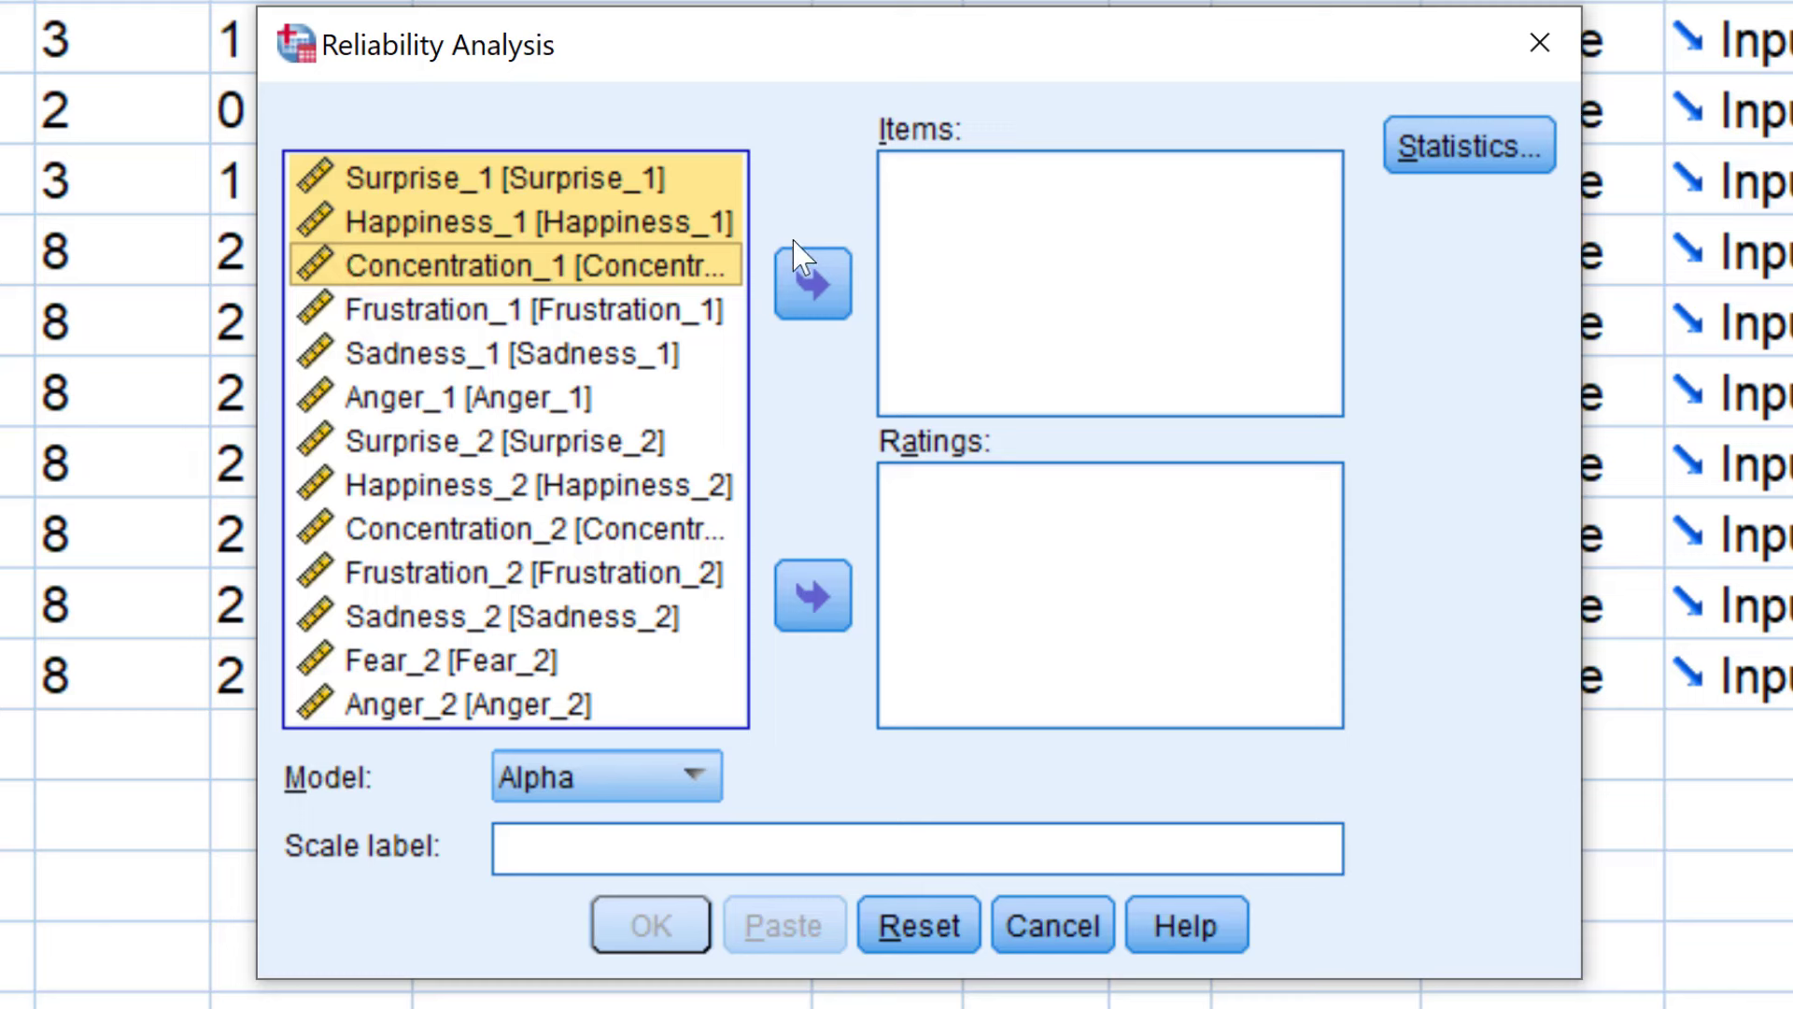
{"action": "left_click", "coordinate": [811, 273]}
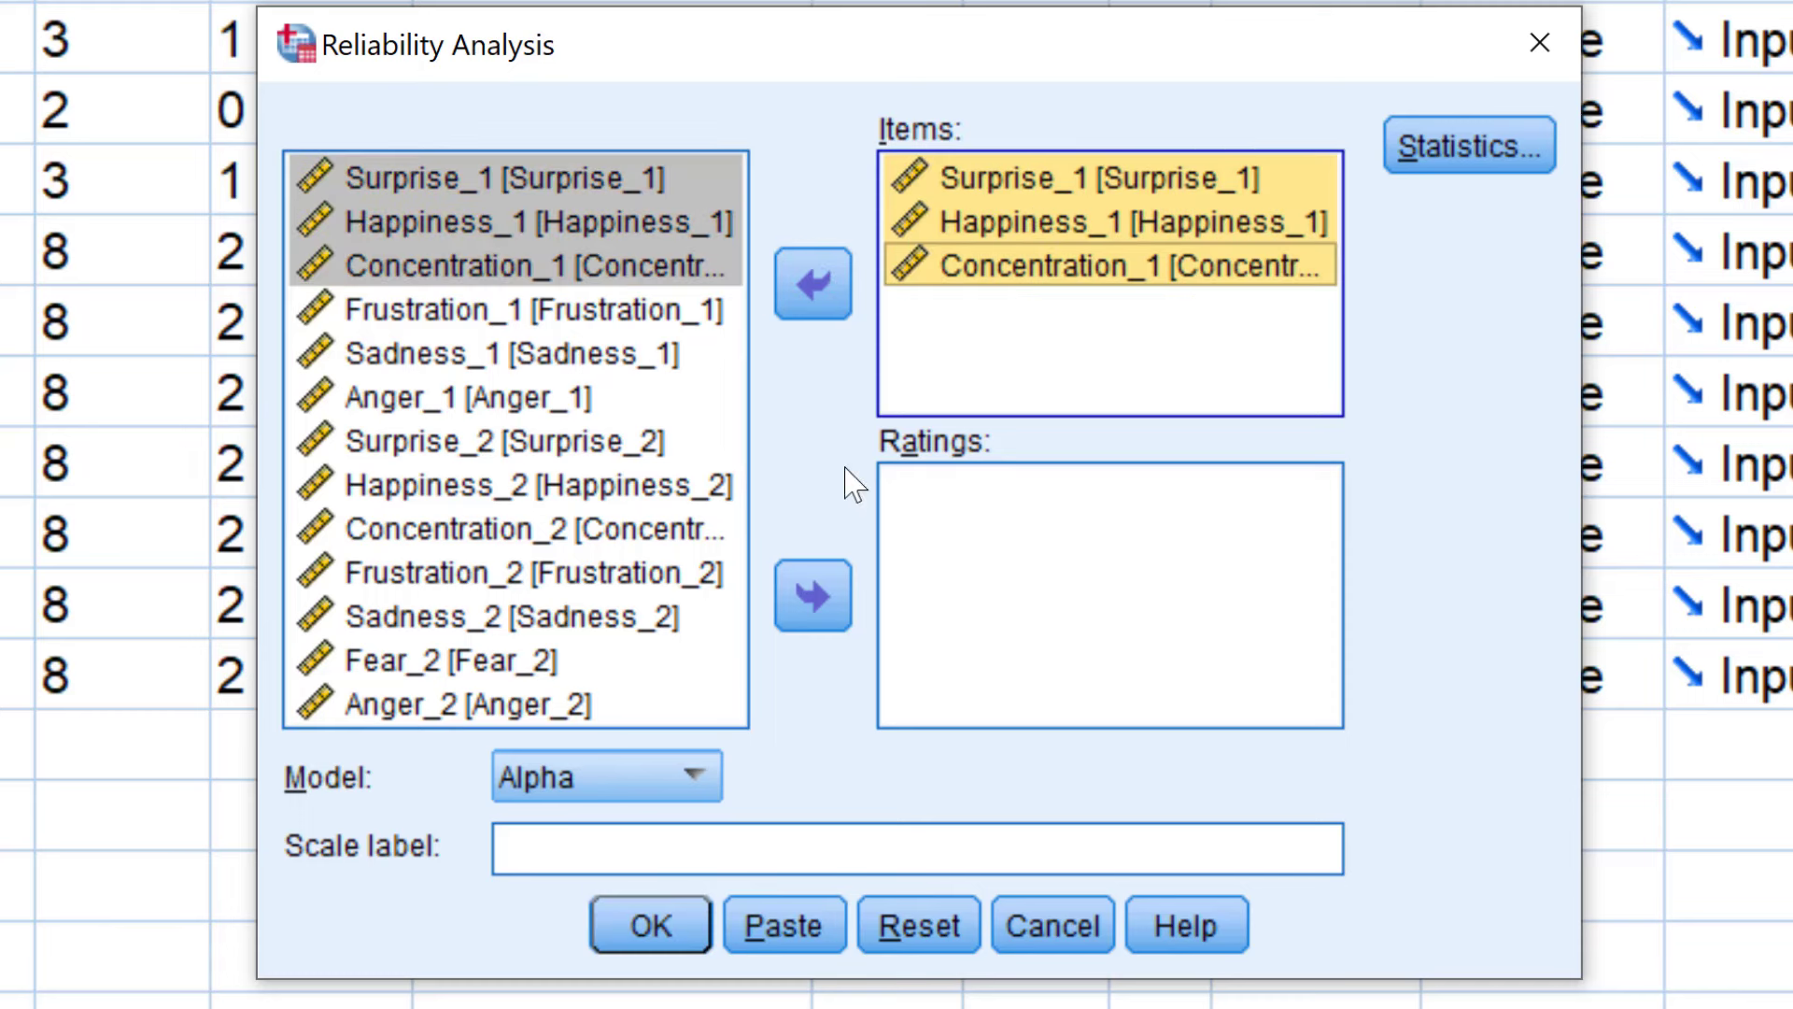
{"action": "left_click", "coordinate": [566, 850]}
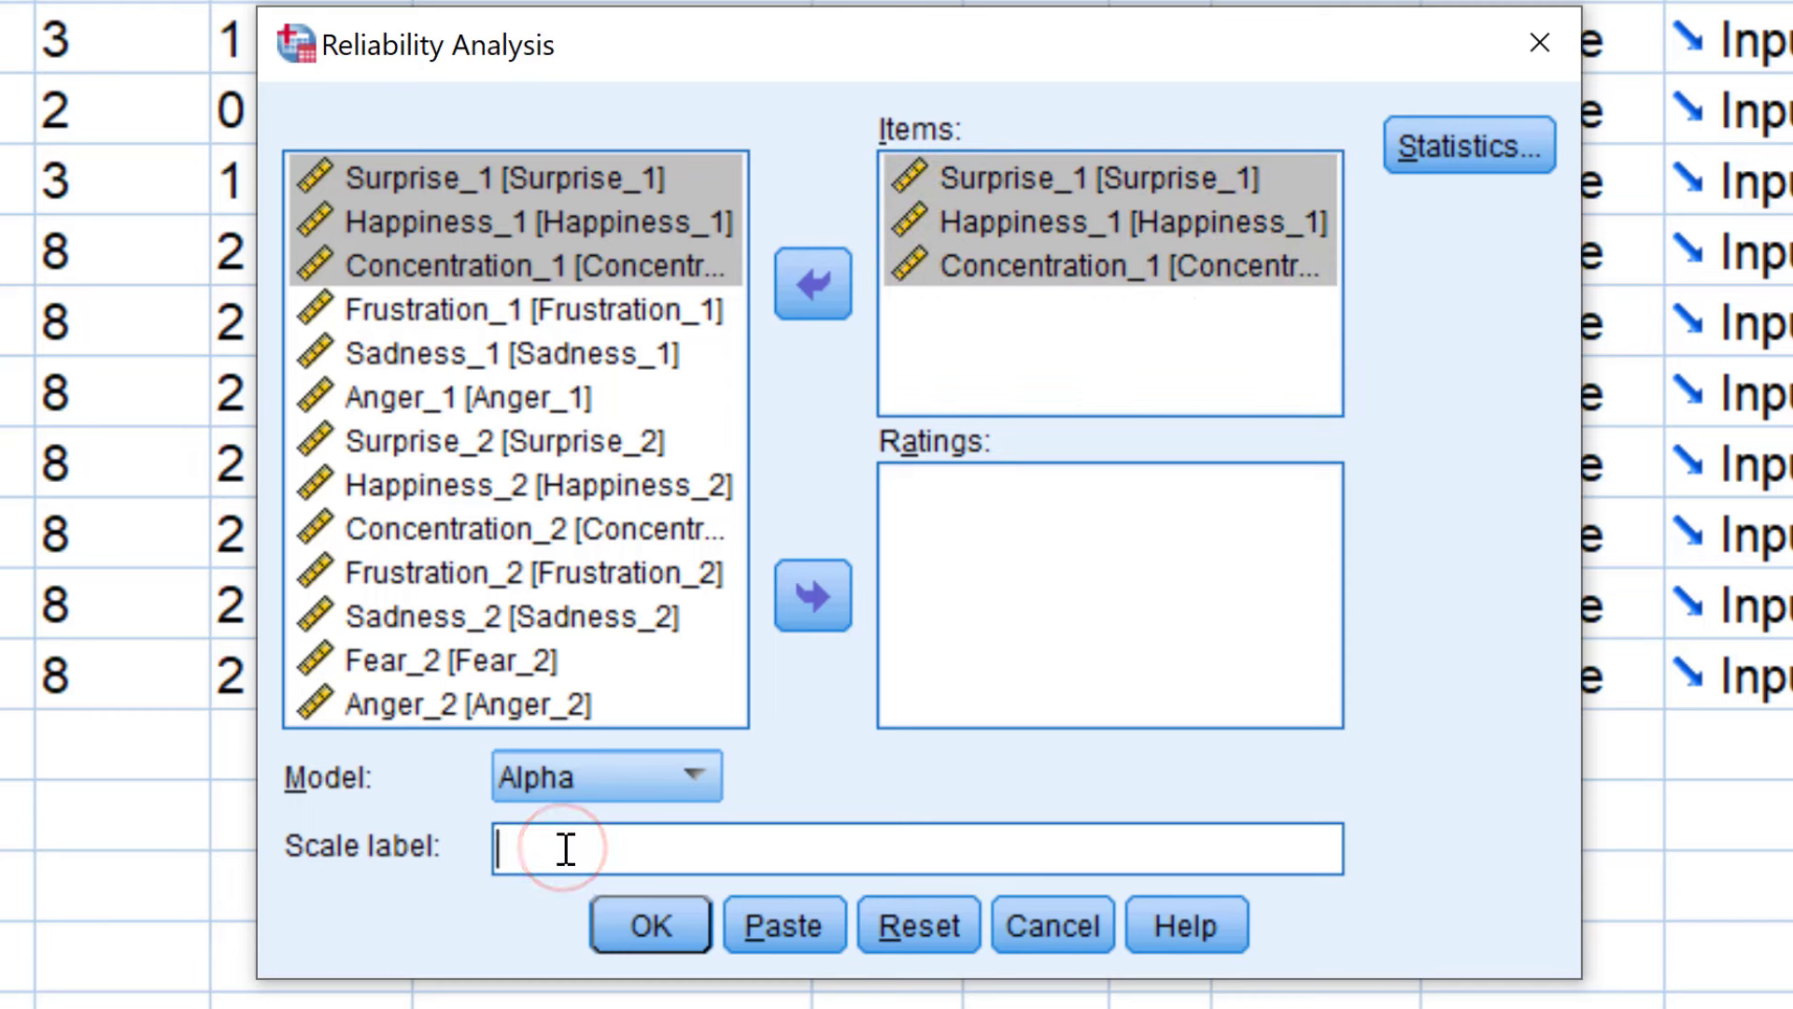
{"action": "type", "text": "PF"}
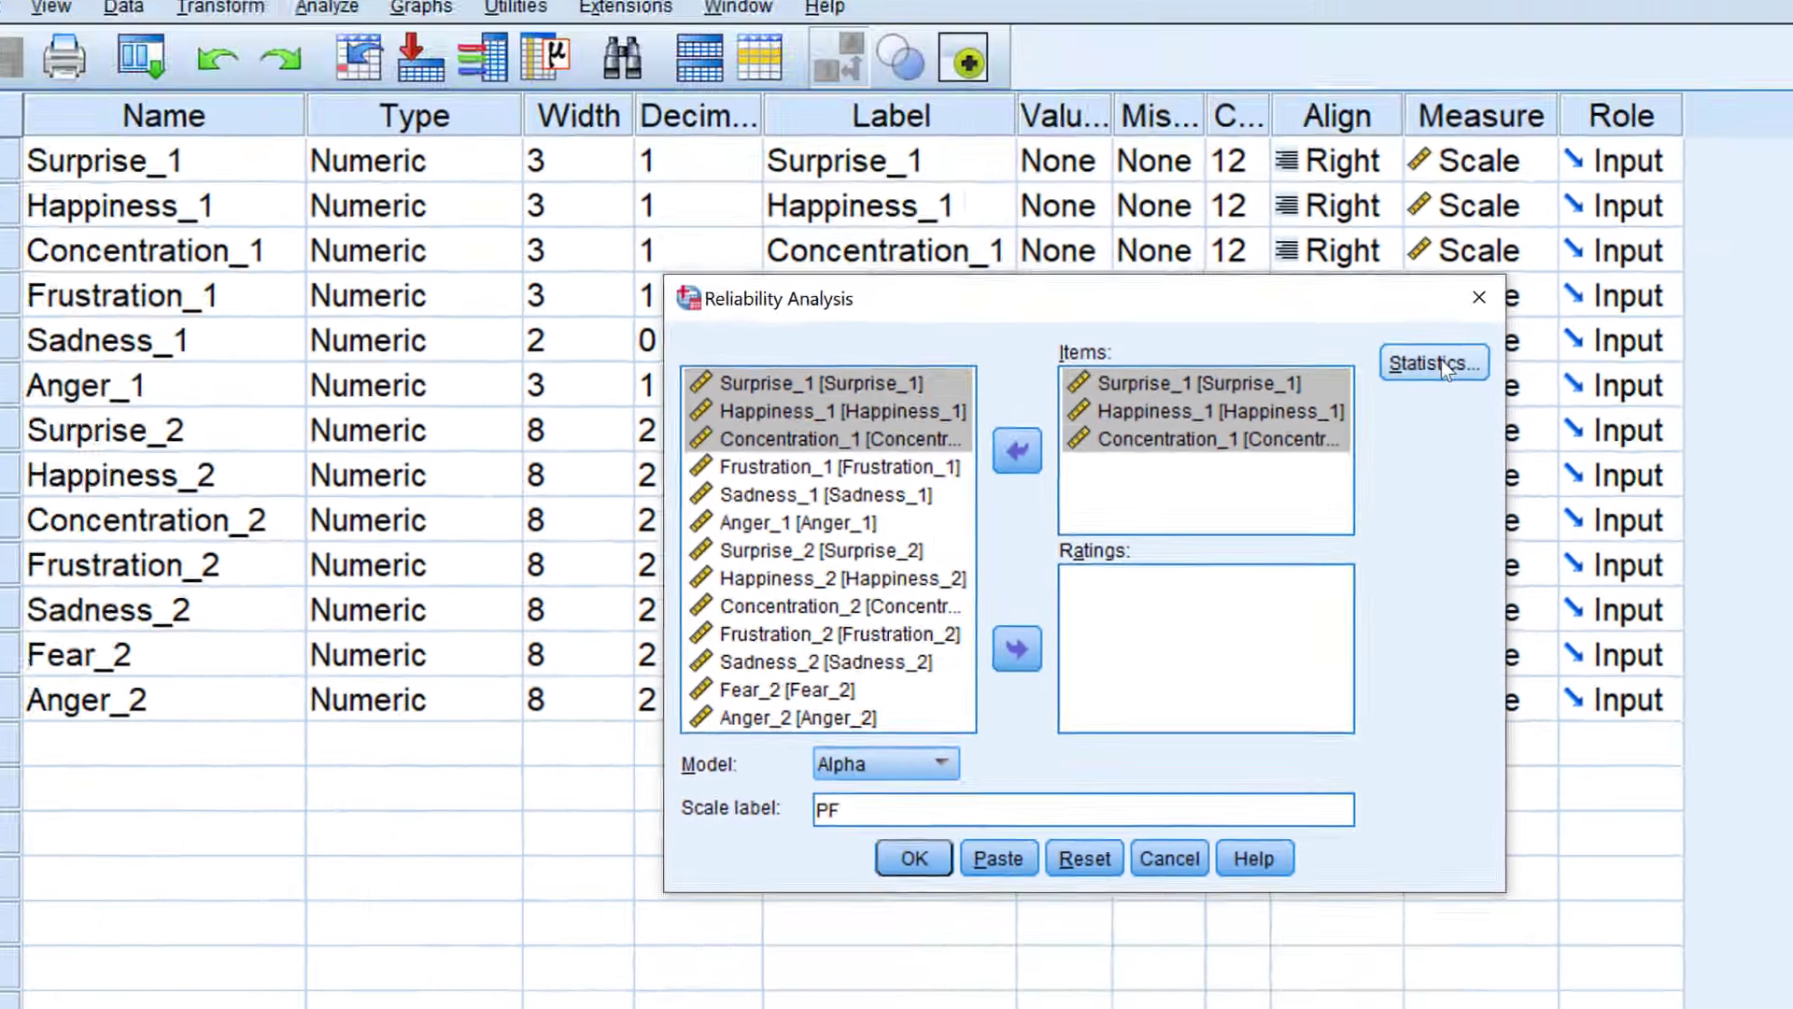
- Add the scale-if-item-deleted statistics and run the PF reliability analysis
{"action": "left_click", "coordinate": [1443, 366]}
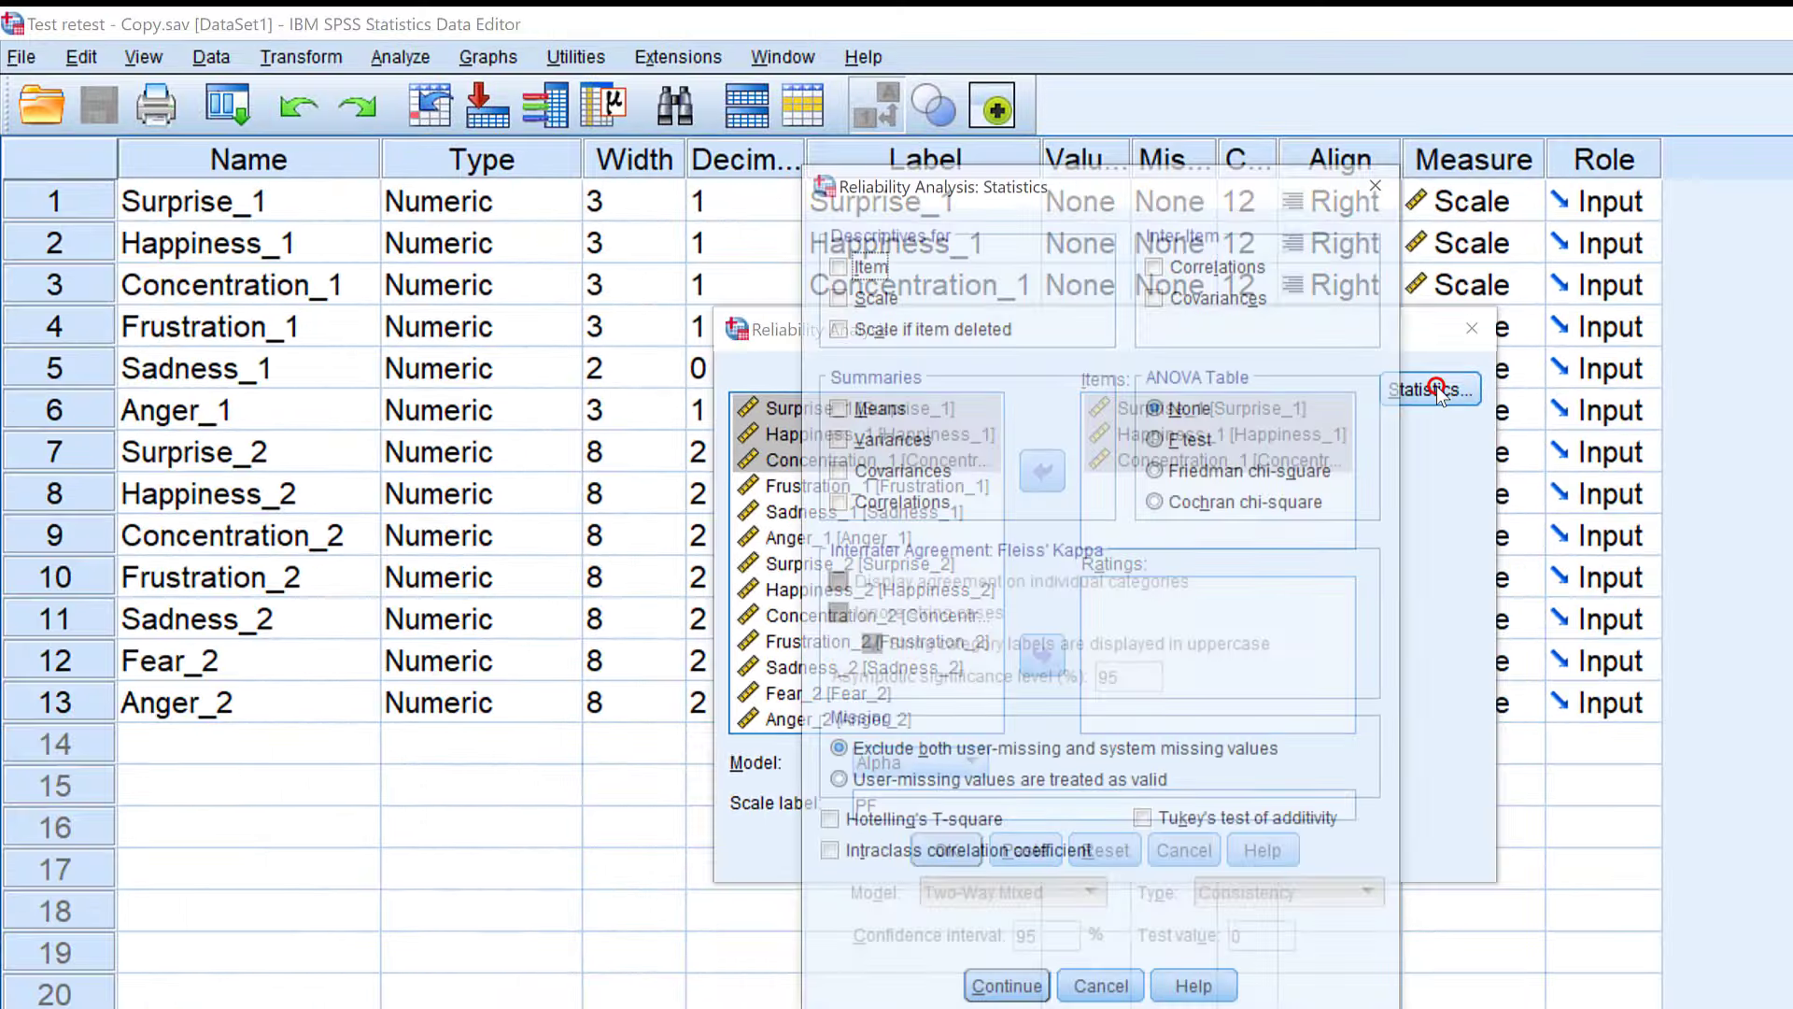
{"action": "left_click", "coordinate": [809, 304]}
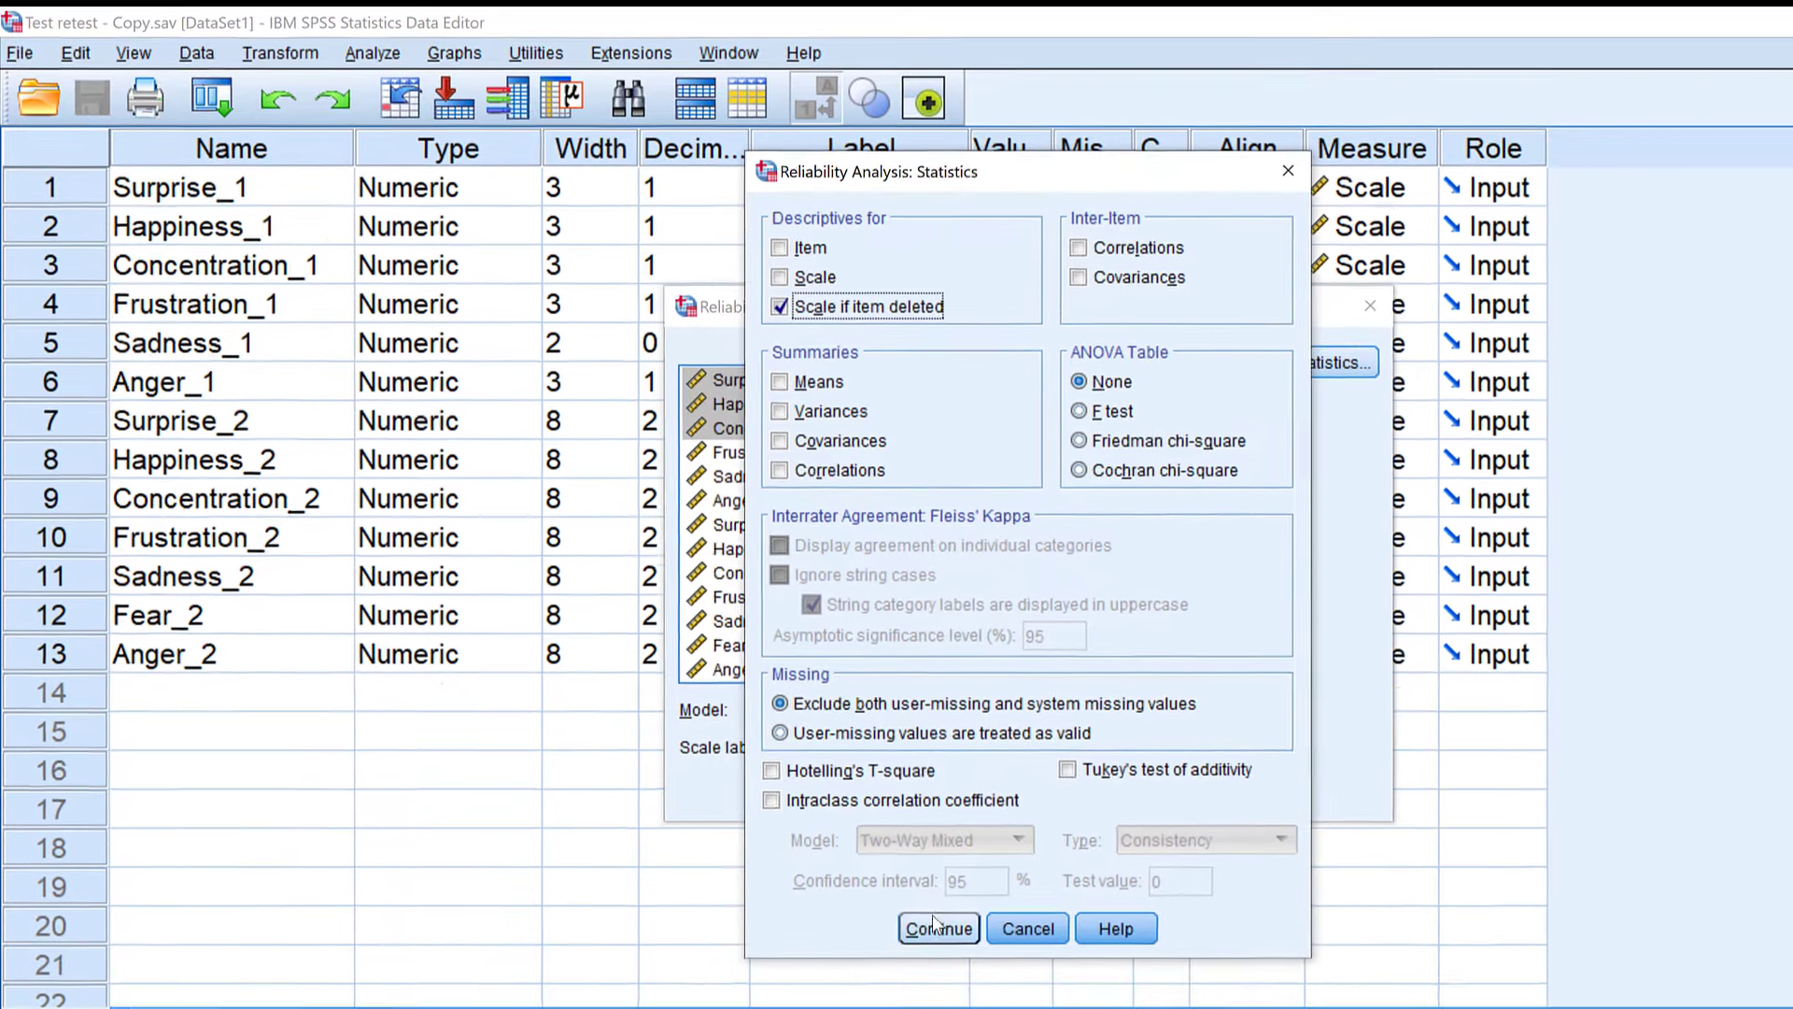
{"action": "left_click", "coordinate": [997, 992]}
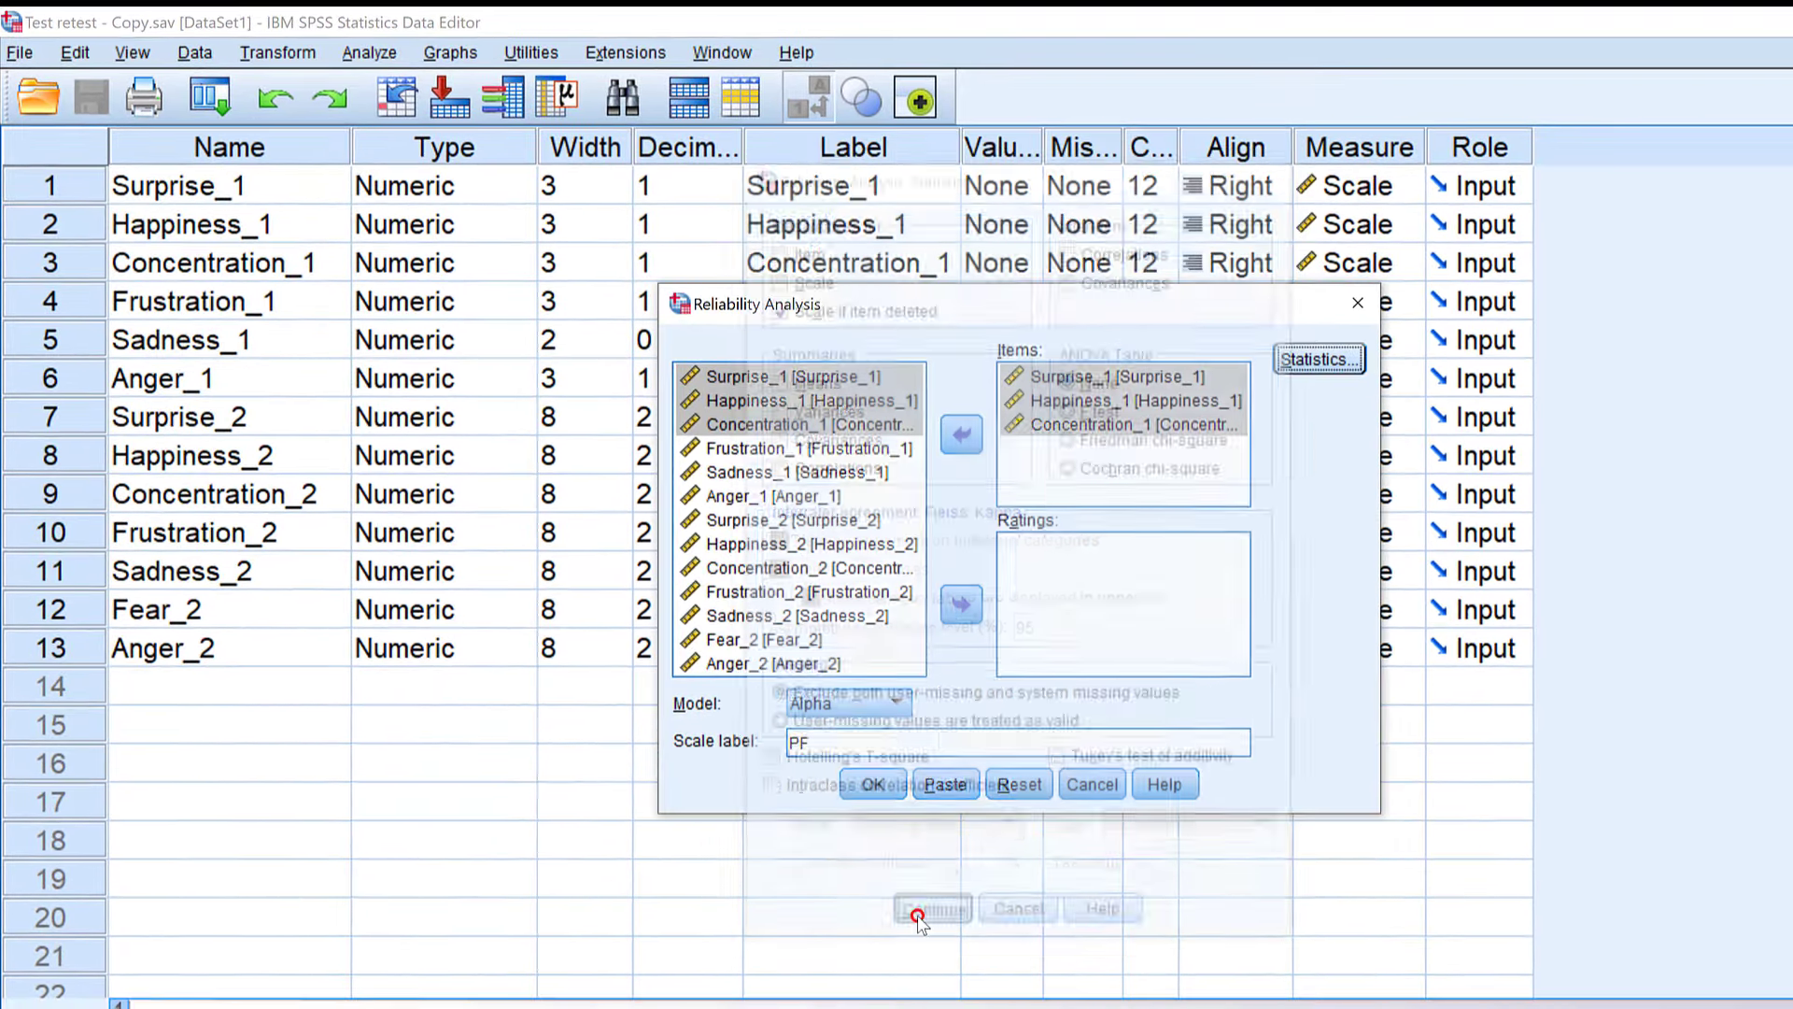
{"action": "left_click", "coordinate": [872, 785]}
{"action": "scroll", "coordinate": [513, 526], "scroll_direction": "down", "scroll_amount": 3}
- Scroll through the PF reliability output (alpha -.118) and return to the variable list
{"action": "scroll", "coordinate": [513, 526], "scroll_direction": "down", "scroll_amount": 2}
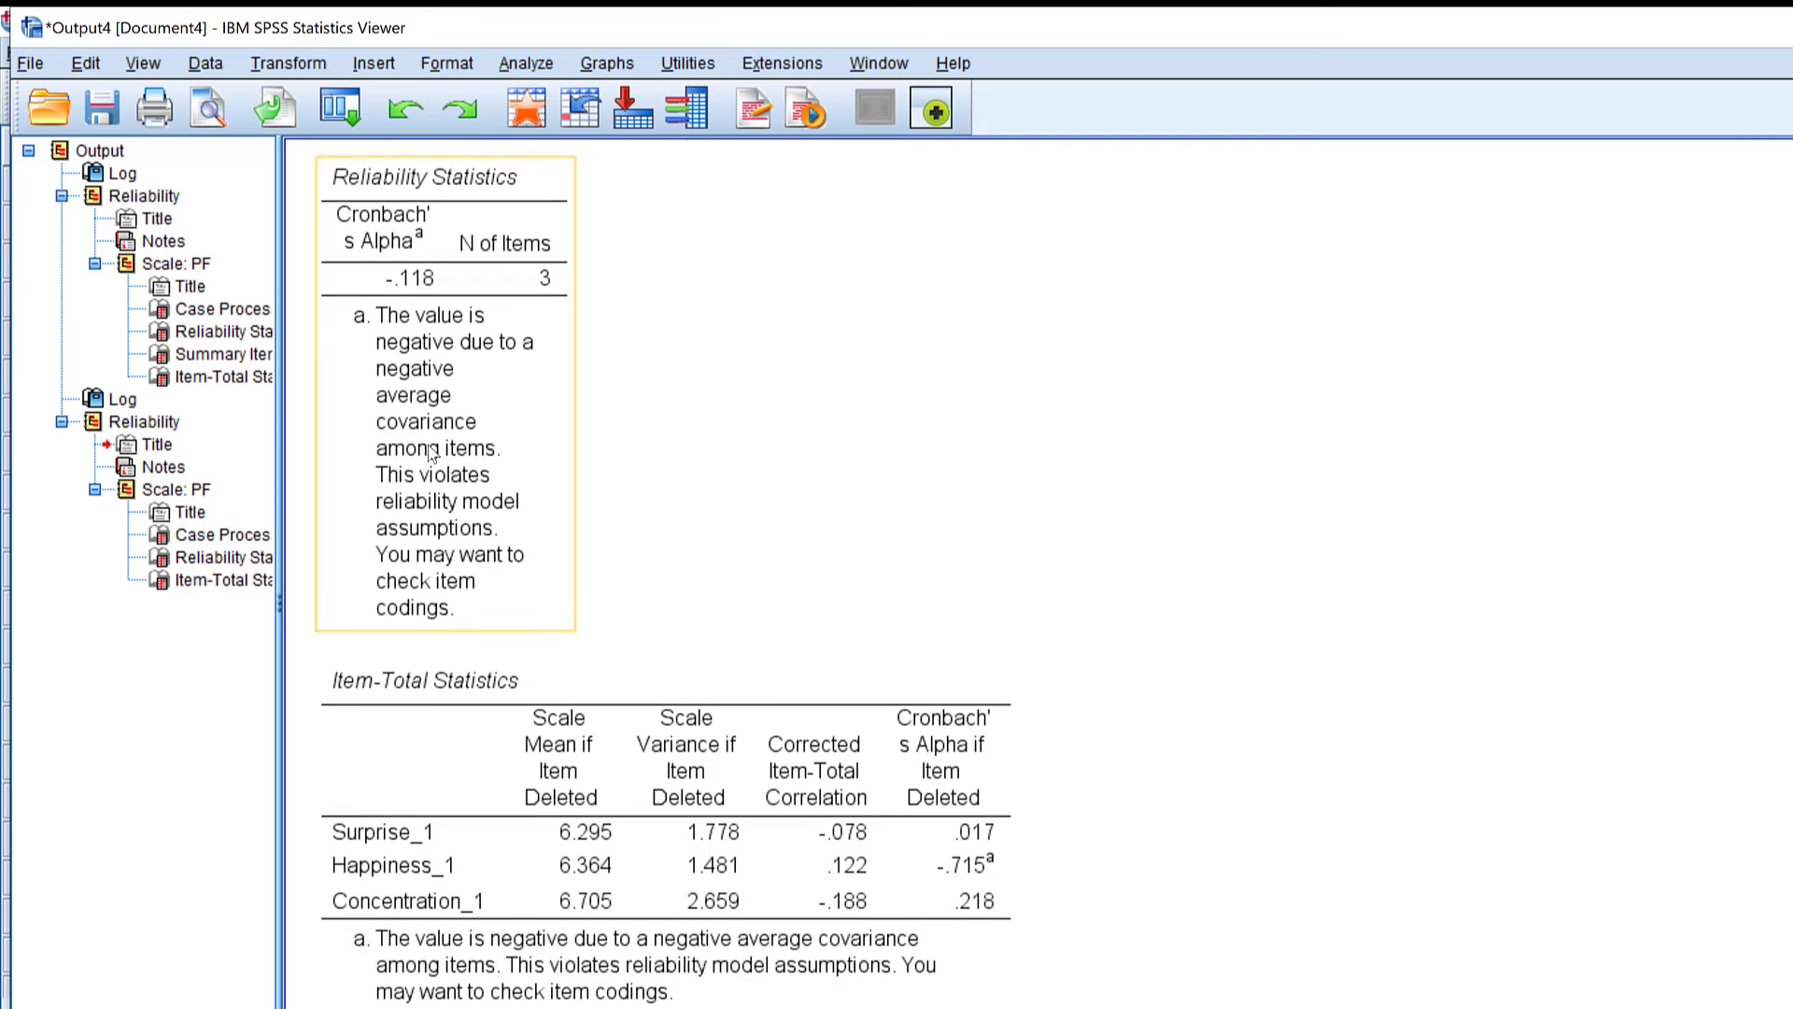
{"action": "scroll", "coordinate": [545, 552], "scroll_direction": "up", "scroll_amount": 2}
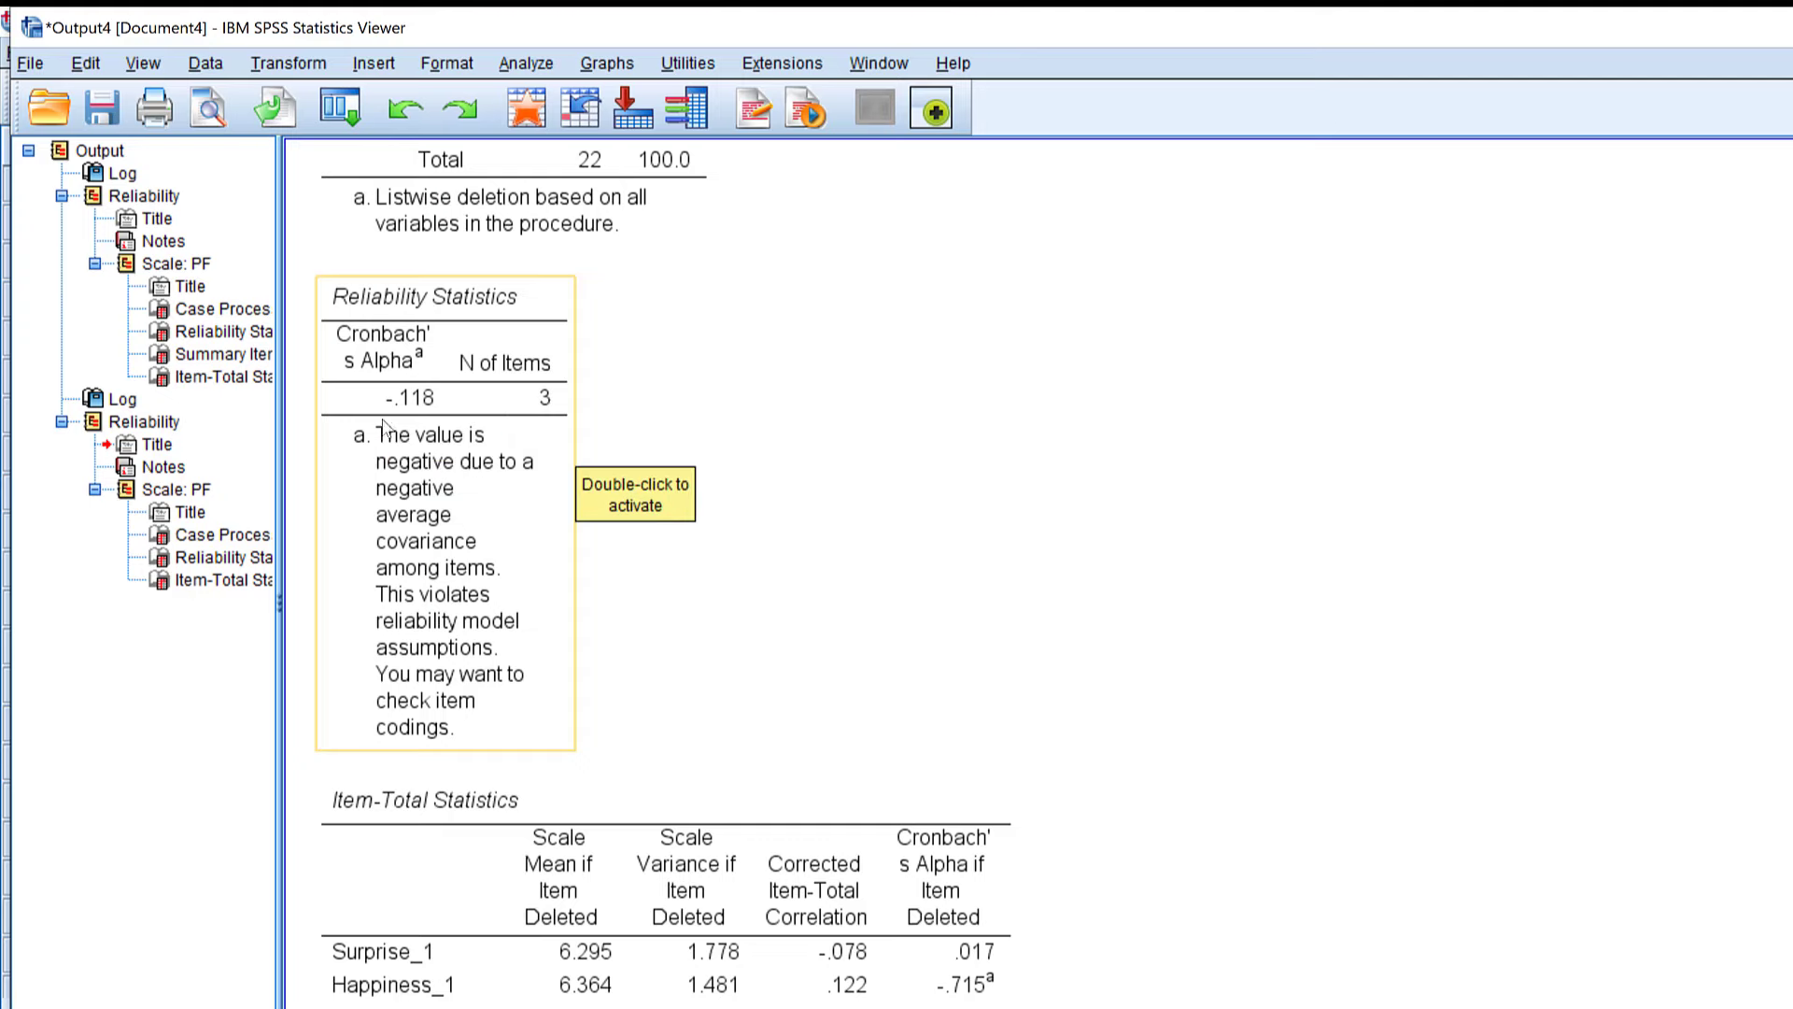
{"action": "scroll", "coordinate": [934, 747], "scroll_direction": "down", "scroll_amount": 3}
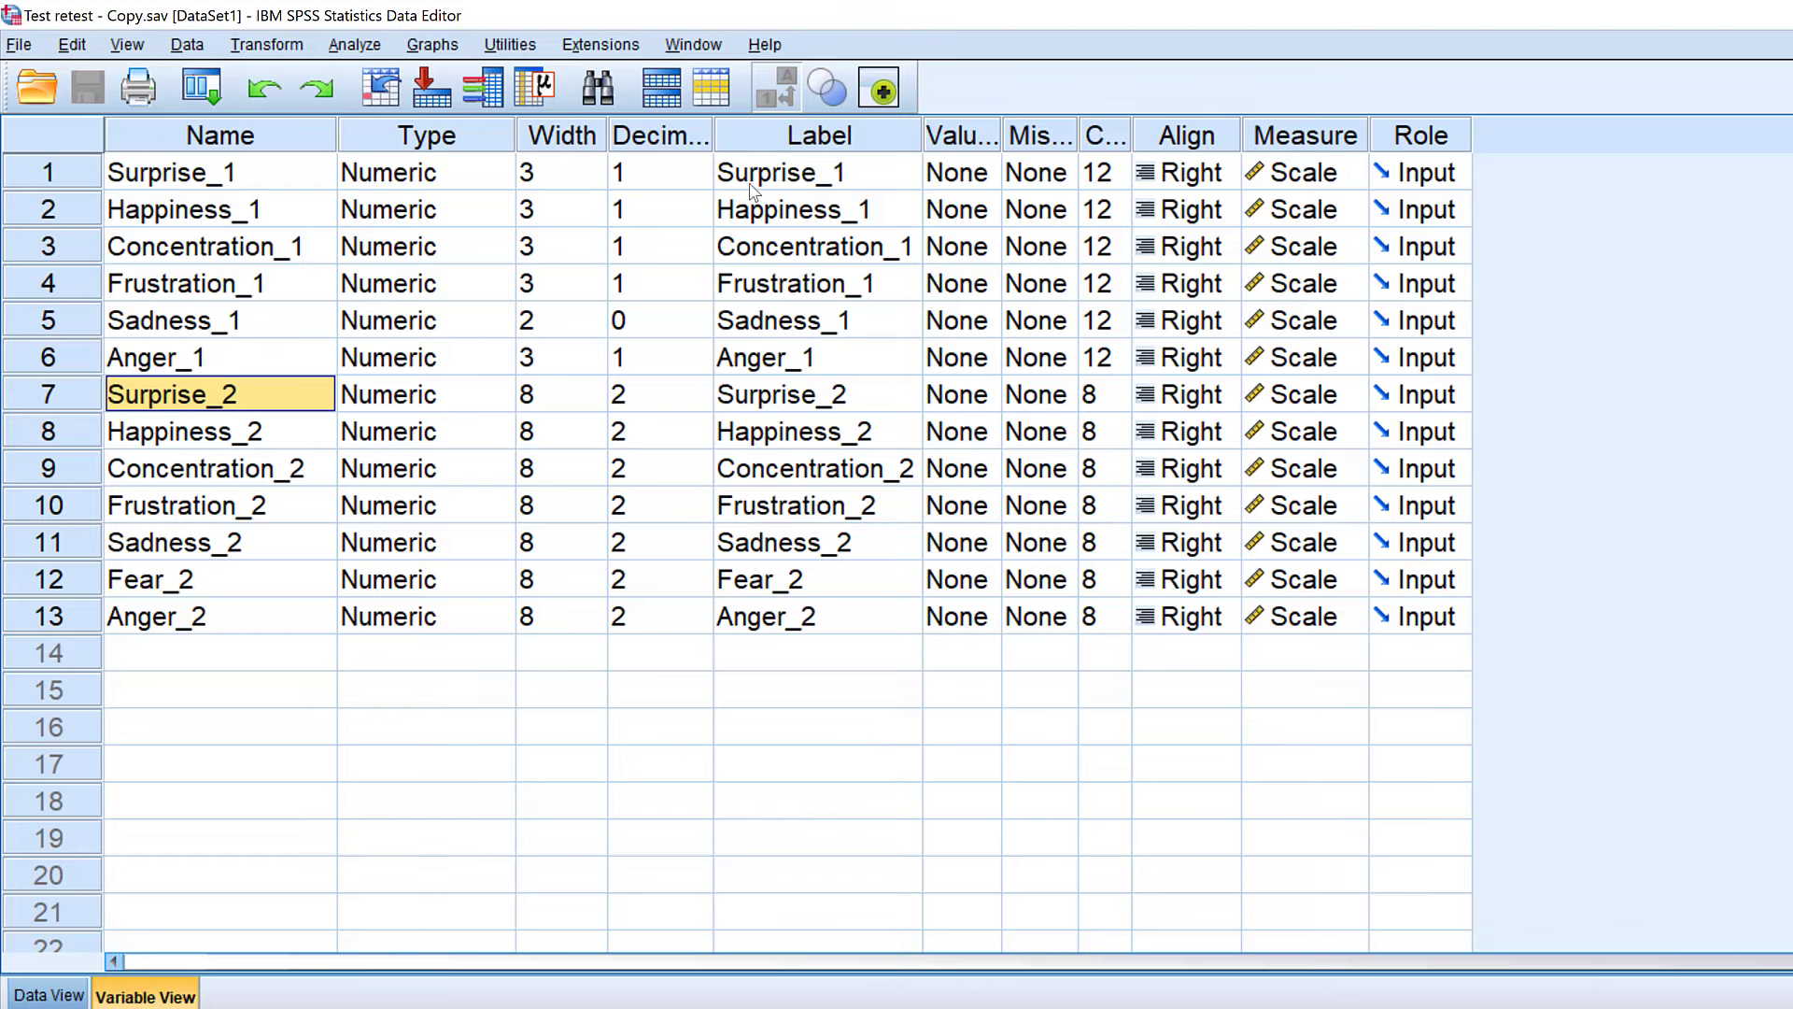
- Reopen the Reliability Analysis setup for scale PF
{"action": "left_click", "coordinate": [767, 177]}
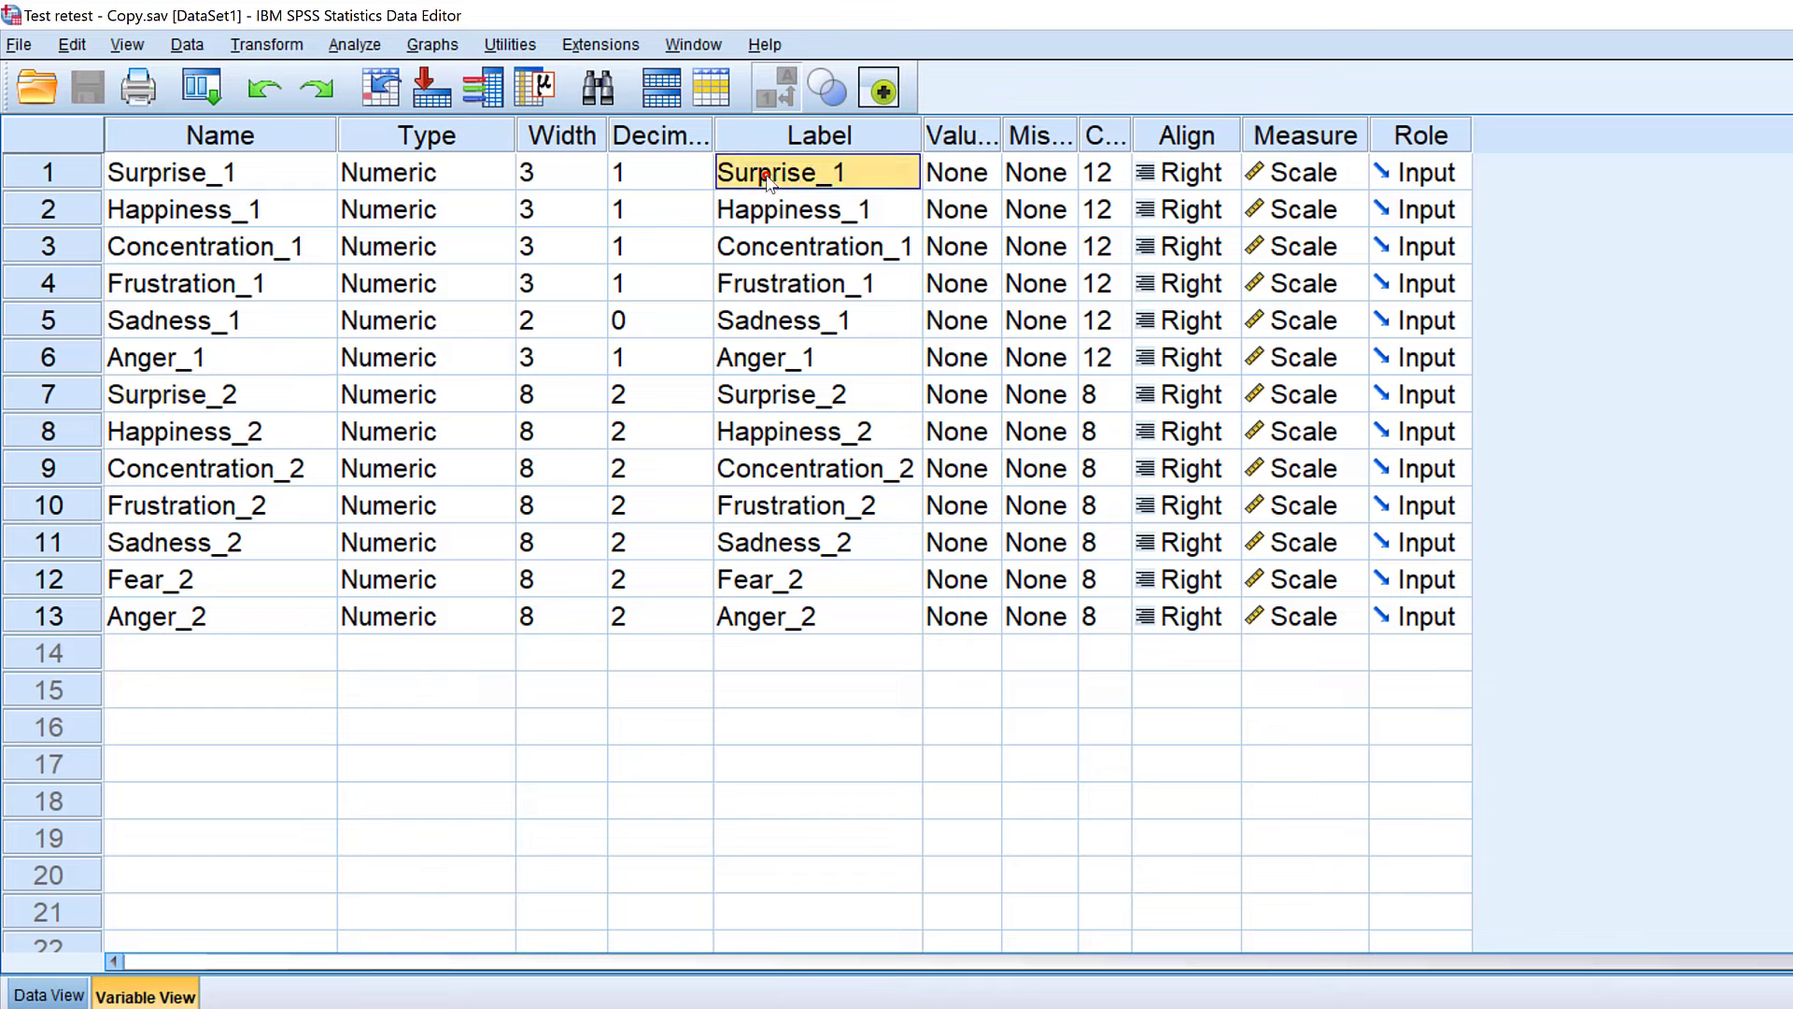
{"action": "left_click", "coordinate": [773, 425]}
{"action": "left_click", "coordinate": [789, 398]}
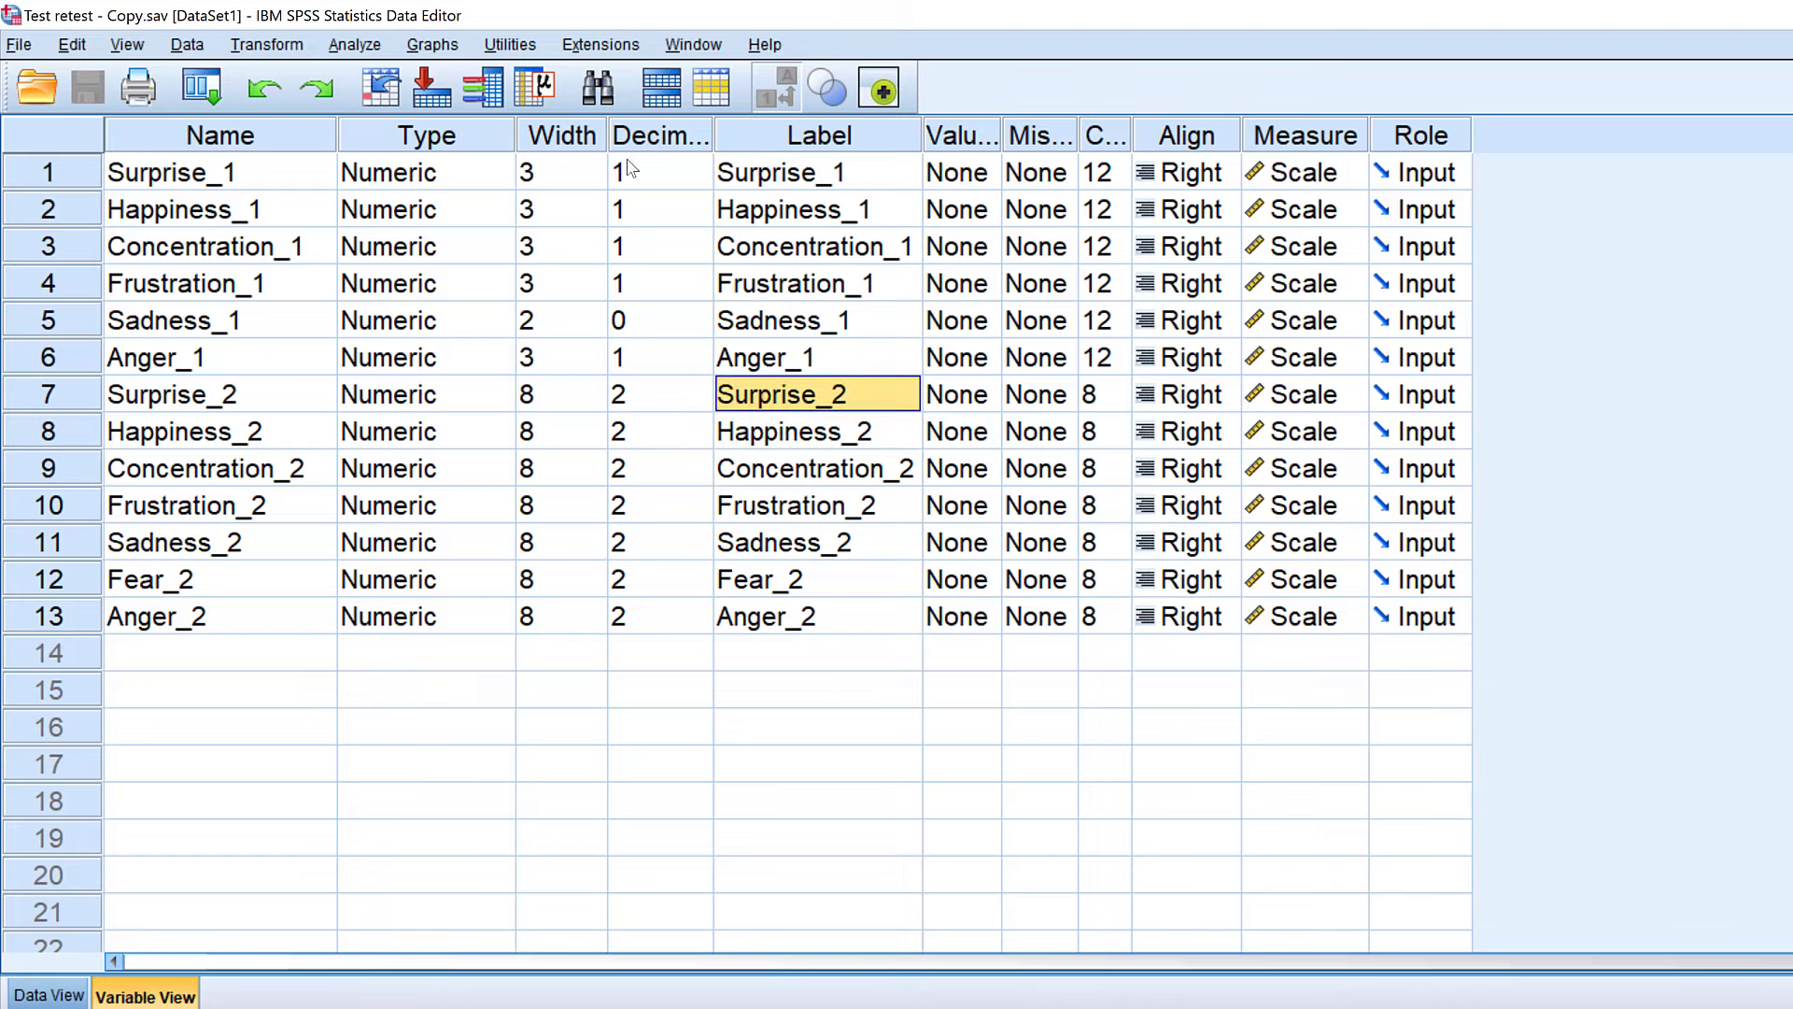
{"action": "left_click", "coordinate": [351, 45]}
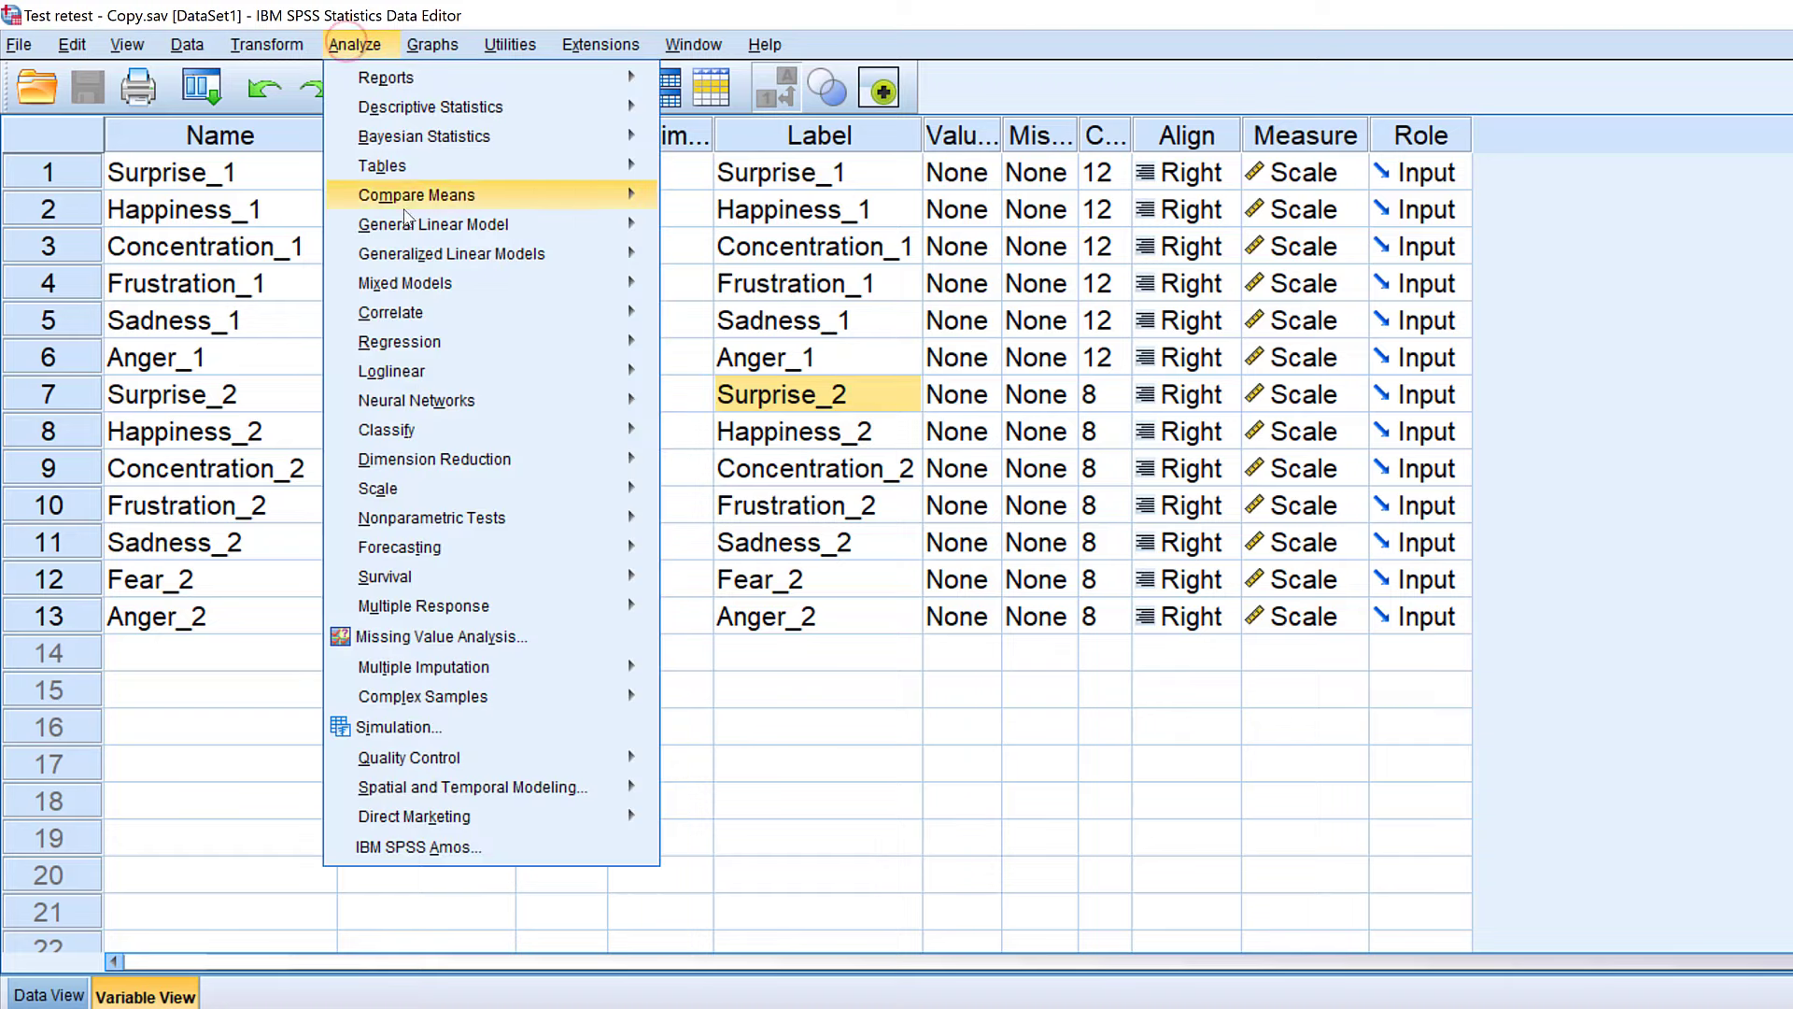
{"action": "mouse_move", "coordinate": [399, 497]}
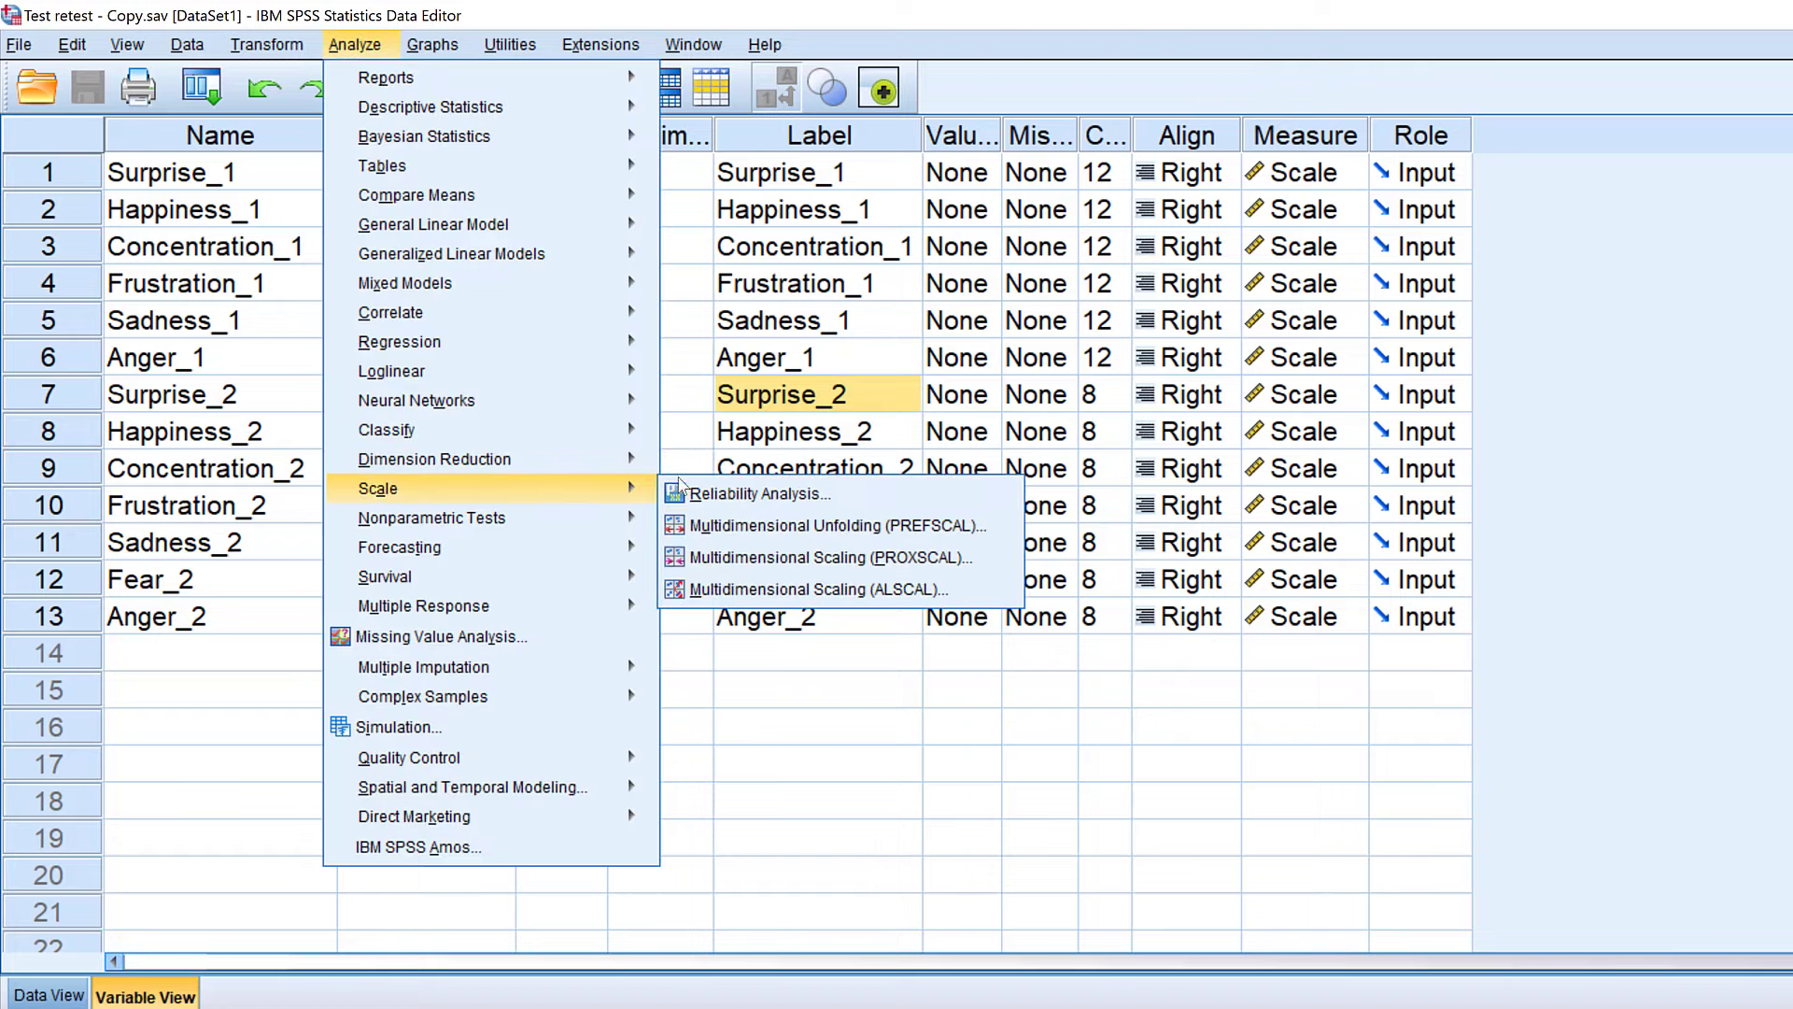
{"action": "left_click", "coordinate": [700, 490]}
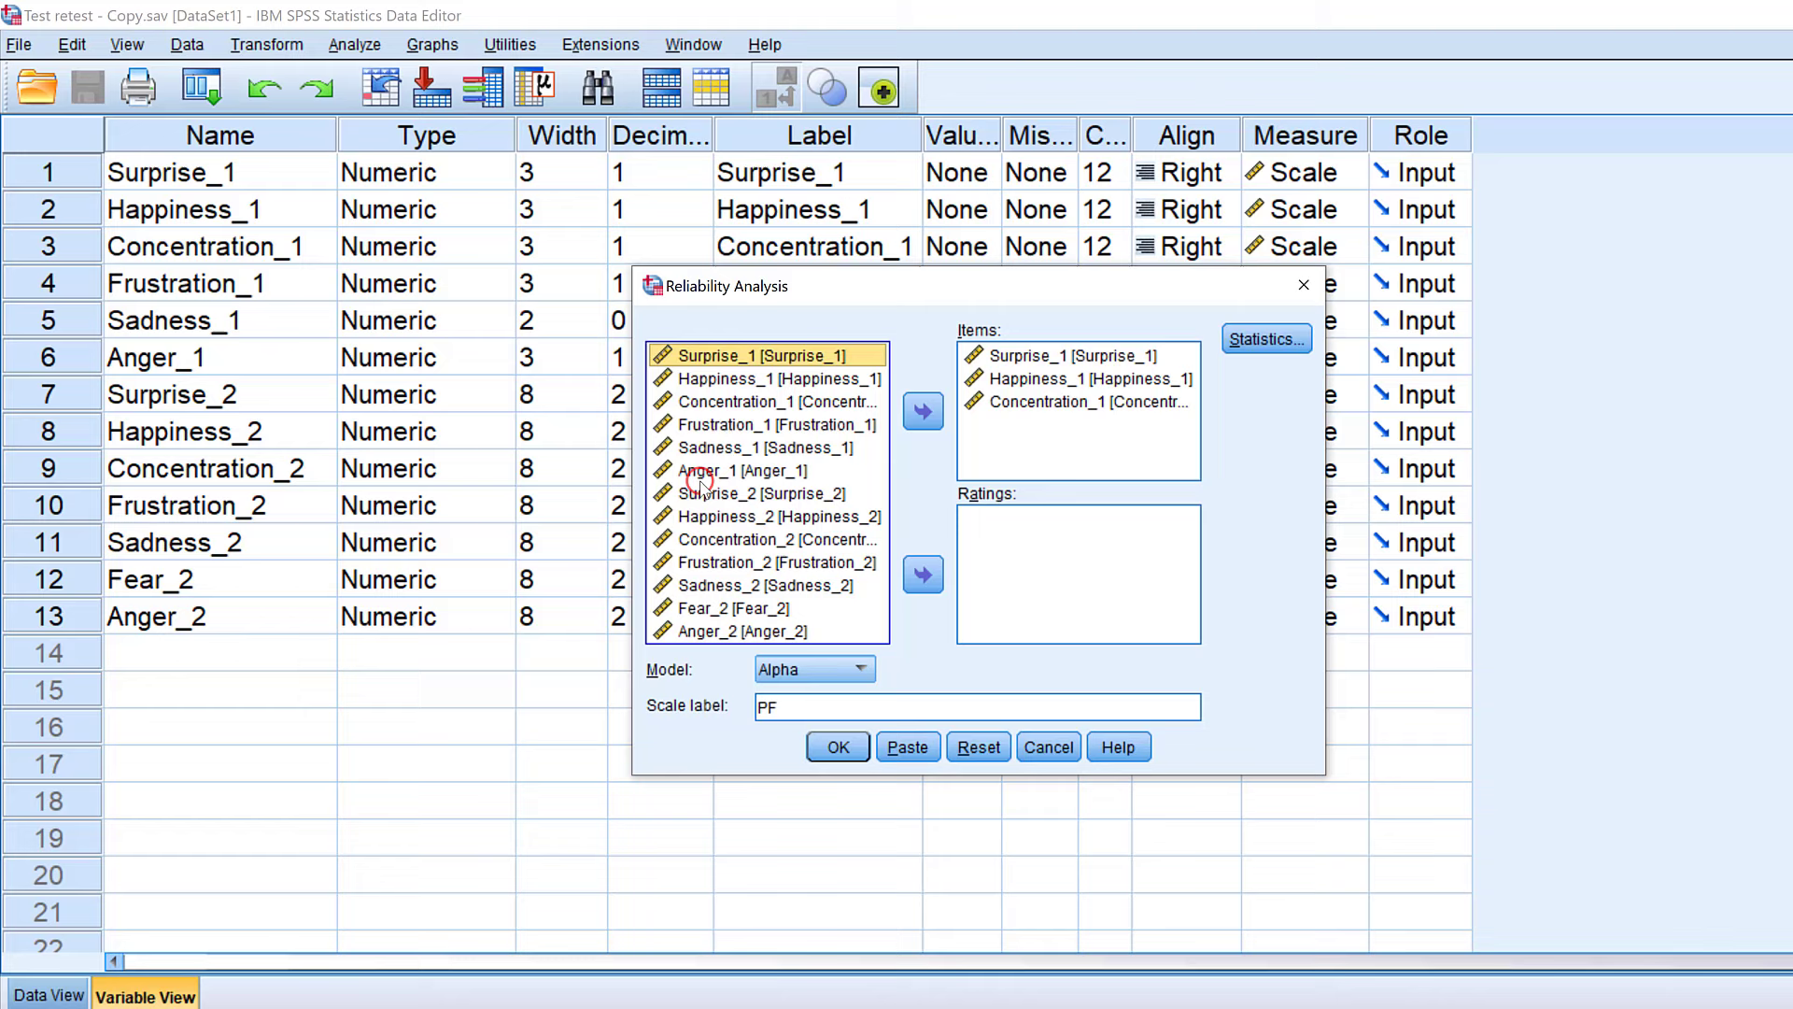
- Replace Happiness_1 and Concentration_1 with Surprise_2, leaving Surprise_1 and Surprise_2 as items
{"action": "left_click", "coordinate": [1024, 383]}
{"action": "left_click", "coordinate": [1025, 401], "text": "shift"}
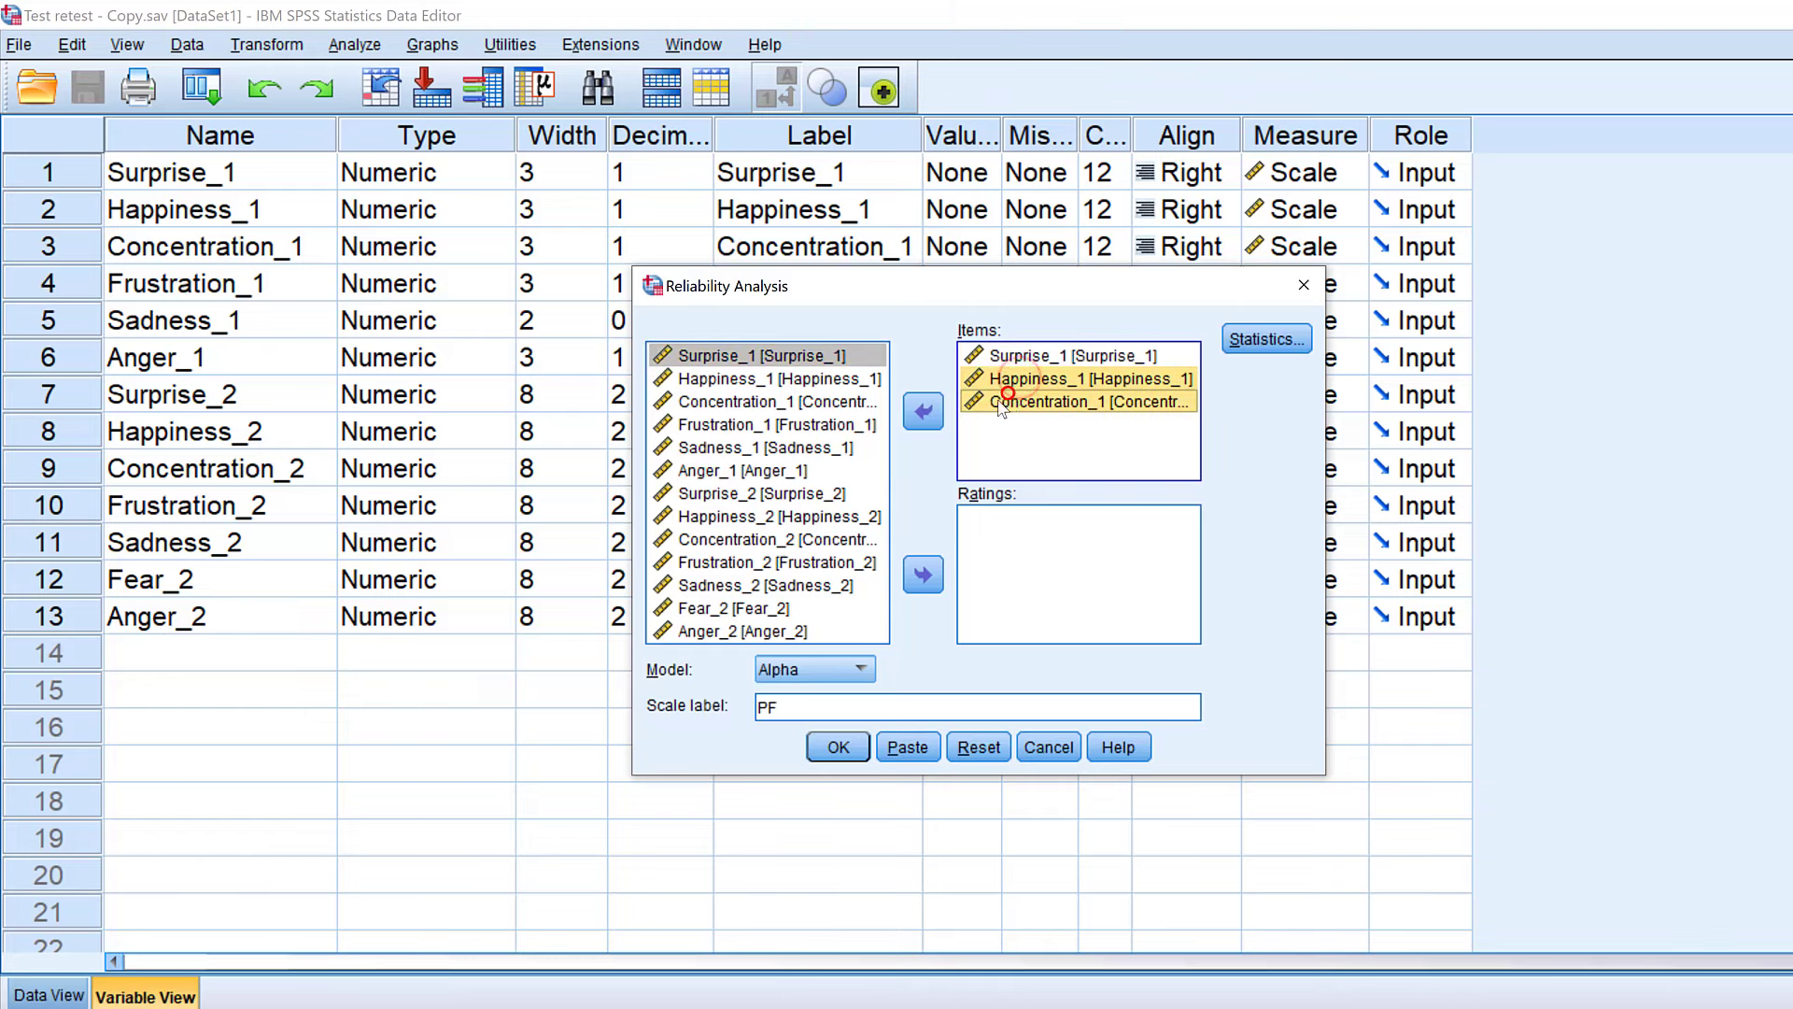
{"action": "double_click", "coordinate": [1026, 374]}
{"action": "left_click", "coordinate": [1025, 363]}
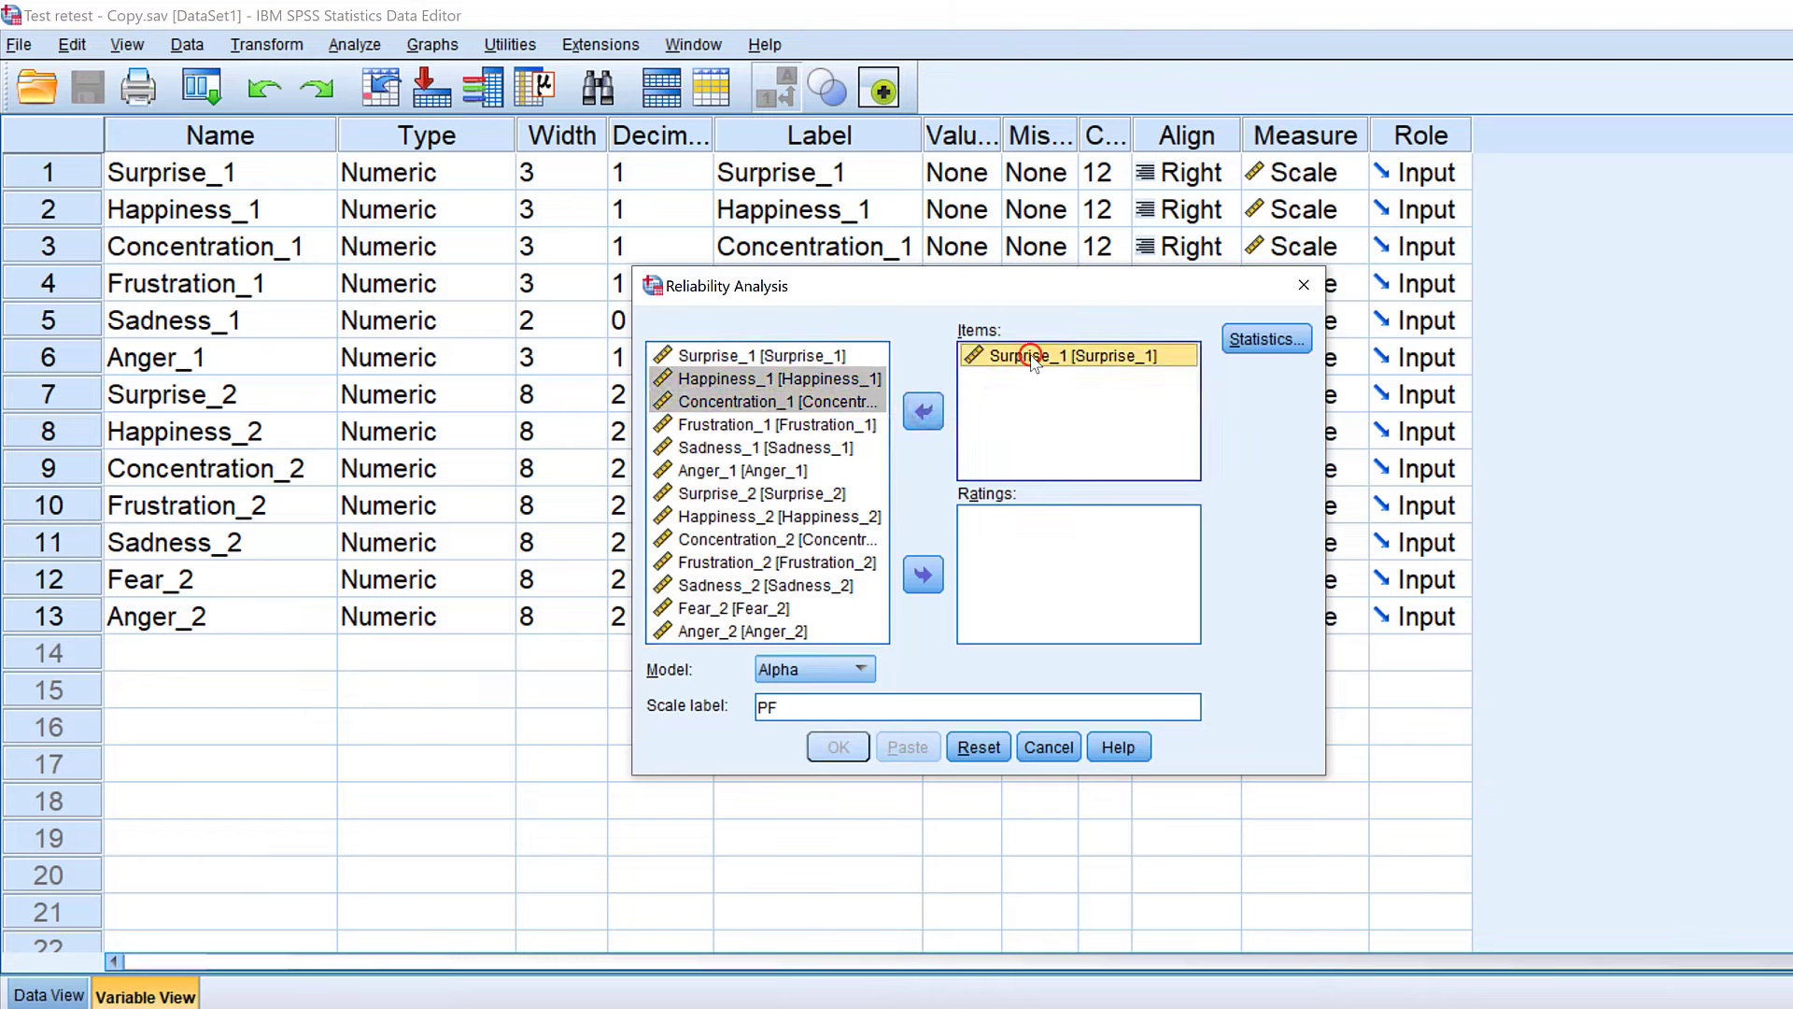
{"action": "left_click", "coordinate": [736, 357]}
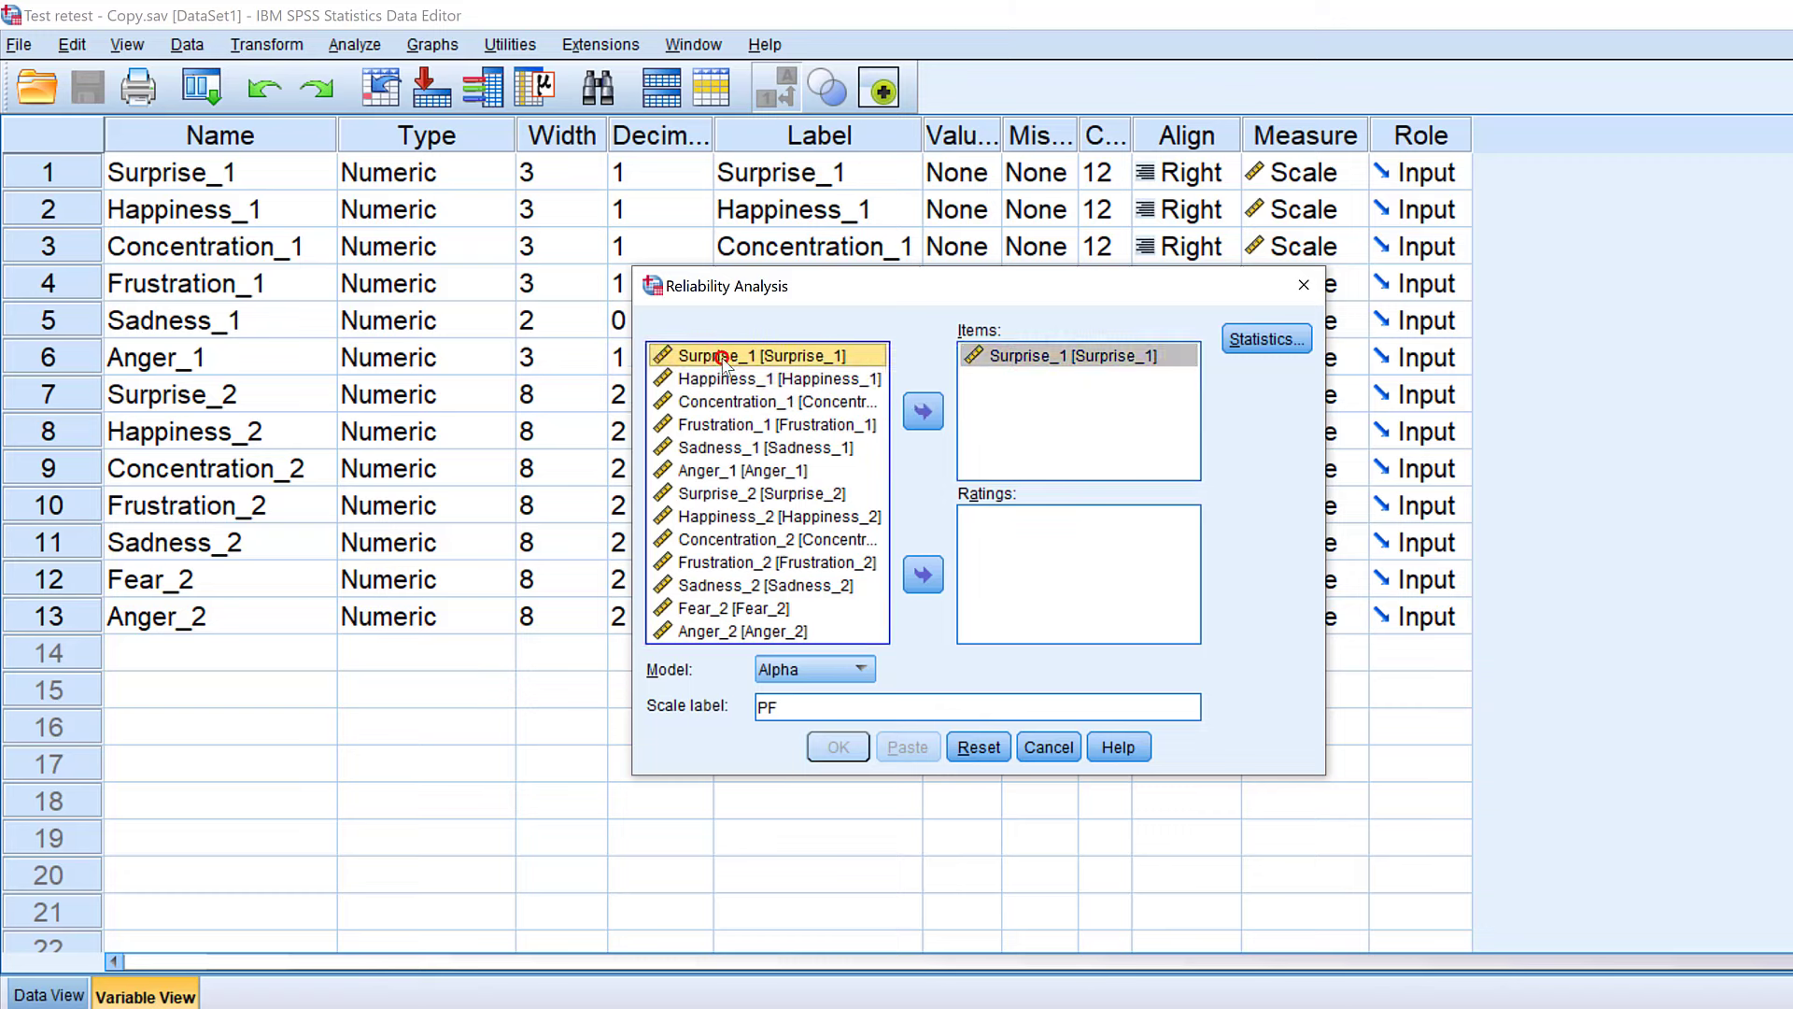
{"action": "left_click", "coordinate": [734, 495]}
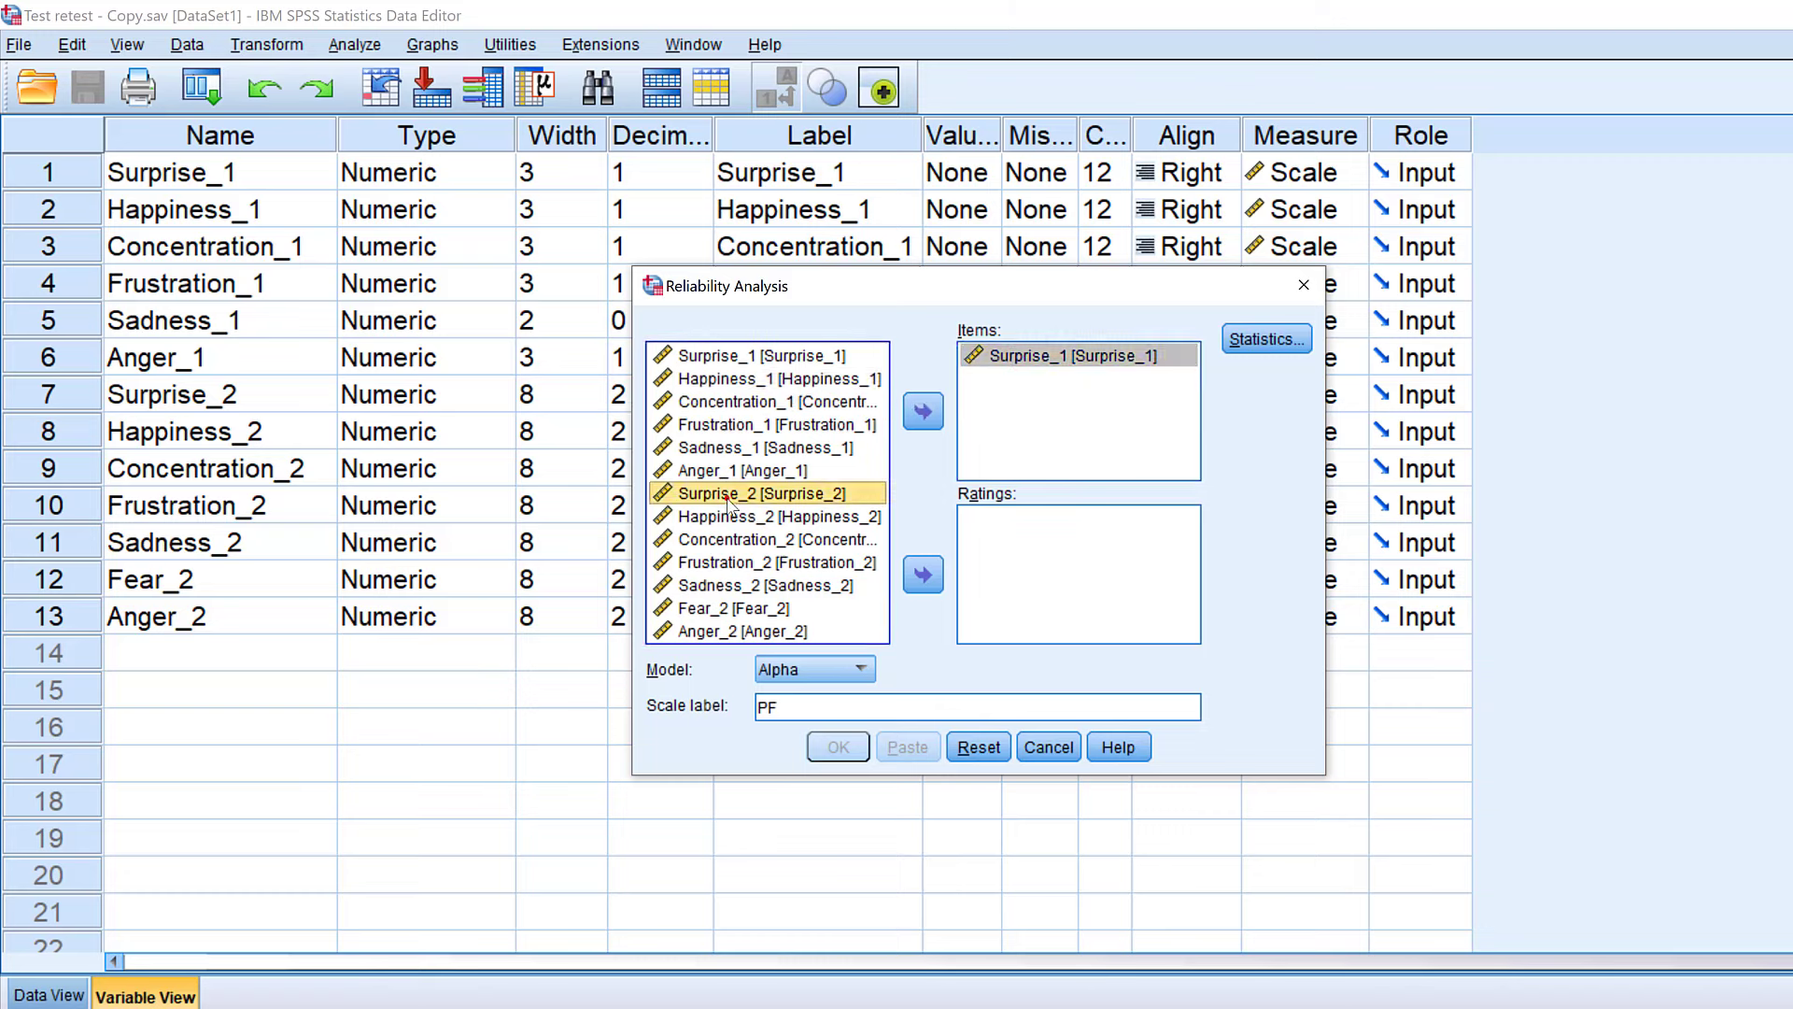
{"action": "left_click", "coordinate": [930, 419]}
{"action": "left_click", "coordinate": [1060, 380]}
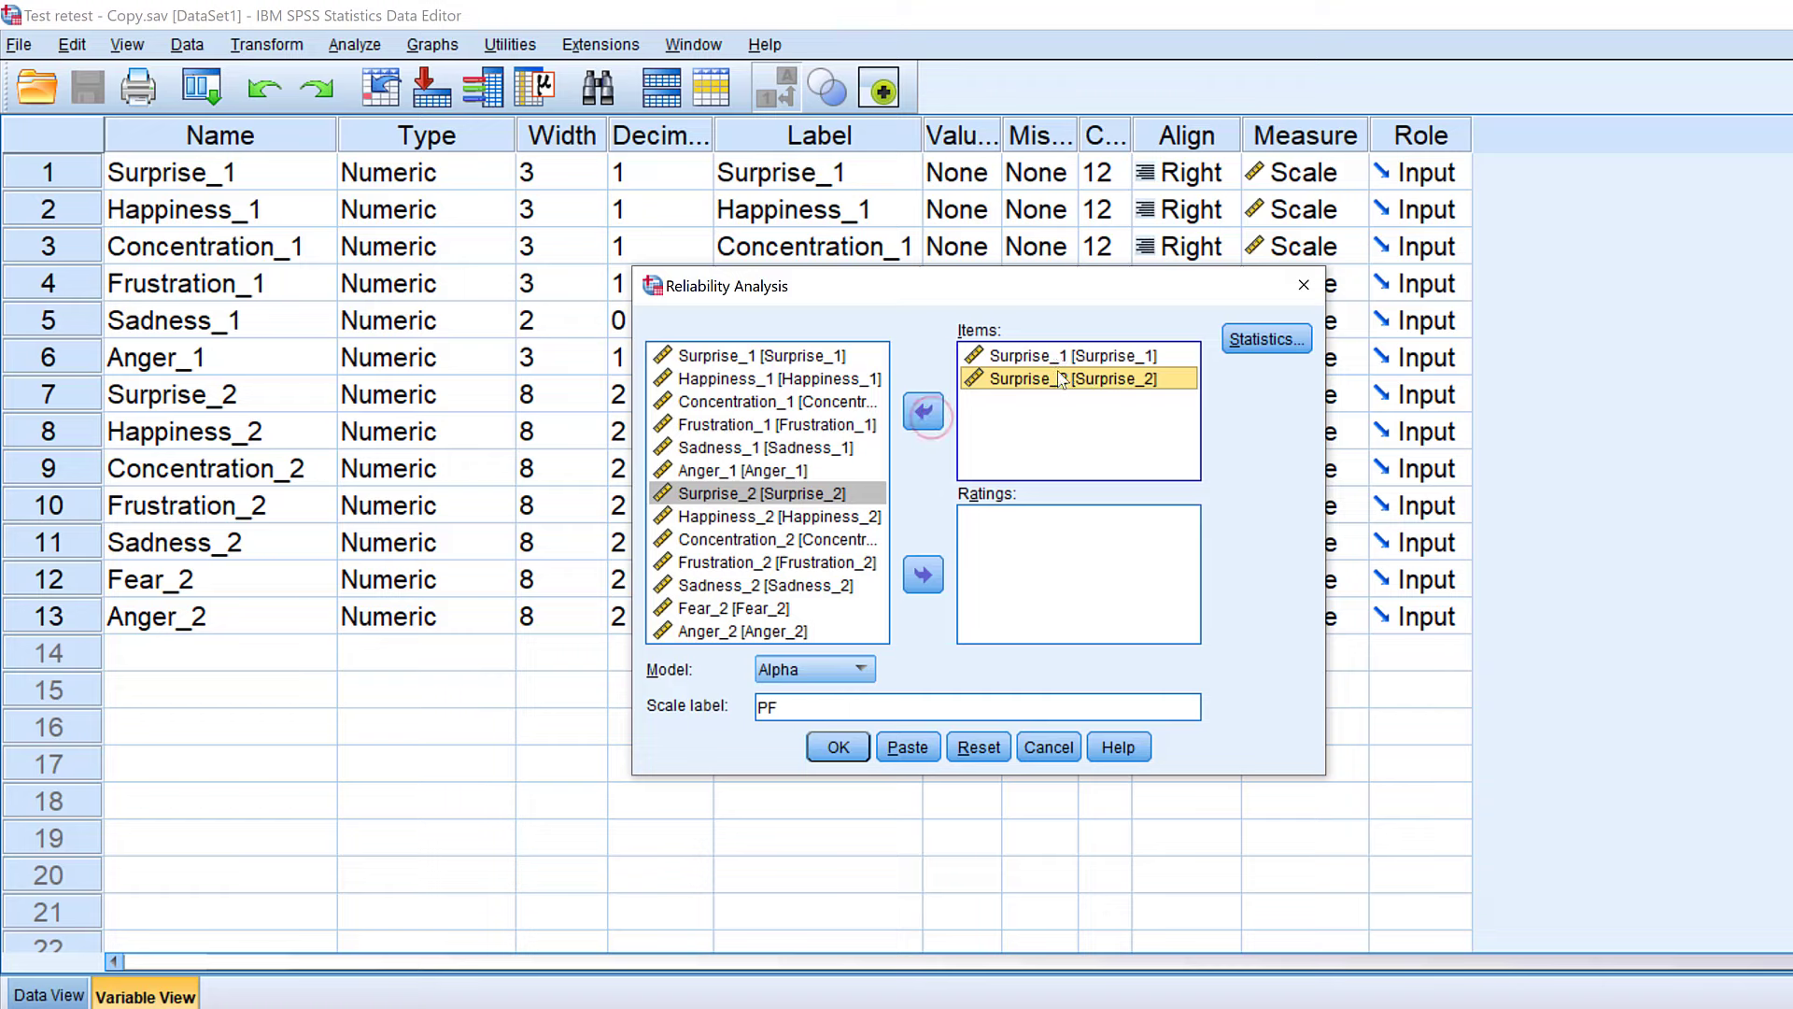
{"action": "left_click", "coordinate": [1242, 342]}
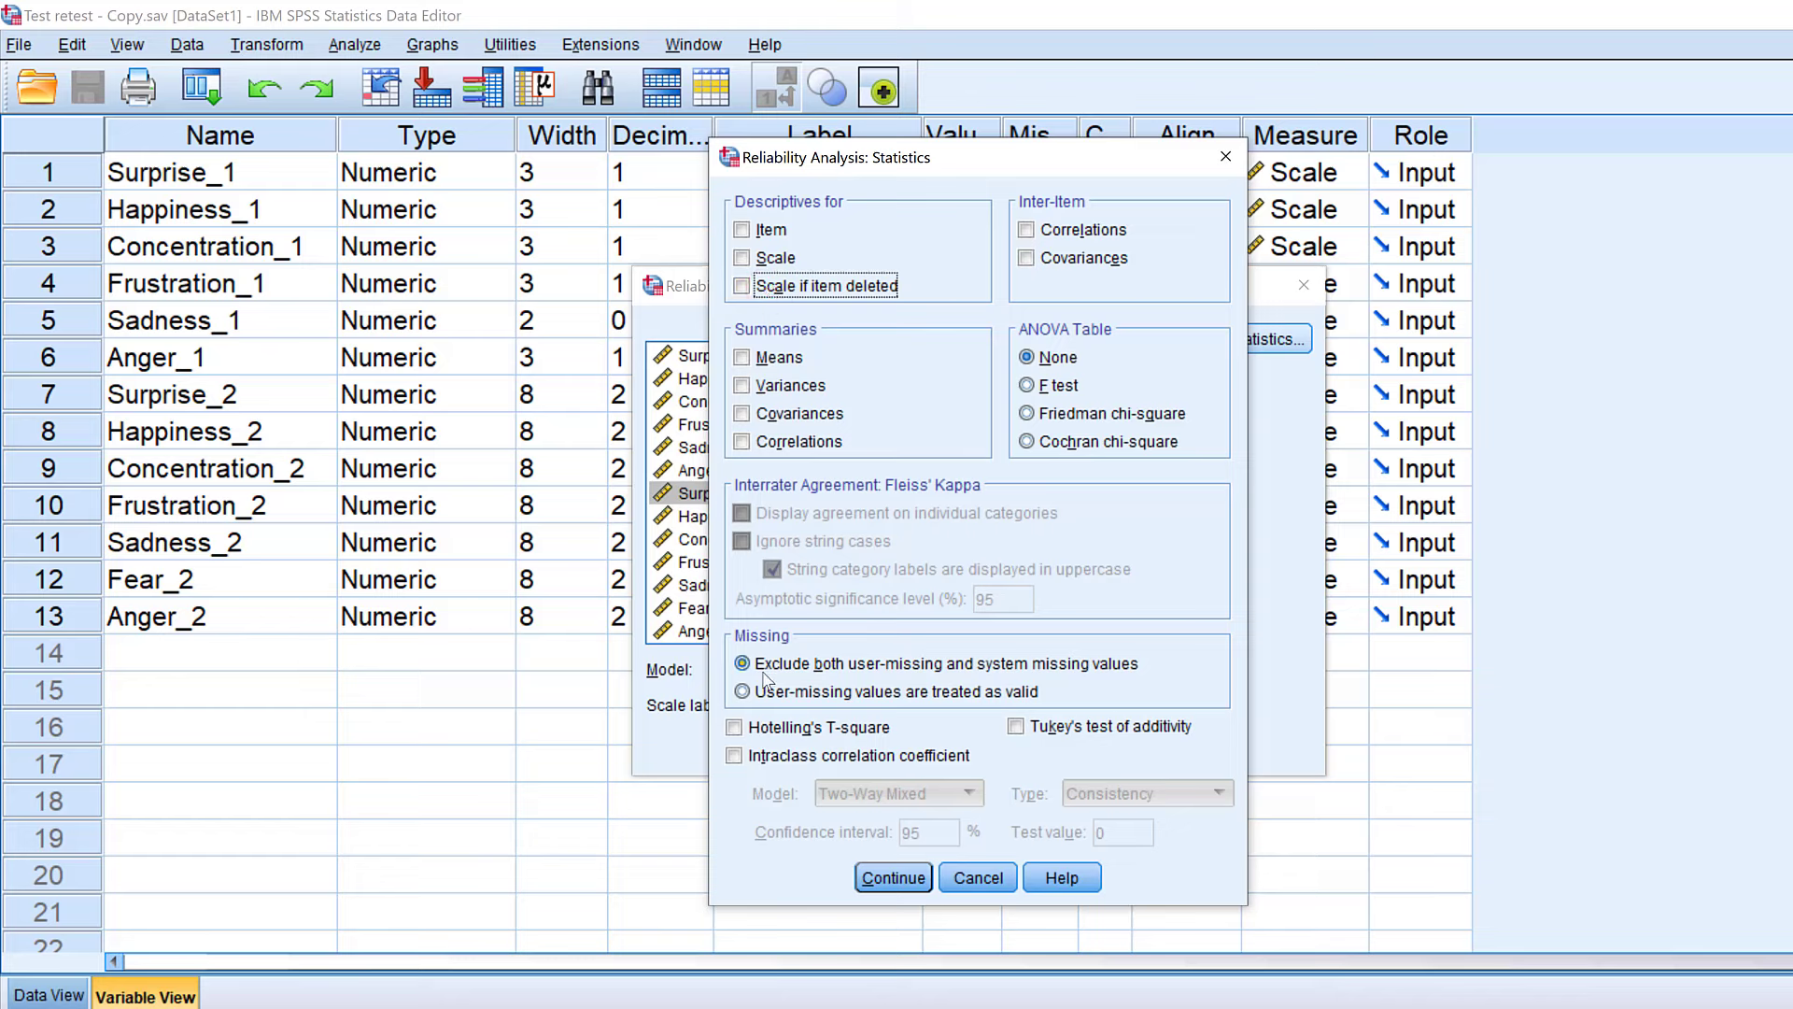
- Request a two-way random, absolute-agreement intraclass correlation and run the PF analysis
{"action": "left_click", "coordinate": [746, 758]}
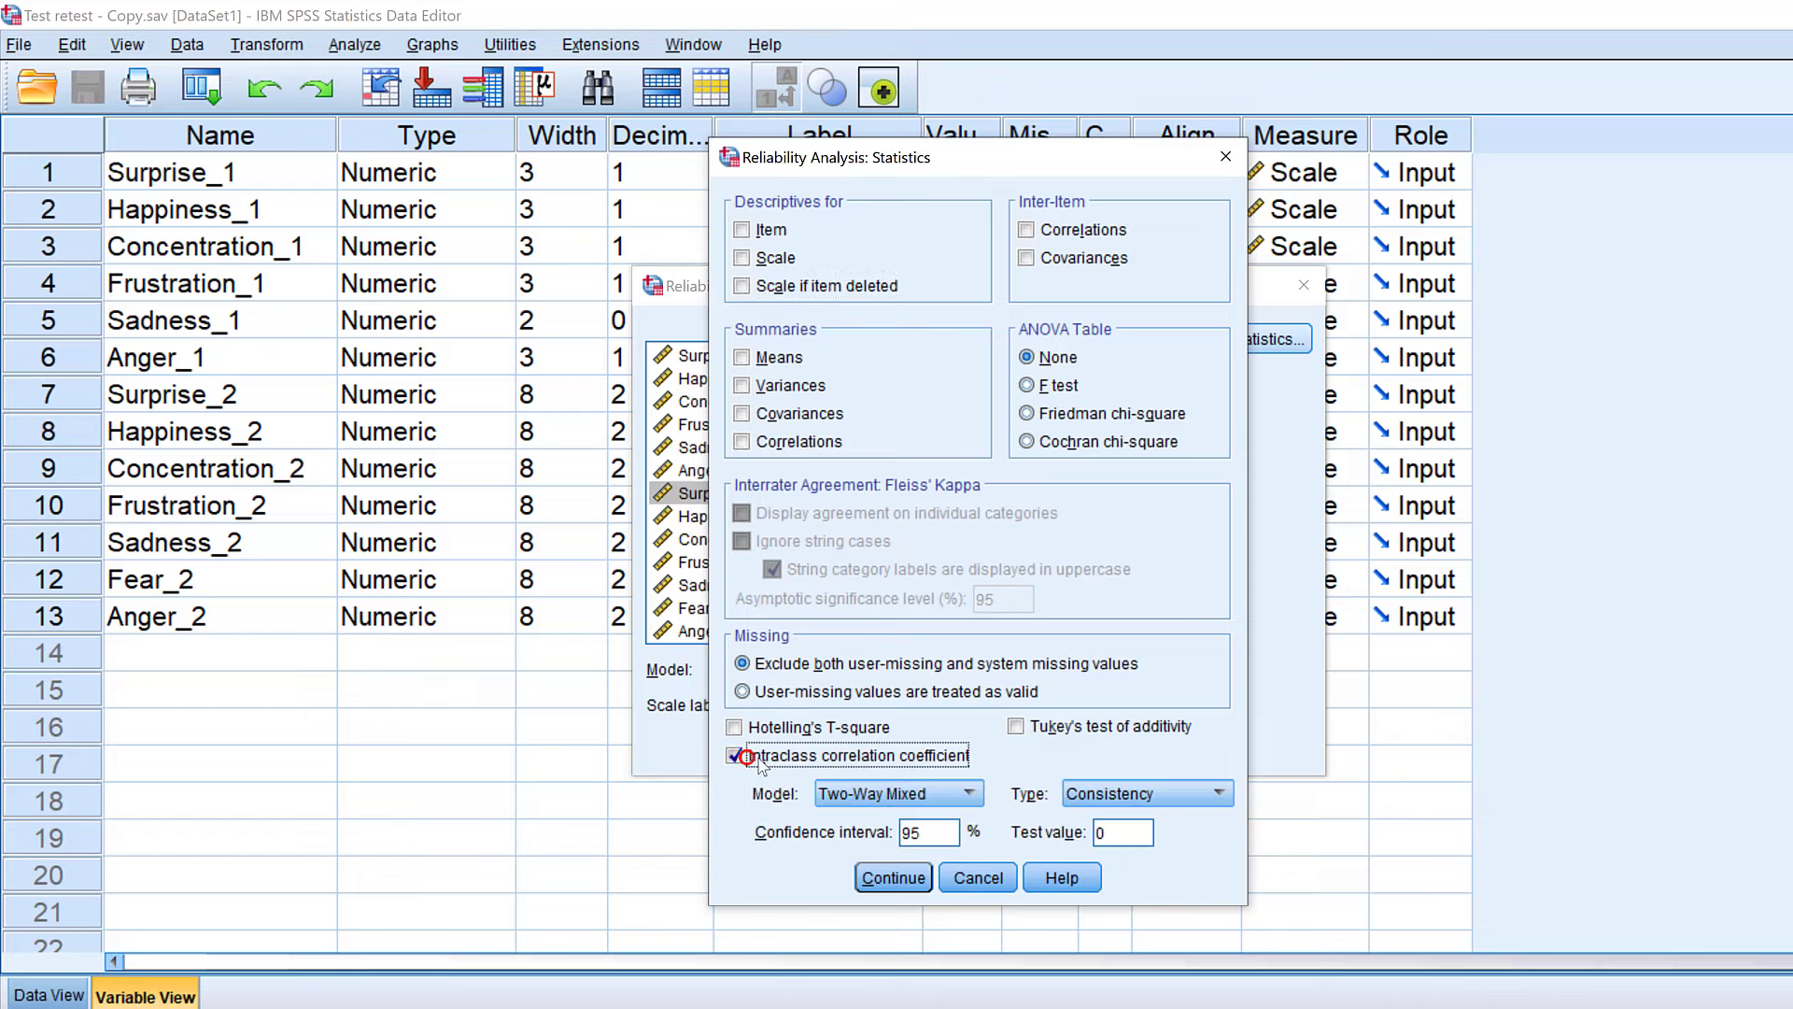
{"action": "left_click", "coordinate": [953, 801]}
{"action": "left_click", "coordinate": [912, 844]}
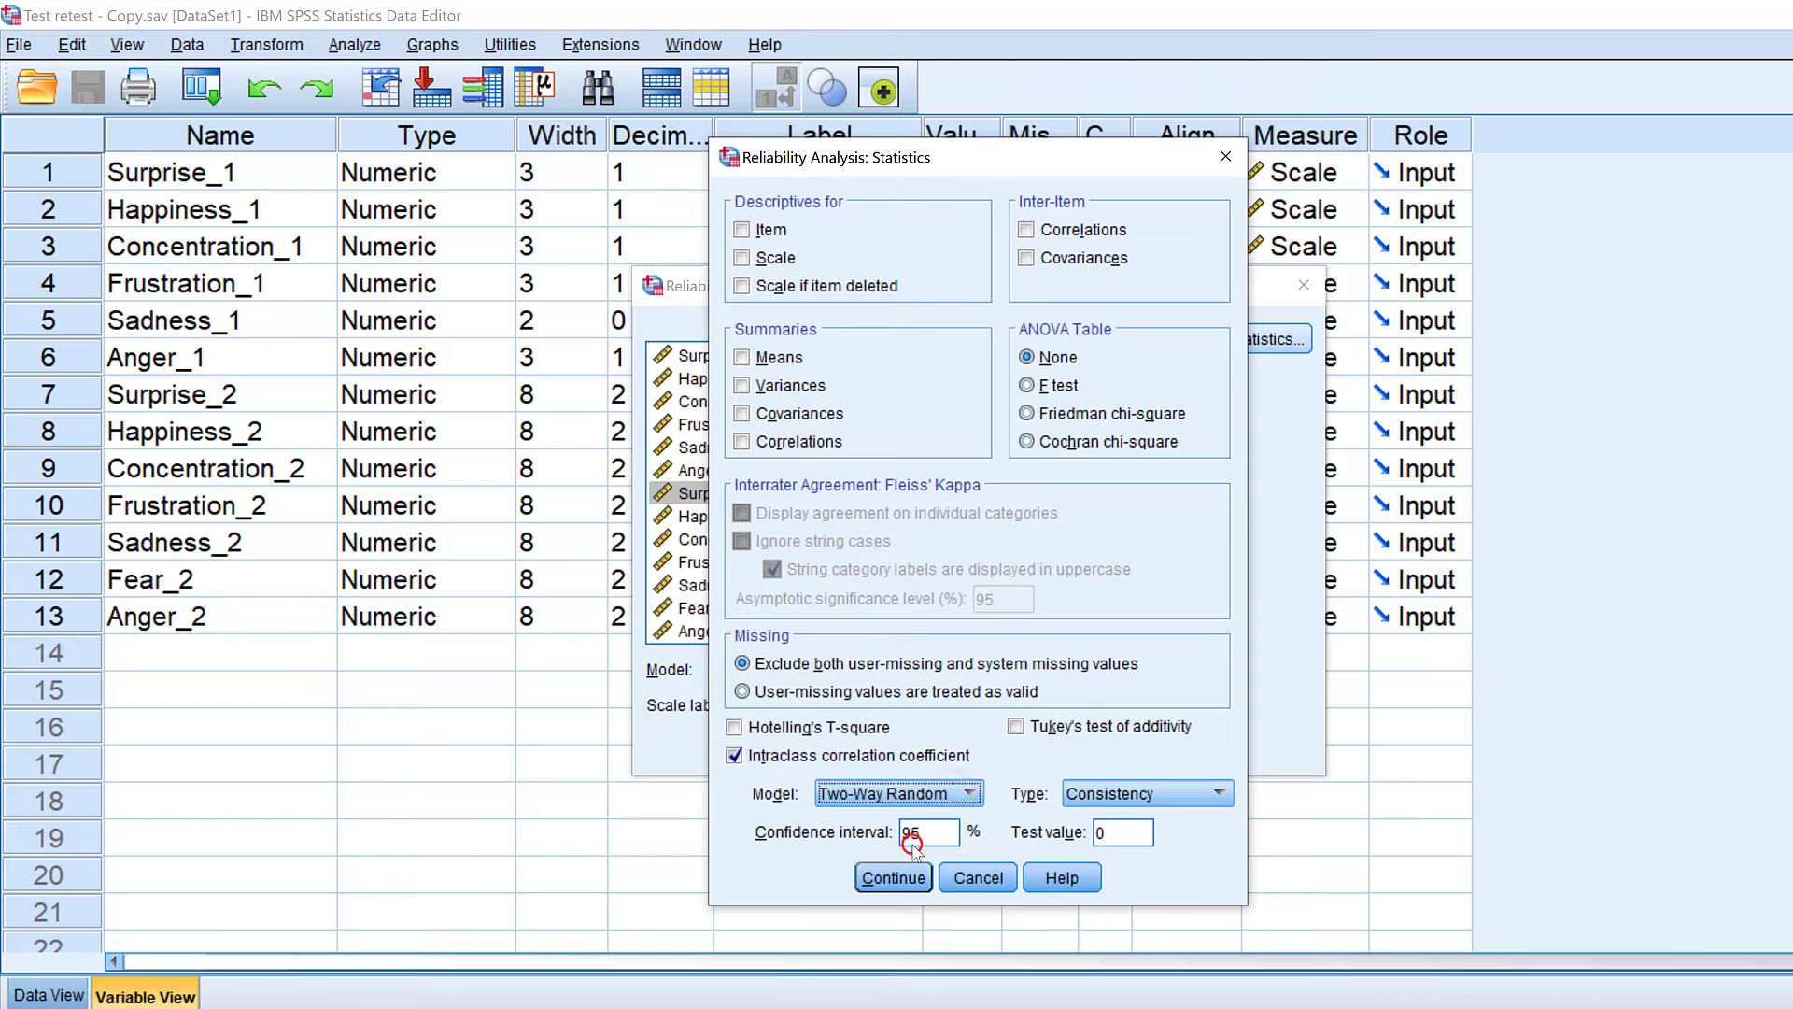
{"action": "left_click", "coordinate": [1121, 796]}
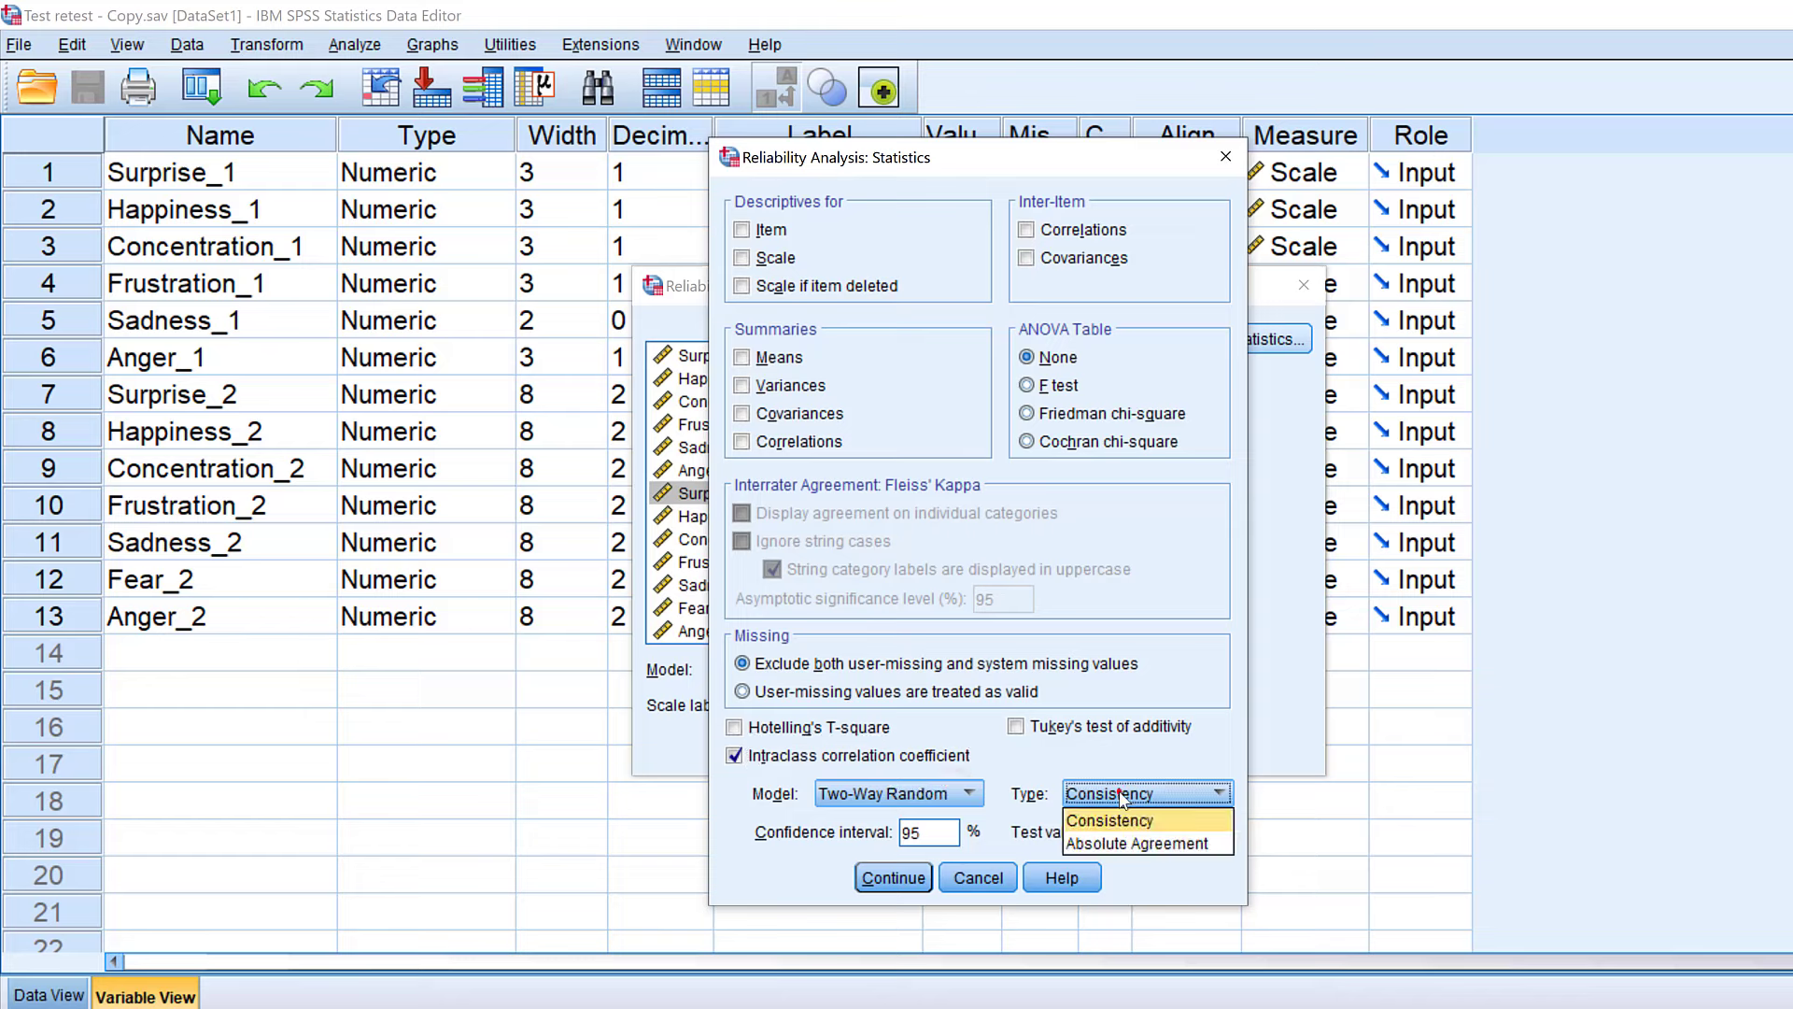
{"action": "left_click", "coordinate": [1095, 845]}
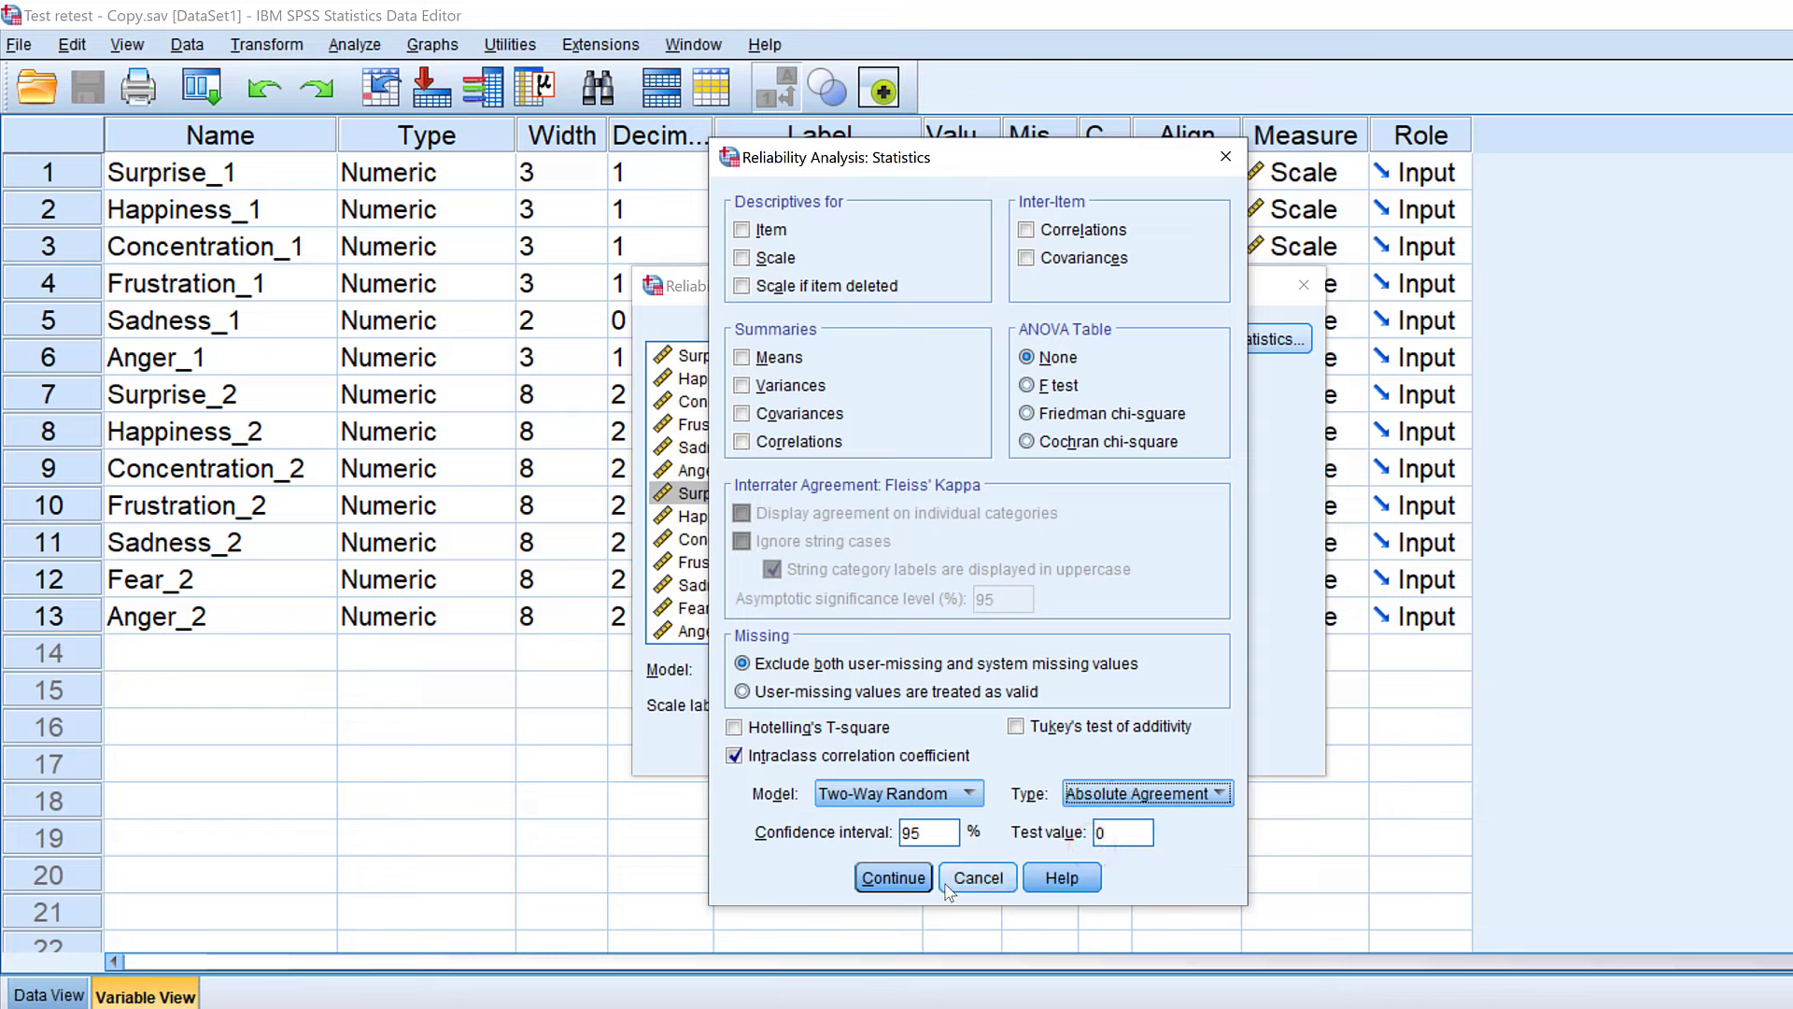
{"action": "left_click", "coordinate": [895, 878]}
{"action": "left_click", "coordinate": [819, 753]}
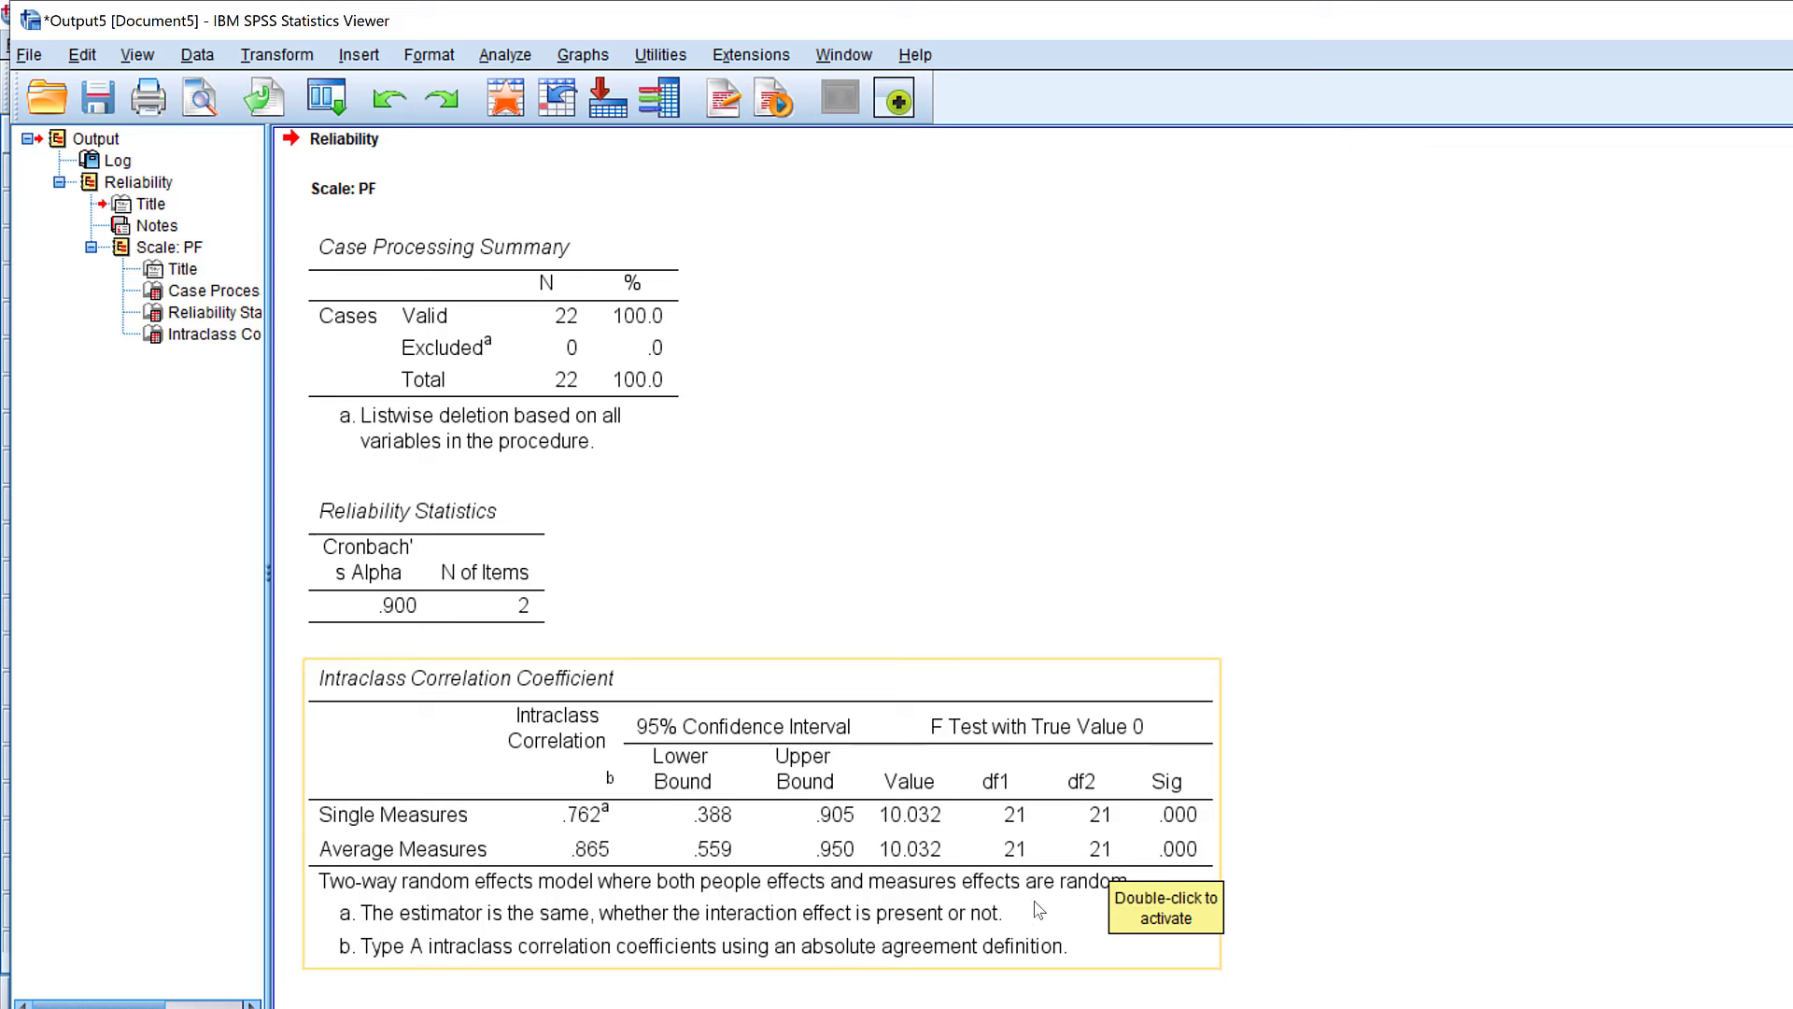
- Select and activate the ICC table showing single .762 and average .865
{"action": "left_click", "coordinate": [960, 899]}
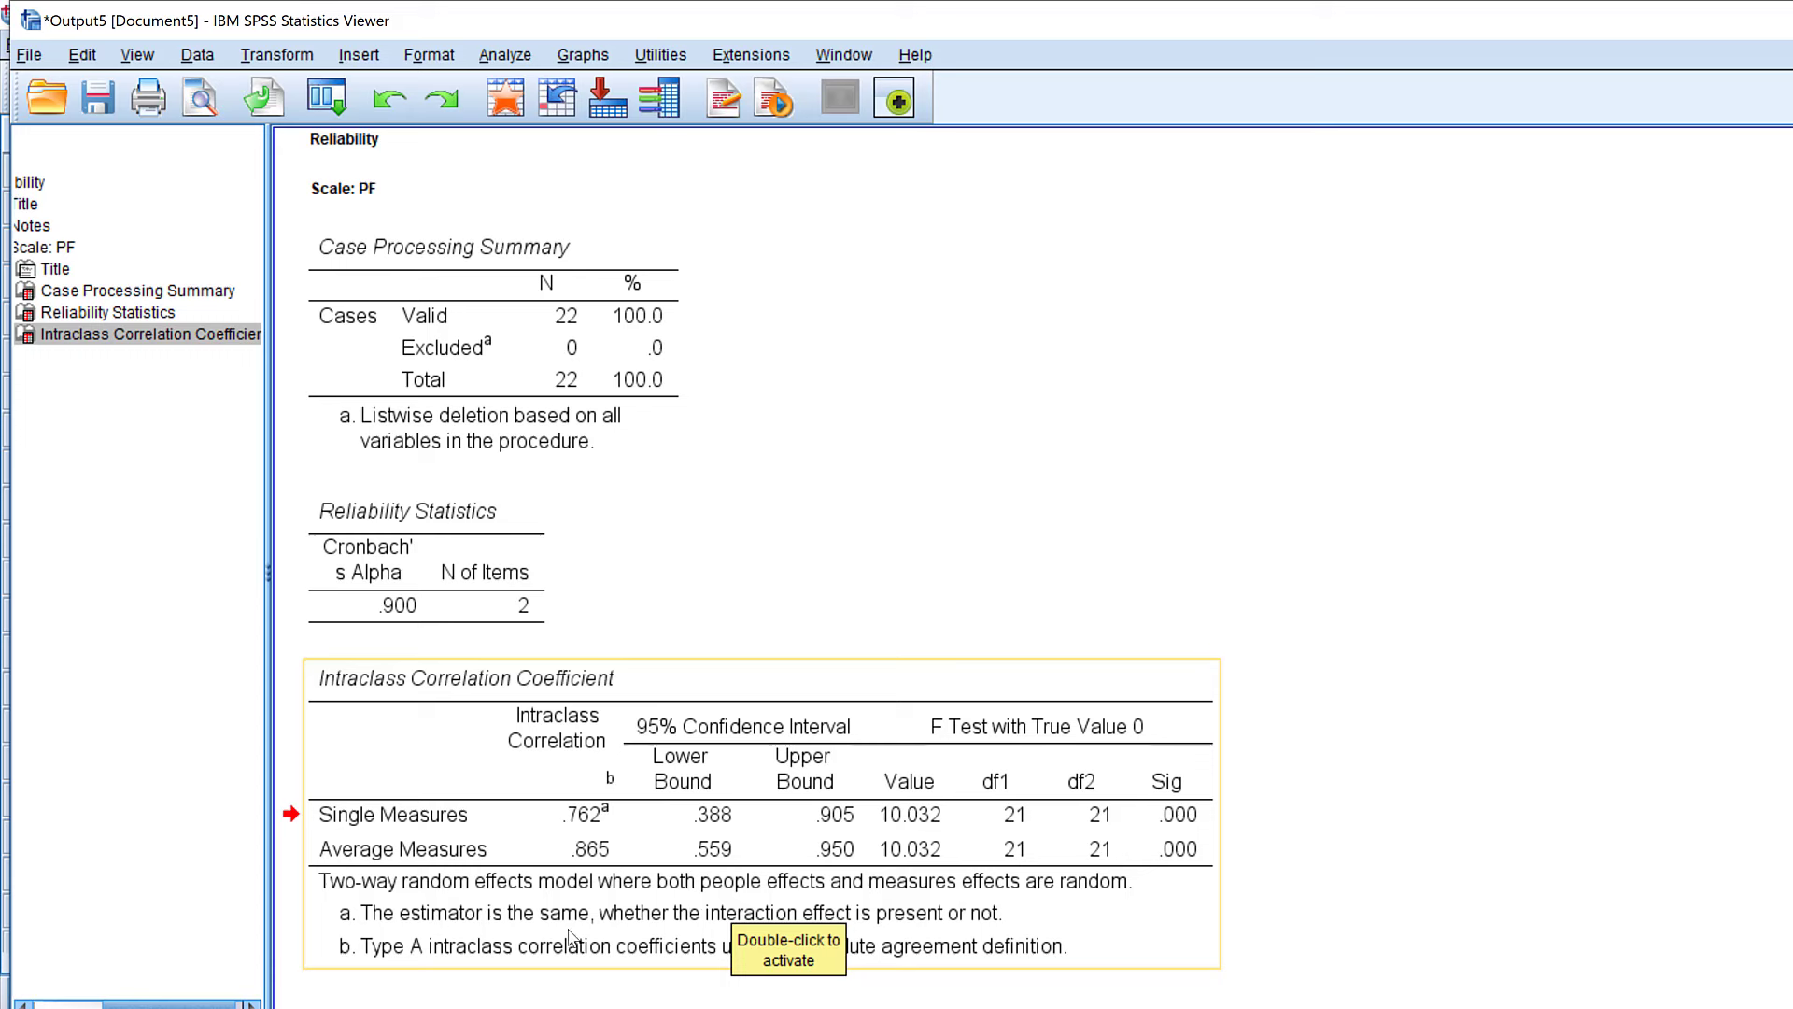
{"action": "double_click", "coordinate": [917, 922]}
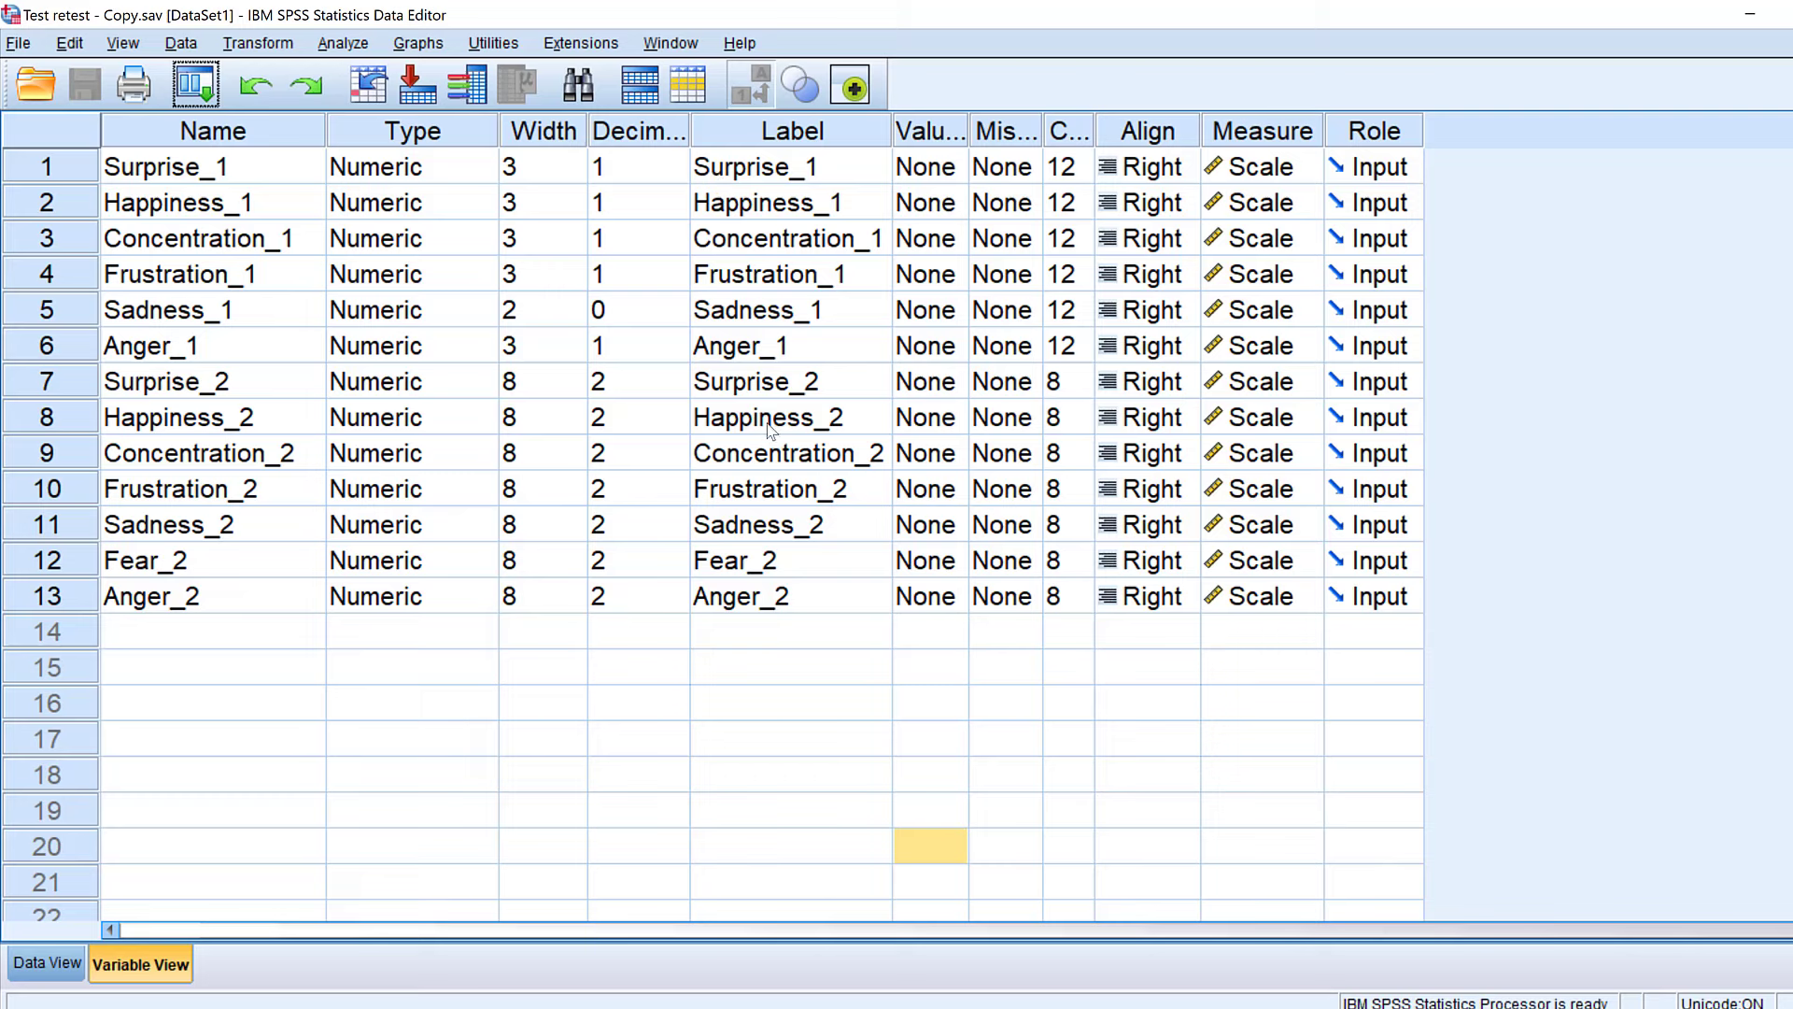
- Start a Frequencies analysis with Happiness_1 and Happiness_2 as variables
{"action": "left_click", "coordinate": [344, 44]}
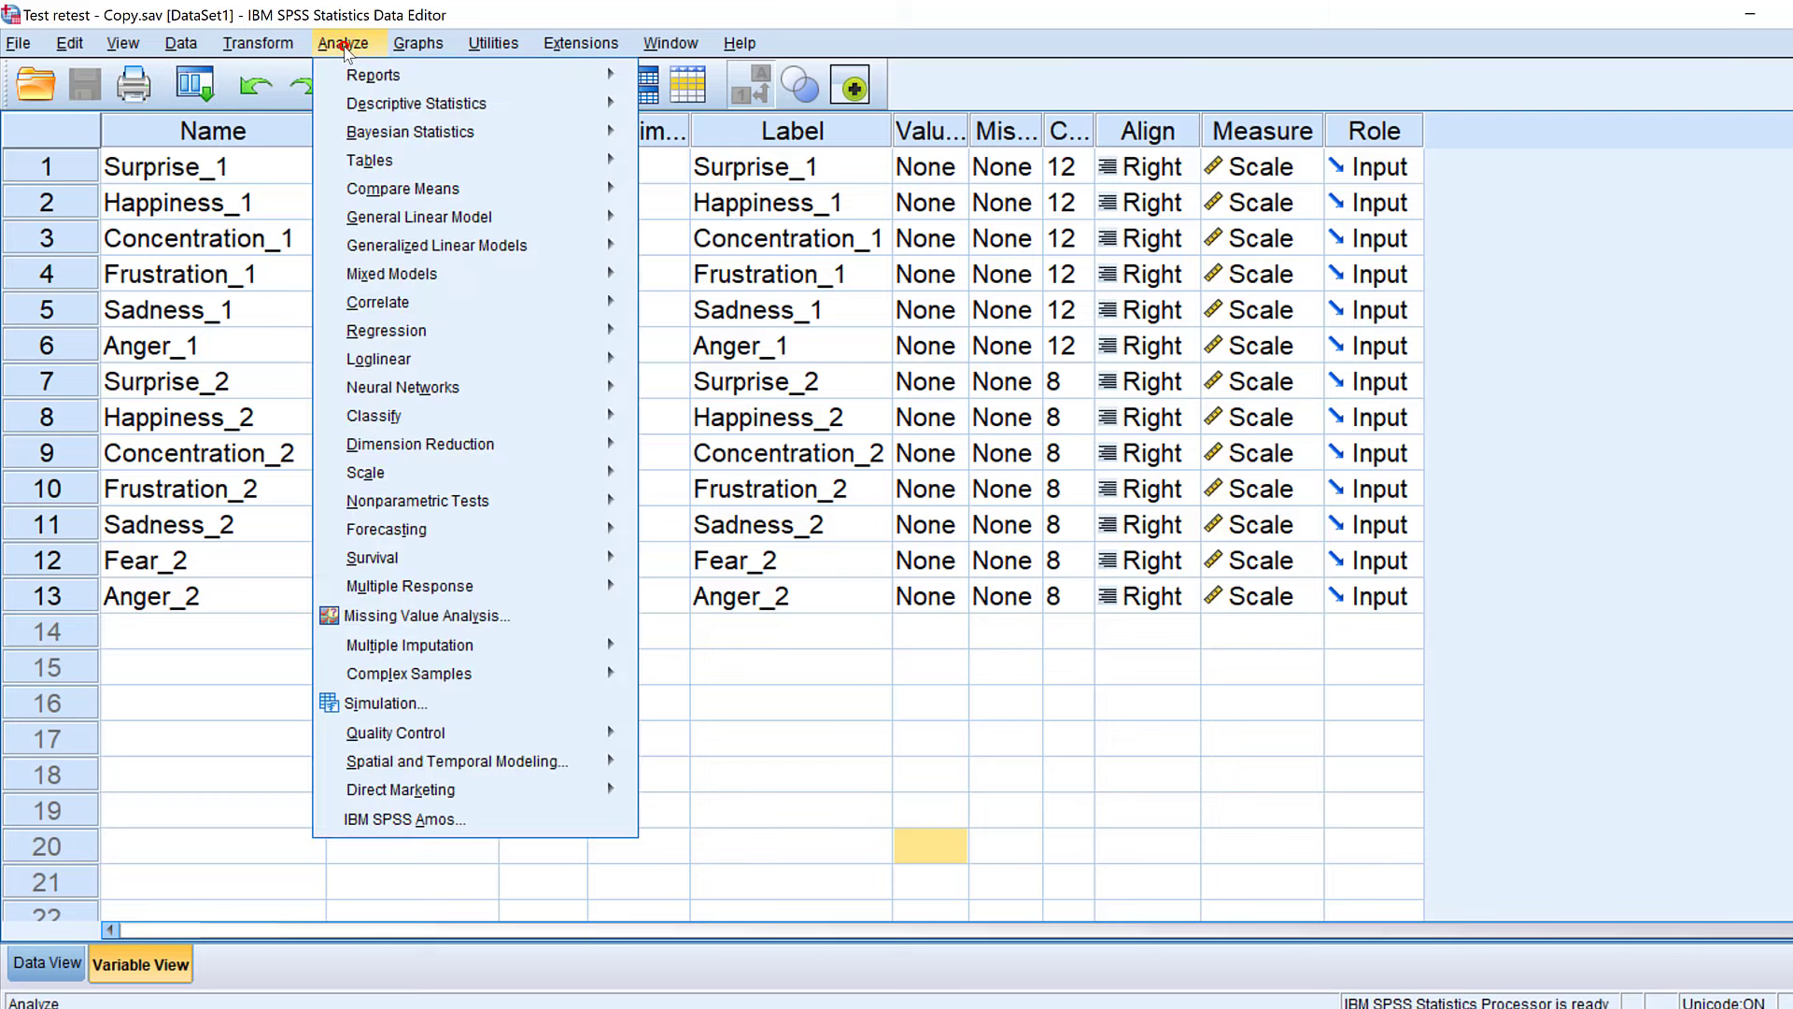
{"action": "mouse_move", "coordinate": [372, 103]}
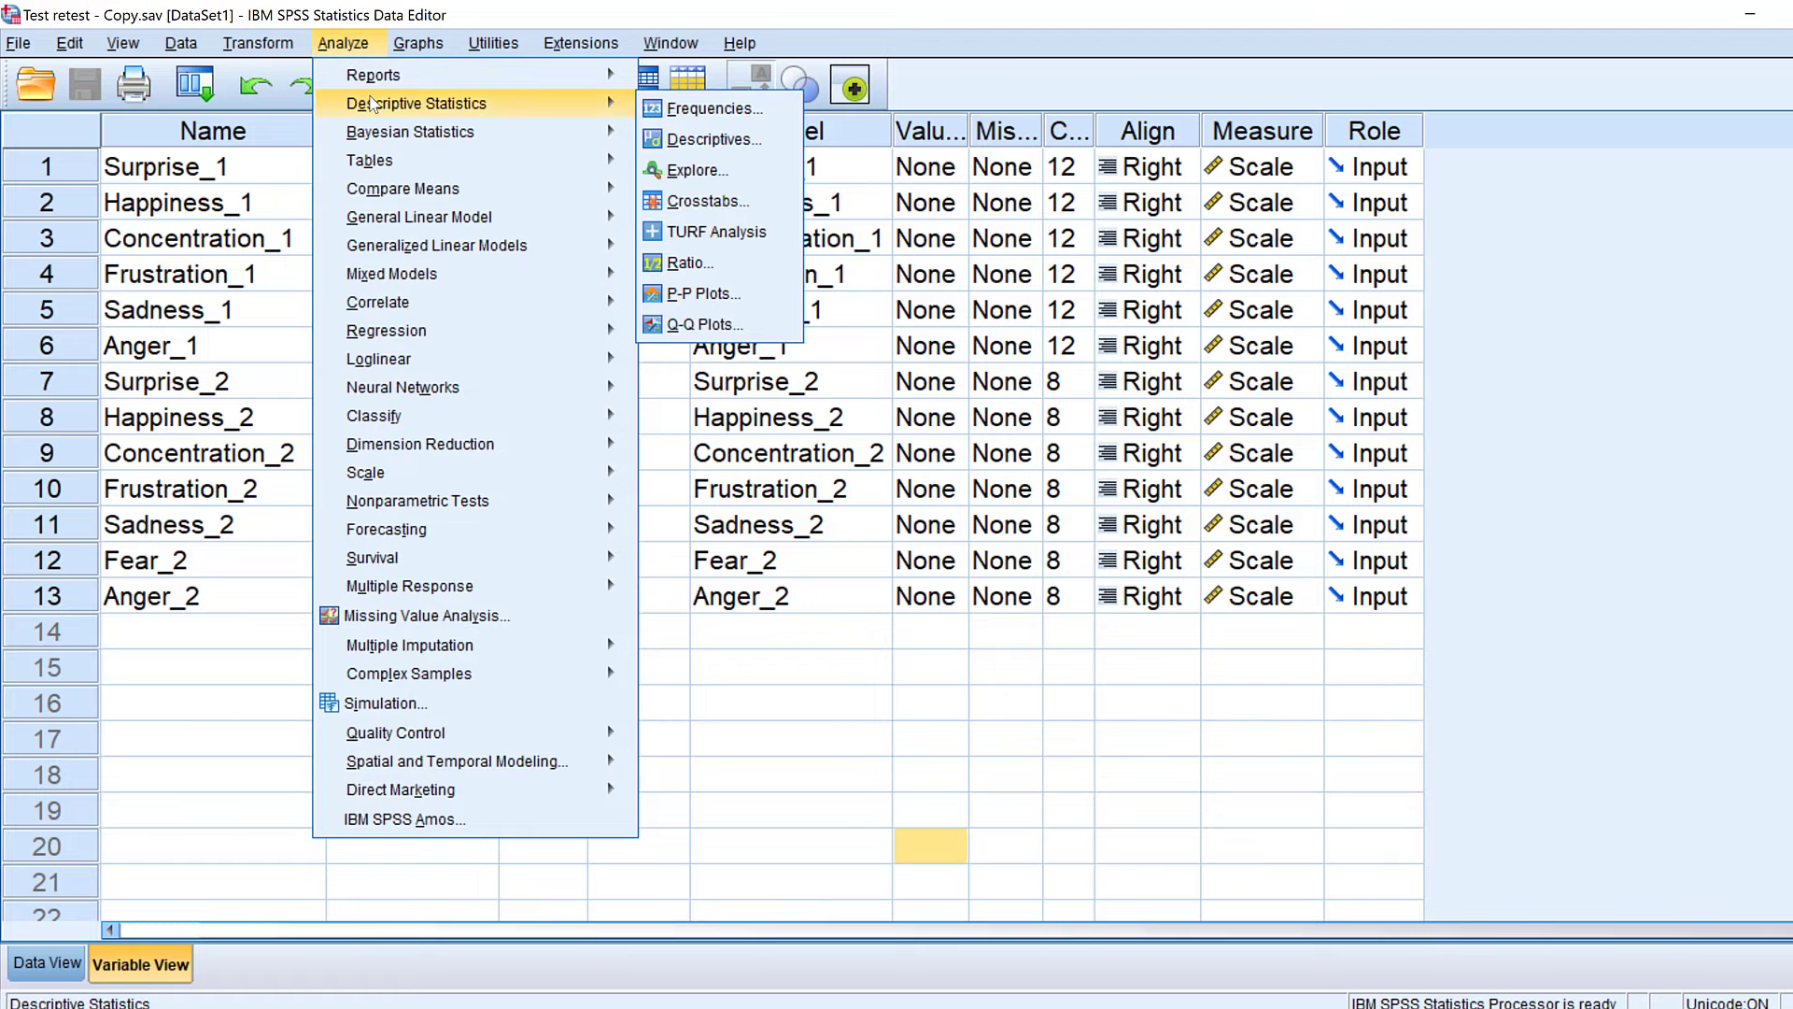
{"action": "left_click", "coordinate": [750, 111]}
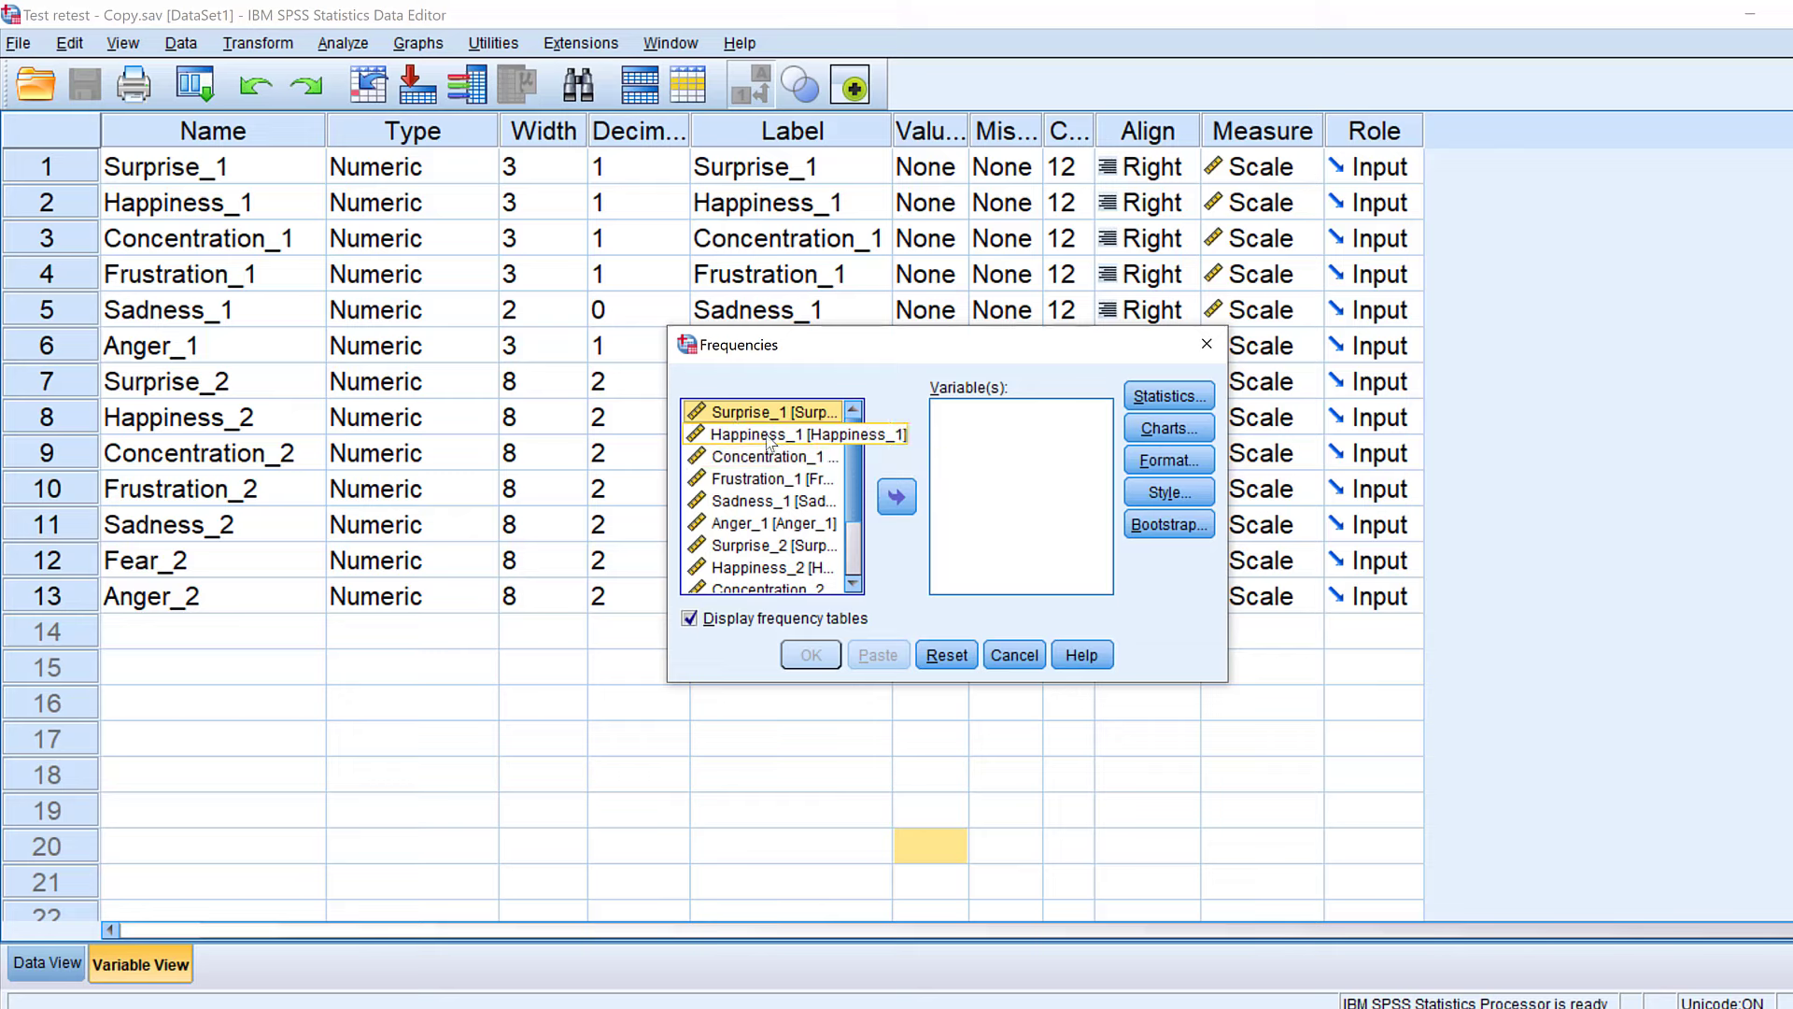
{"action": "scroll", "coordinate": [771, 458], "scroll_direction": "down", "scroll_amount": 2}
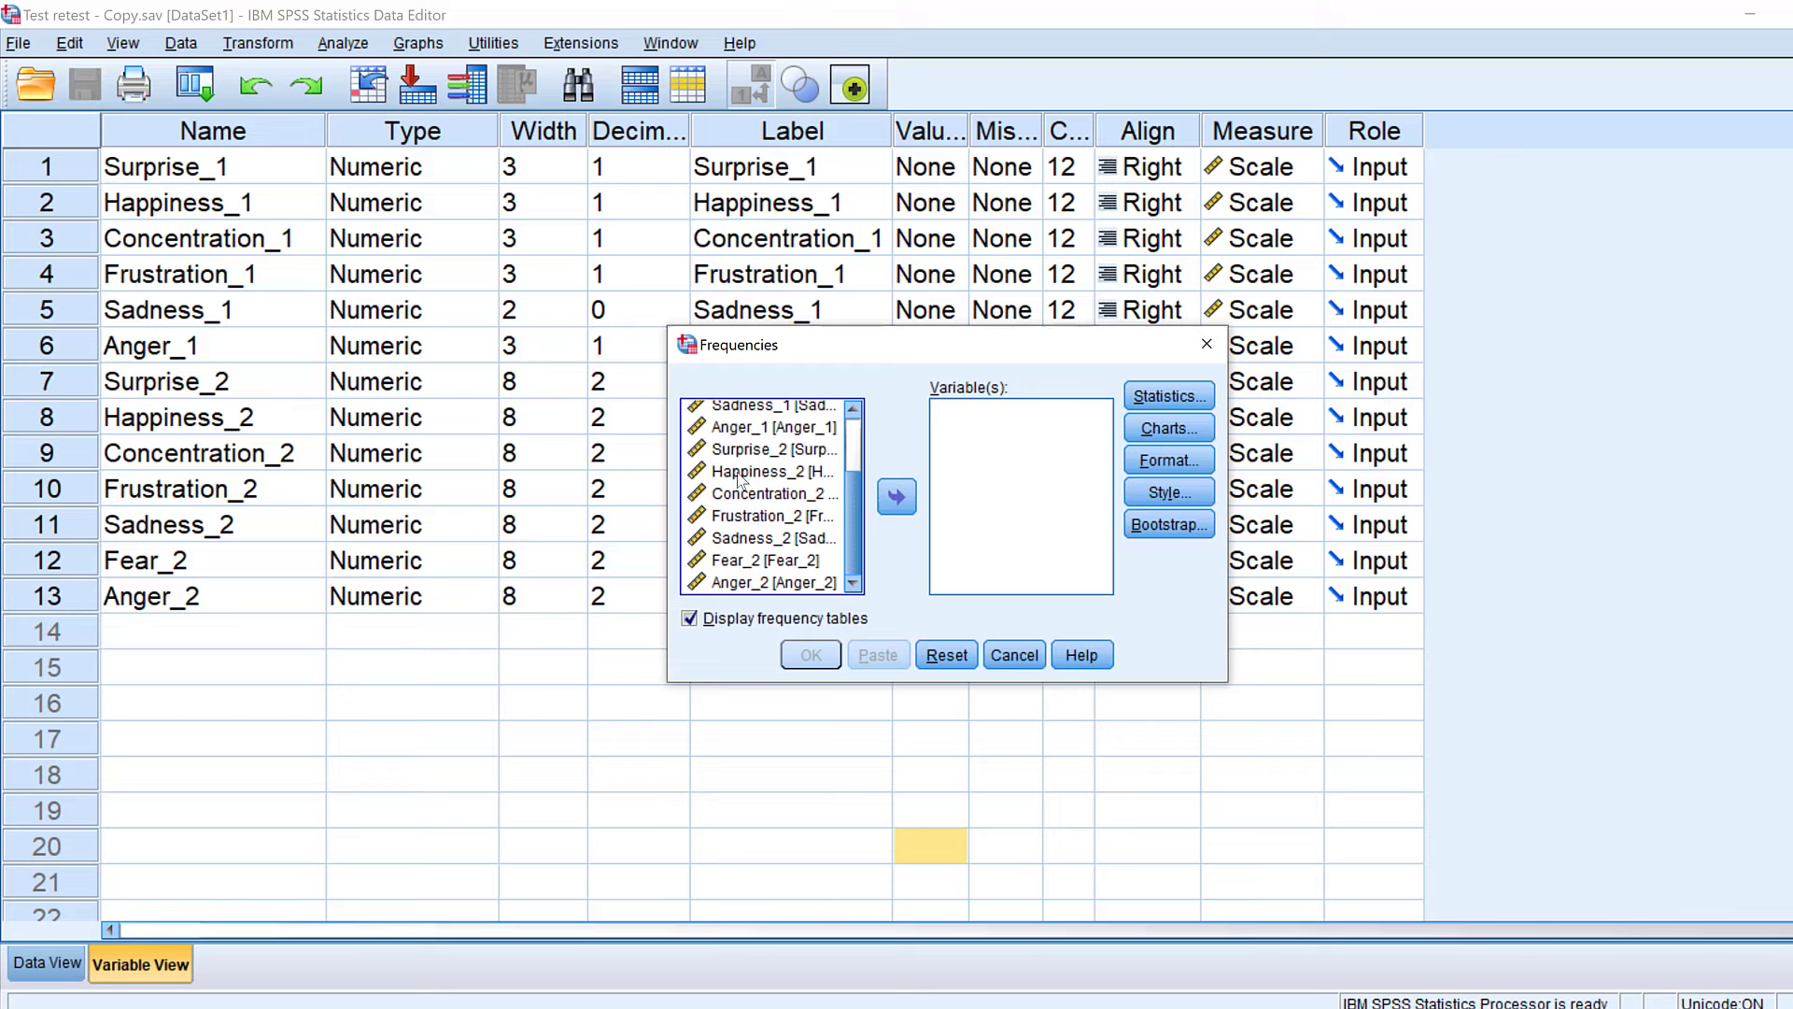
{"action": "left_click", "coordinate": [741, 472], "text": "ctrl"}
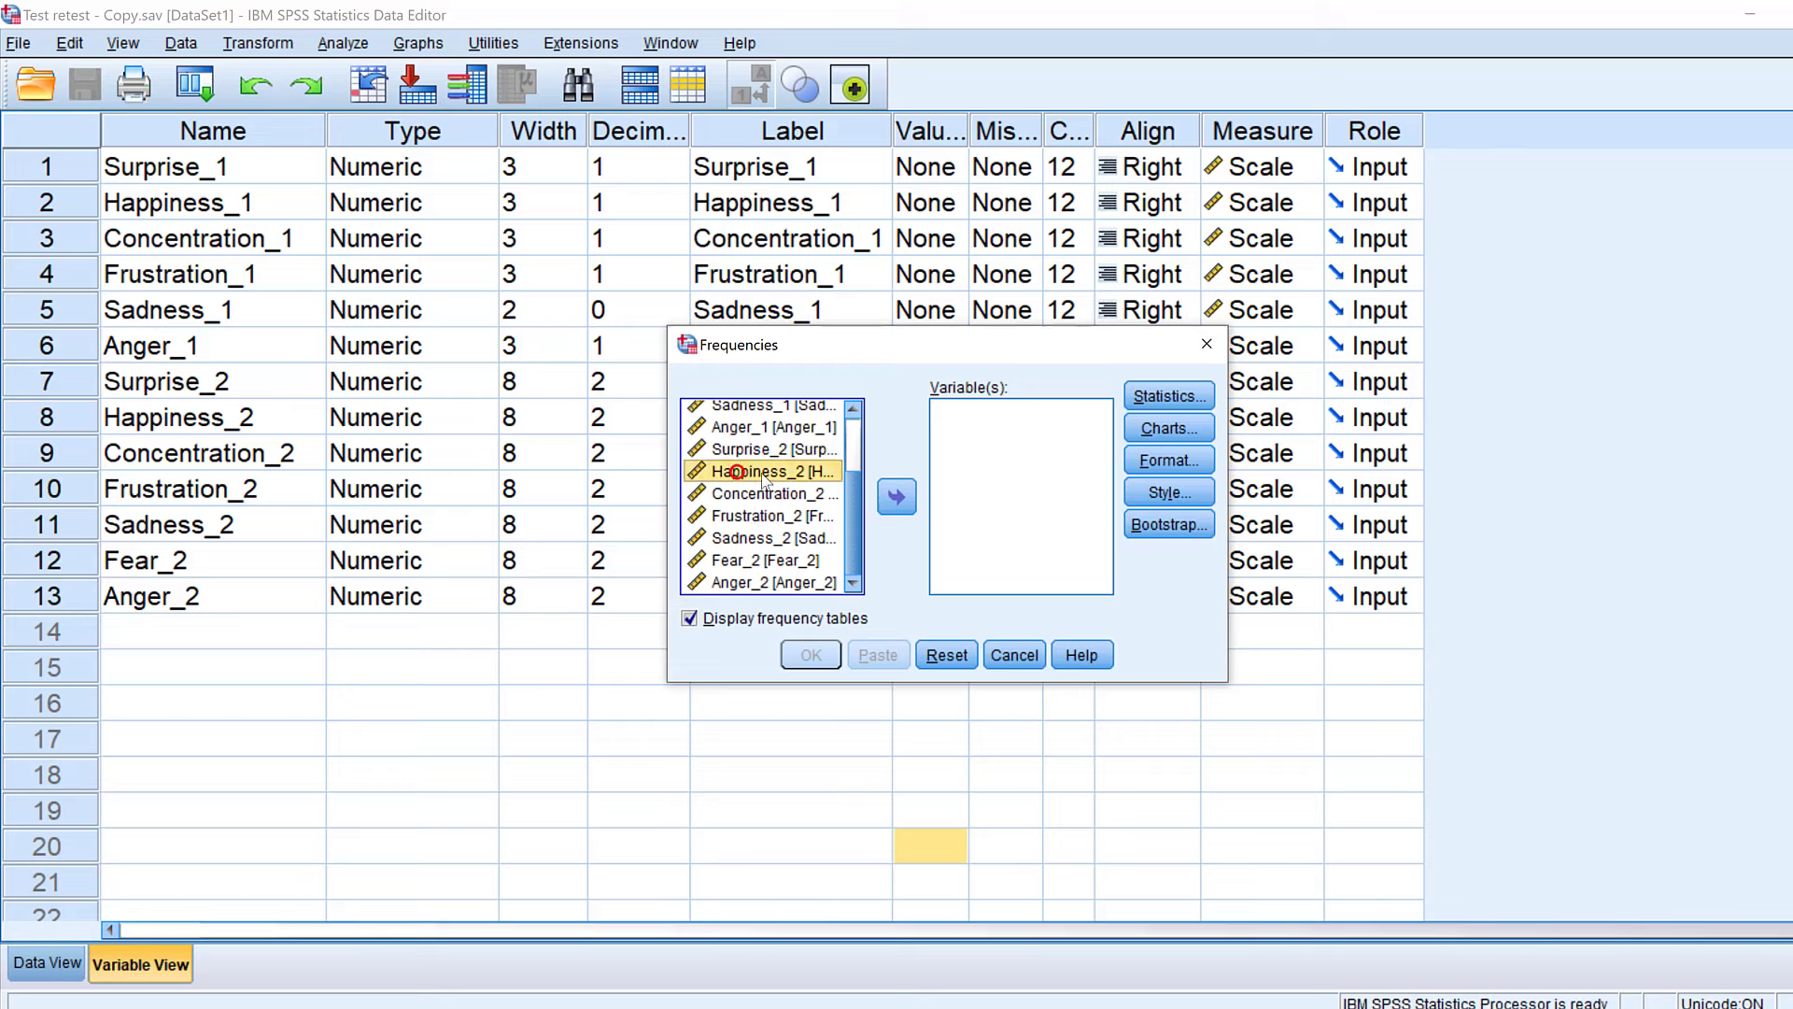
{"action": "left_click", "coordinate": [895, 496]}
- Request mean, standard deviation and S.E. mean, then run the frequencies
{"action": "left_click", "coordinate": [1168, 396]}
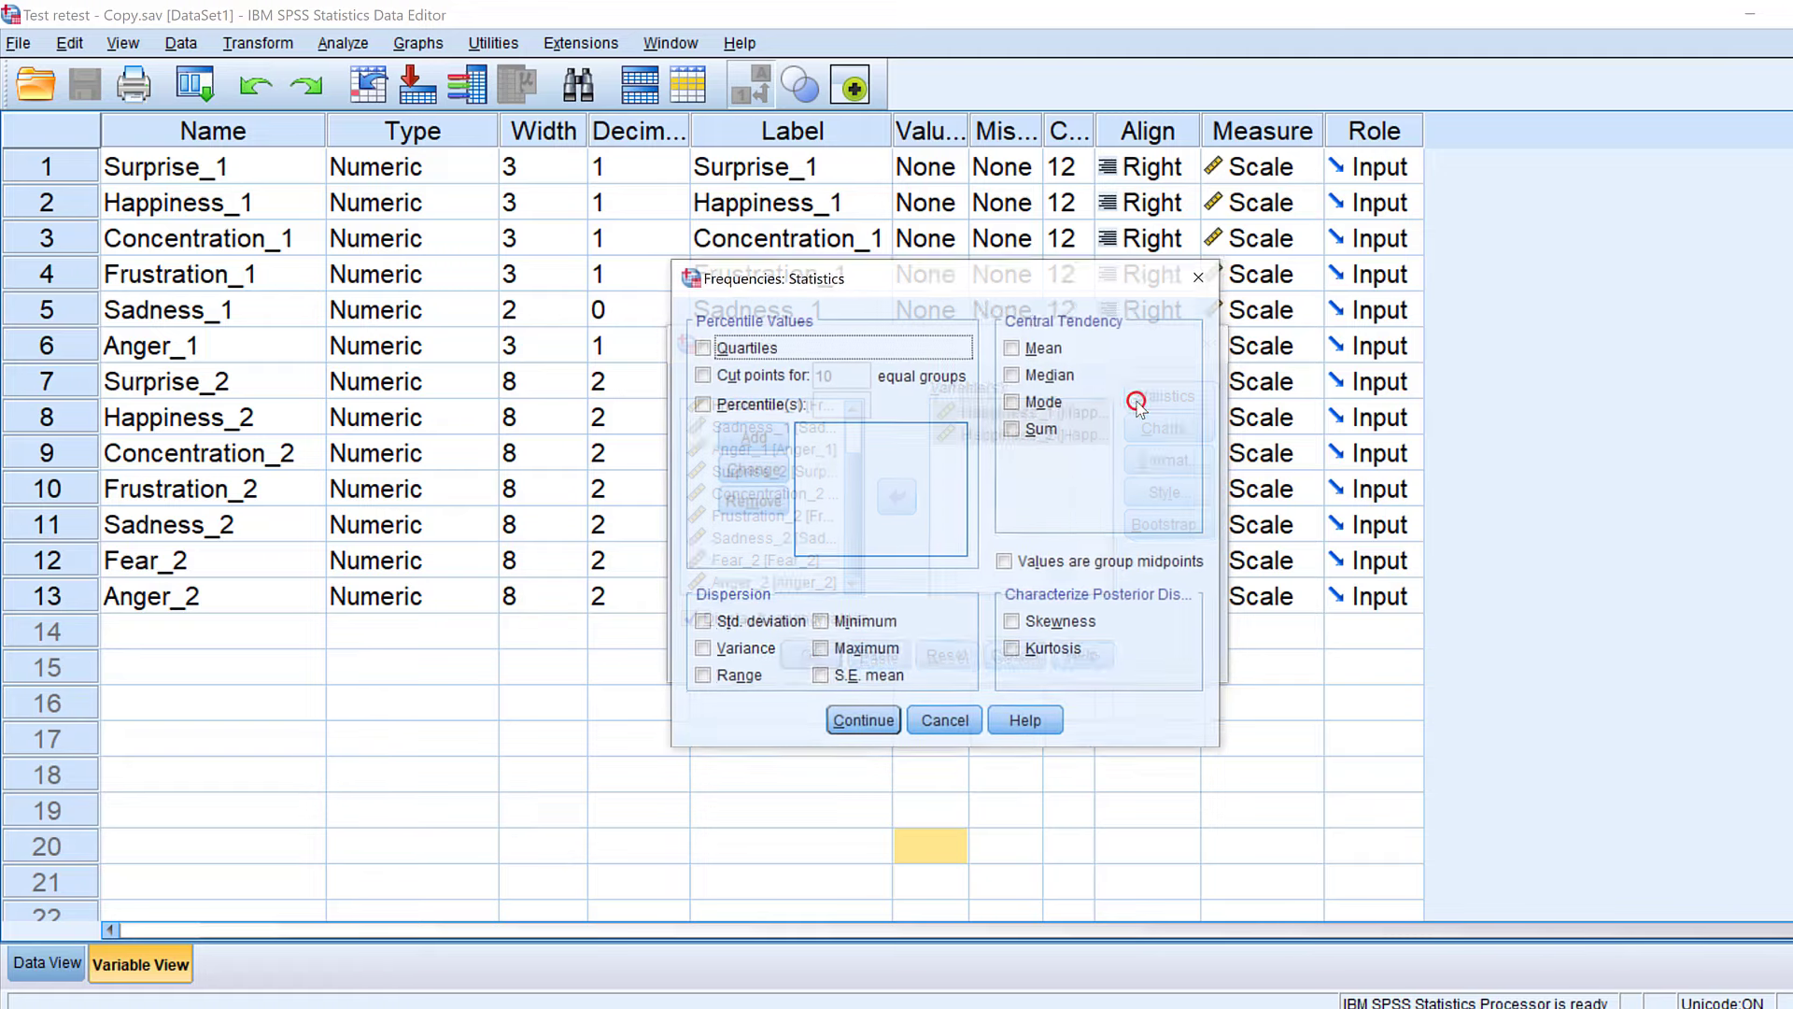
{"action": "left_click", "coordinate": [1016, 348]}
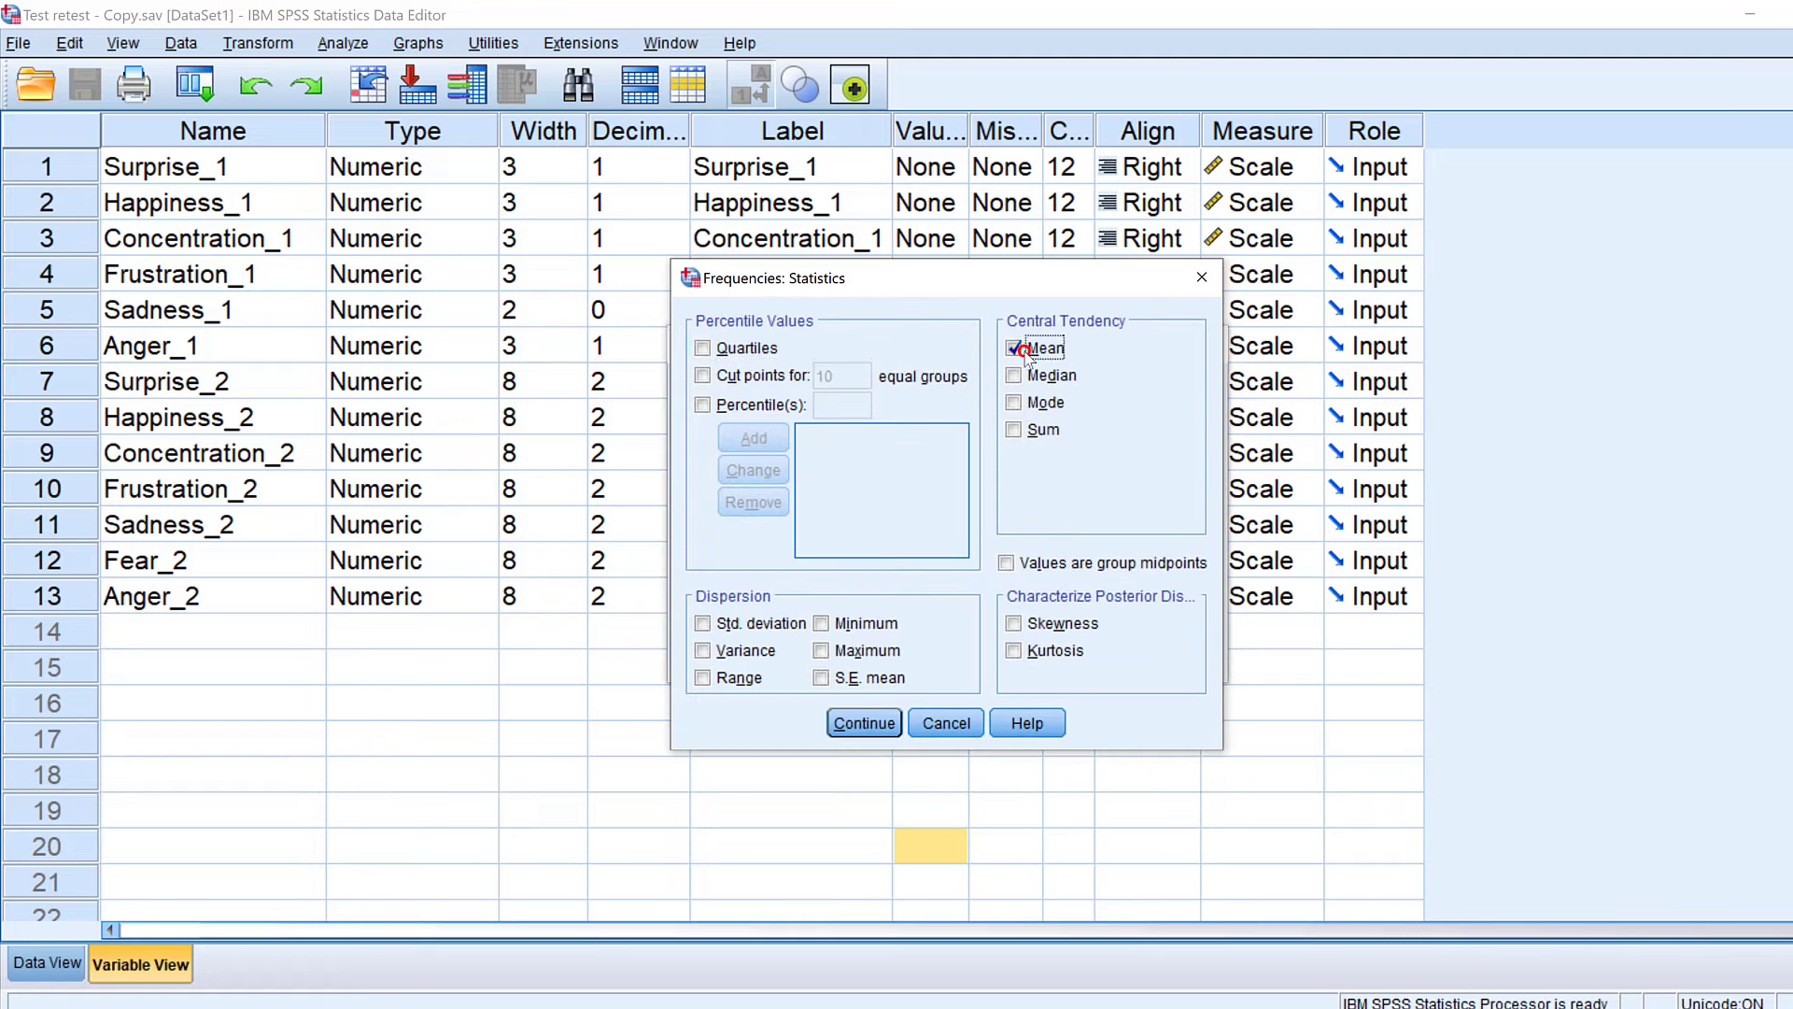
{"action": "left_click", "coordinate": [705, 624]}
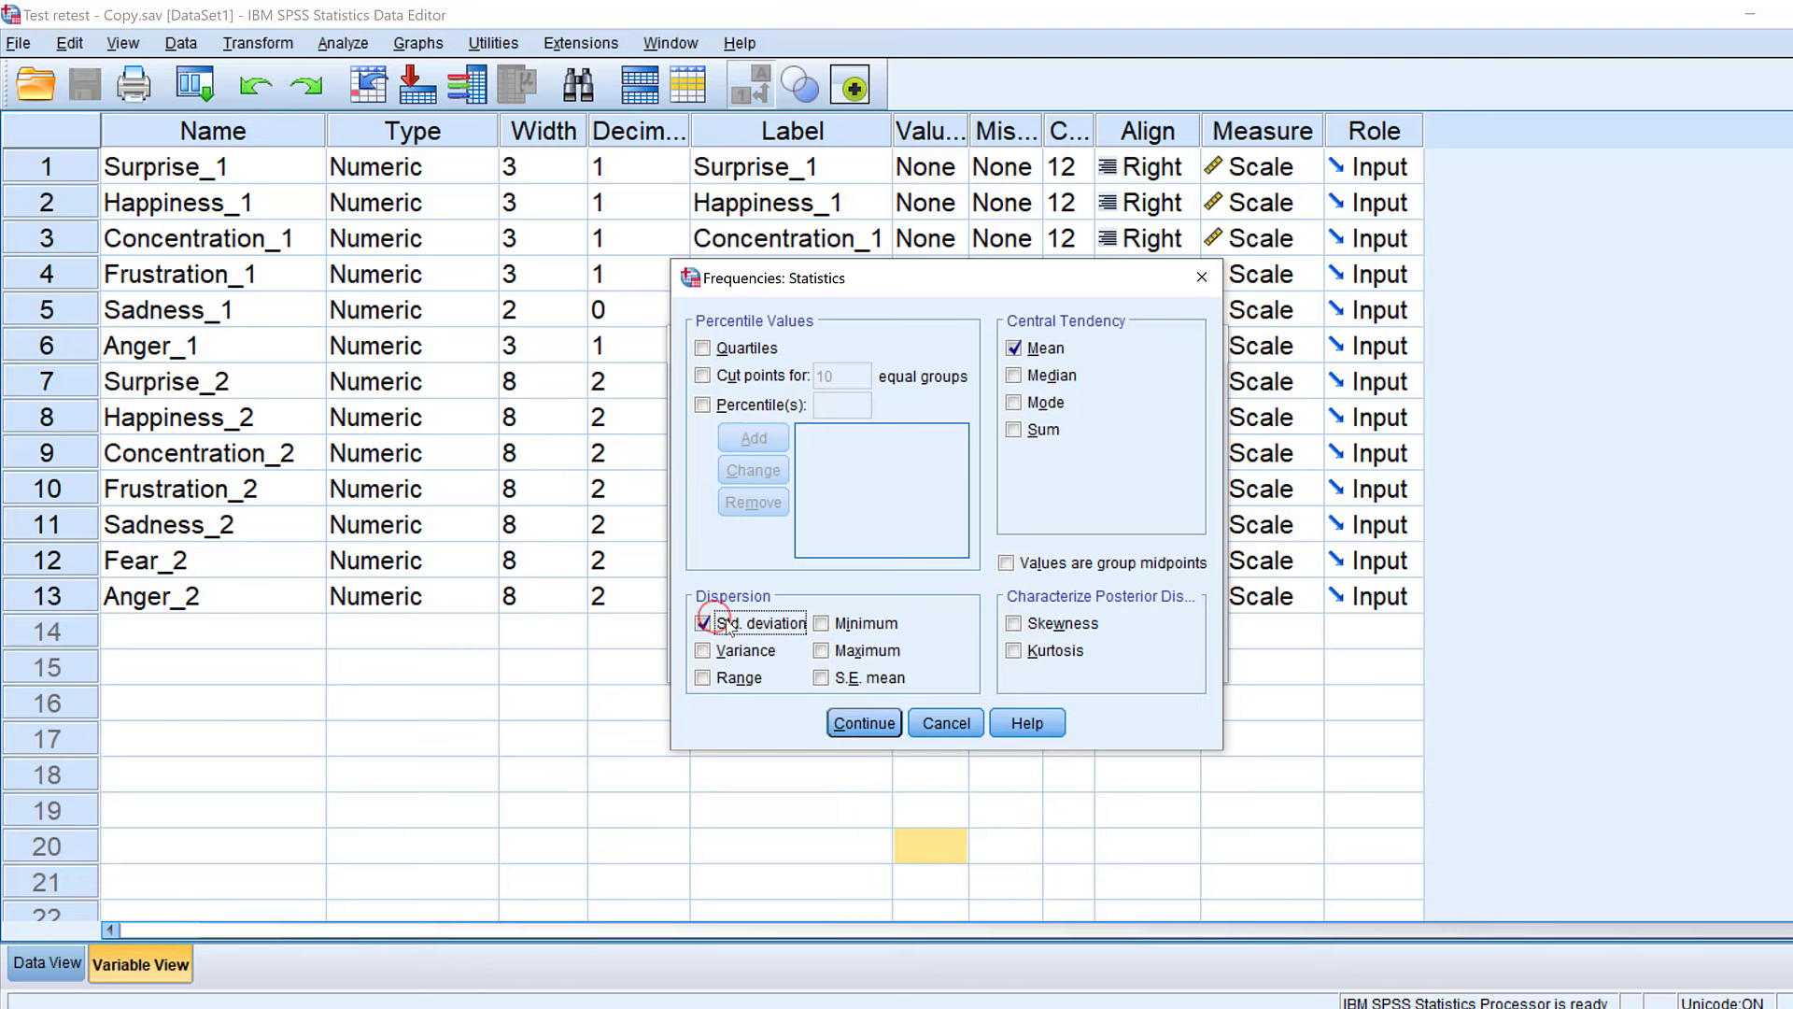
{"action": "left_click", "coordinate": [821, 679]}
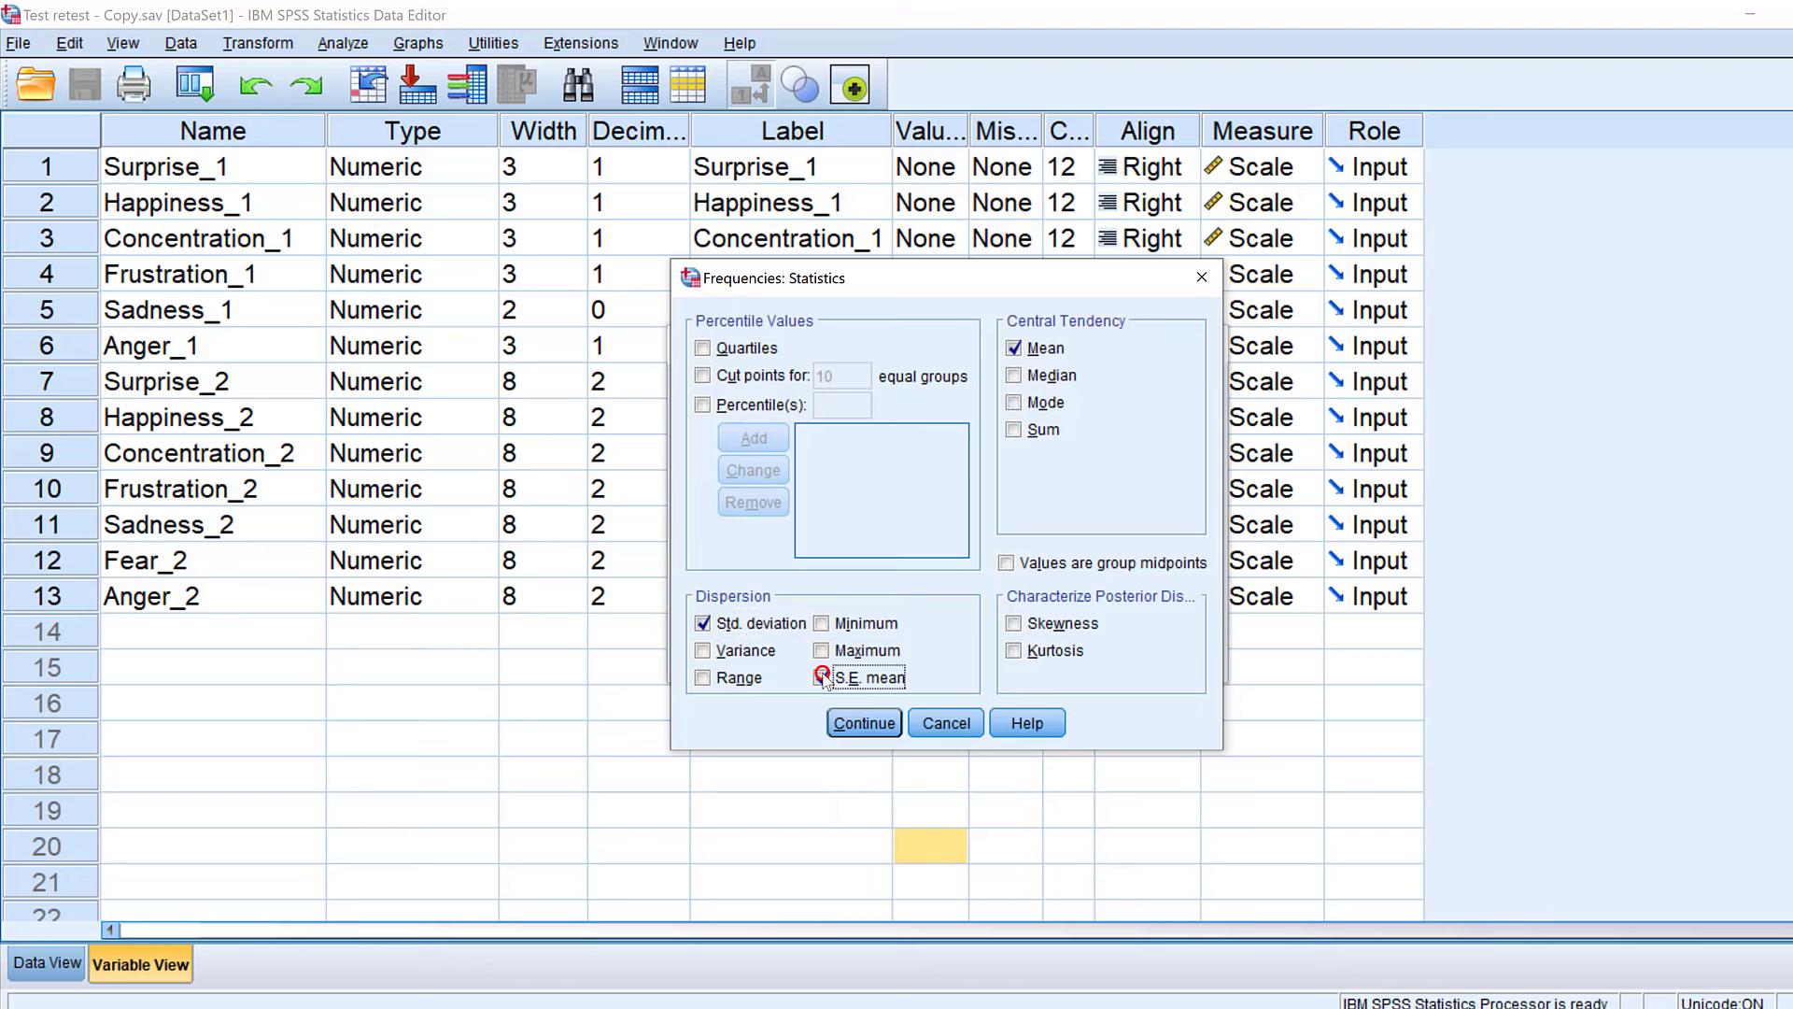
{"action": "left_click", "coordinate": [864, 724]}
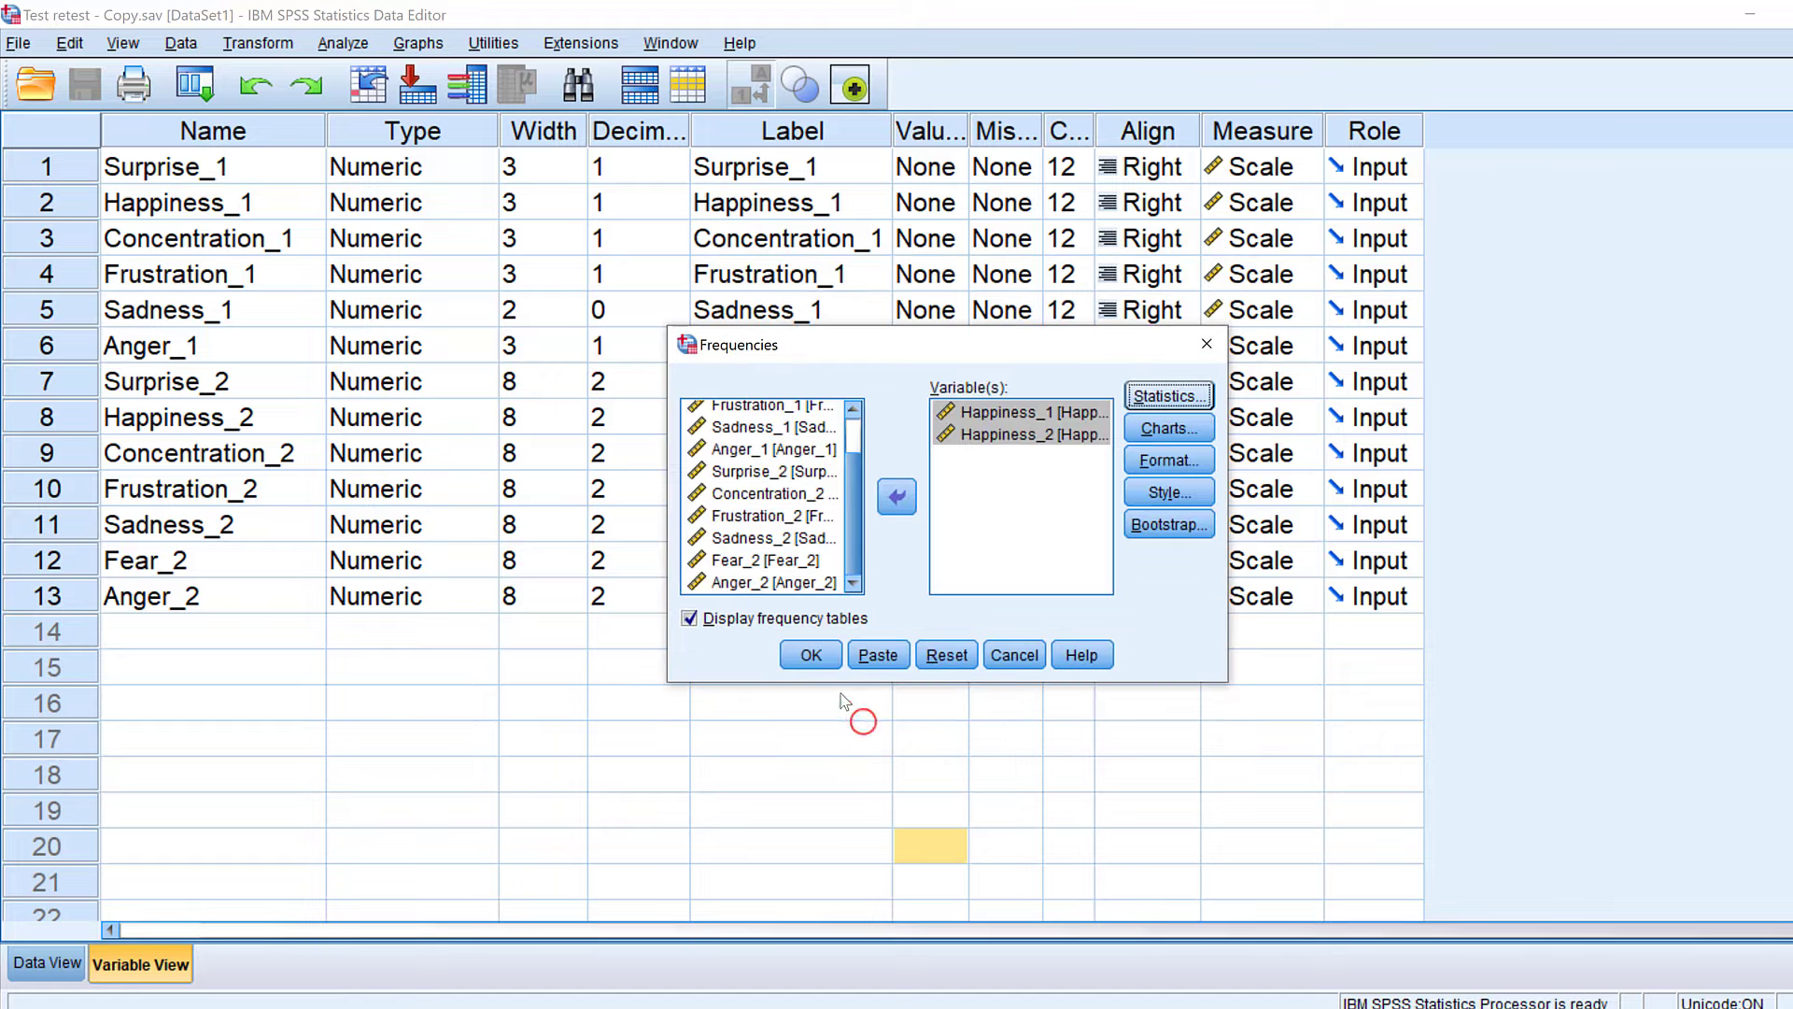
{"action": "left_click", "coordinate": [809, 657]}
- Transpose the Statistics table so Happiness_1 and Happiness_2 become rows
{"action": "scroll", "coordinate": [526, 530], "scroll_direction": "down", "scroll_amount": 3}
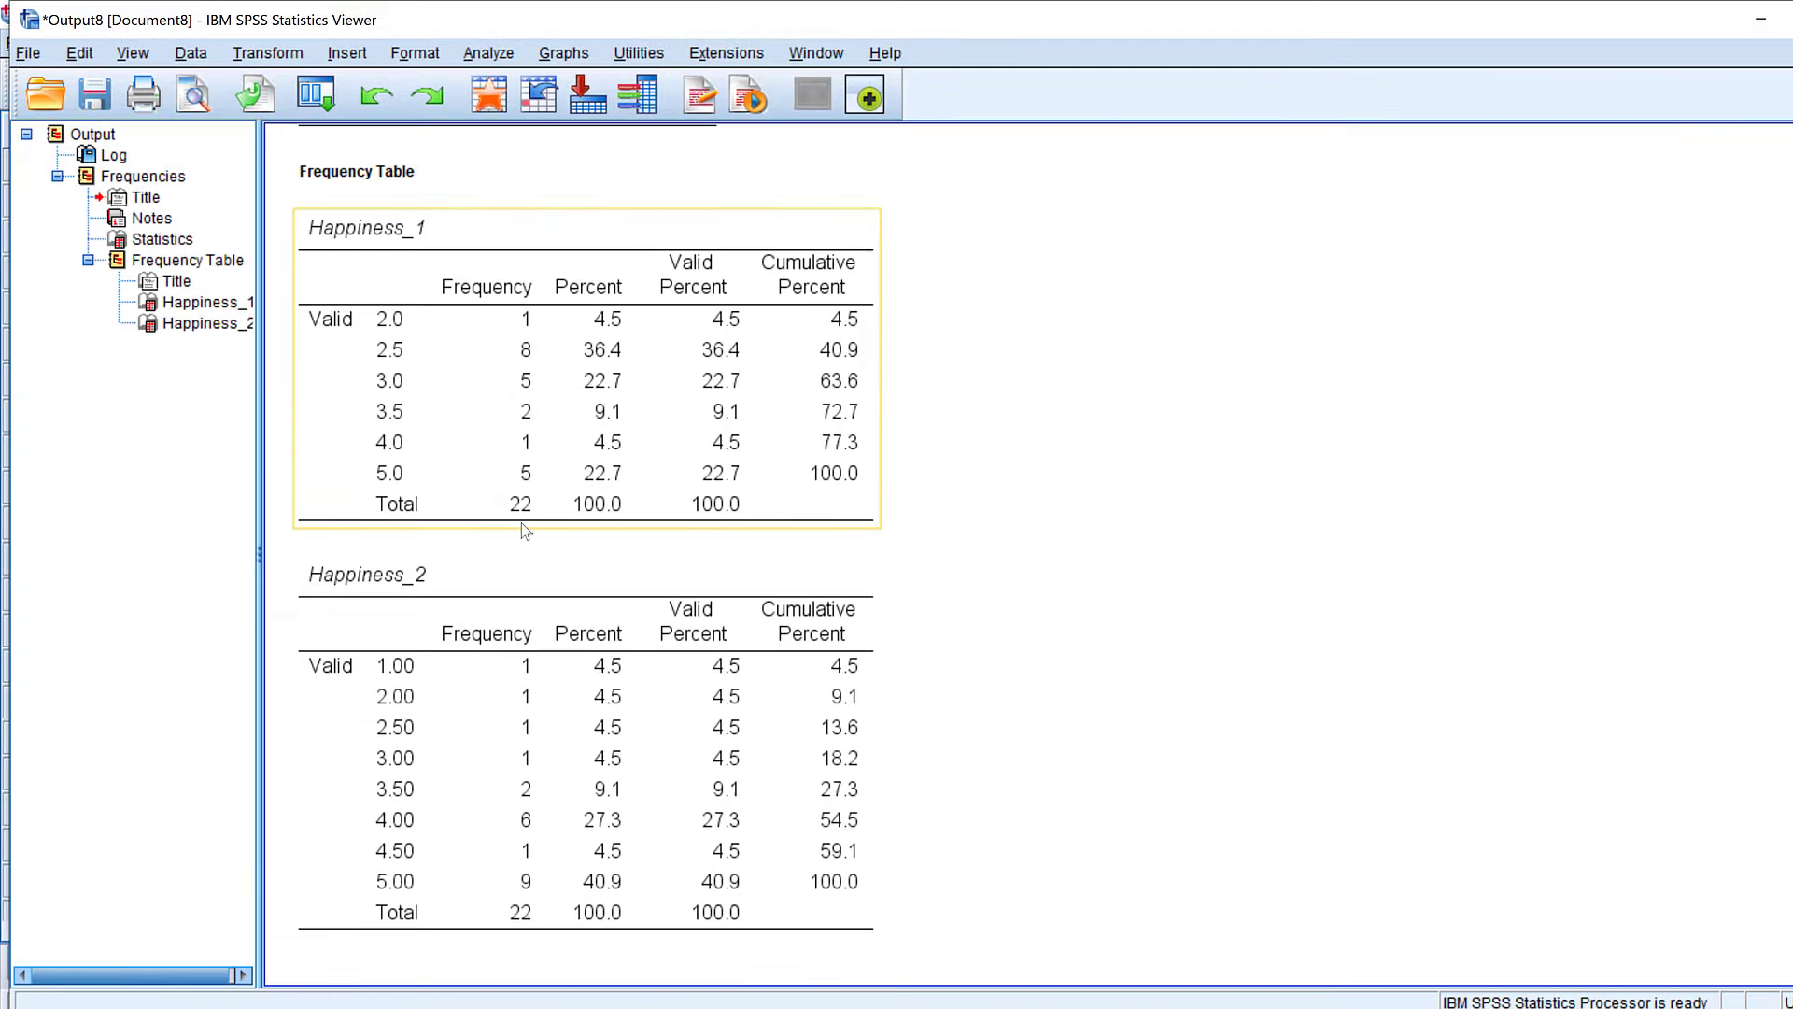
{"action": "scroll", "coordinate": [435, 413], "scroll_direction": "up", "scroll_amount": 3}
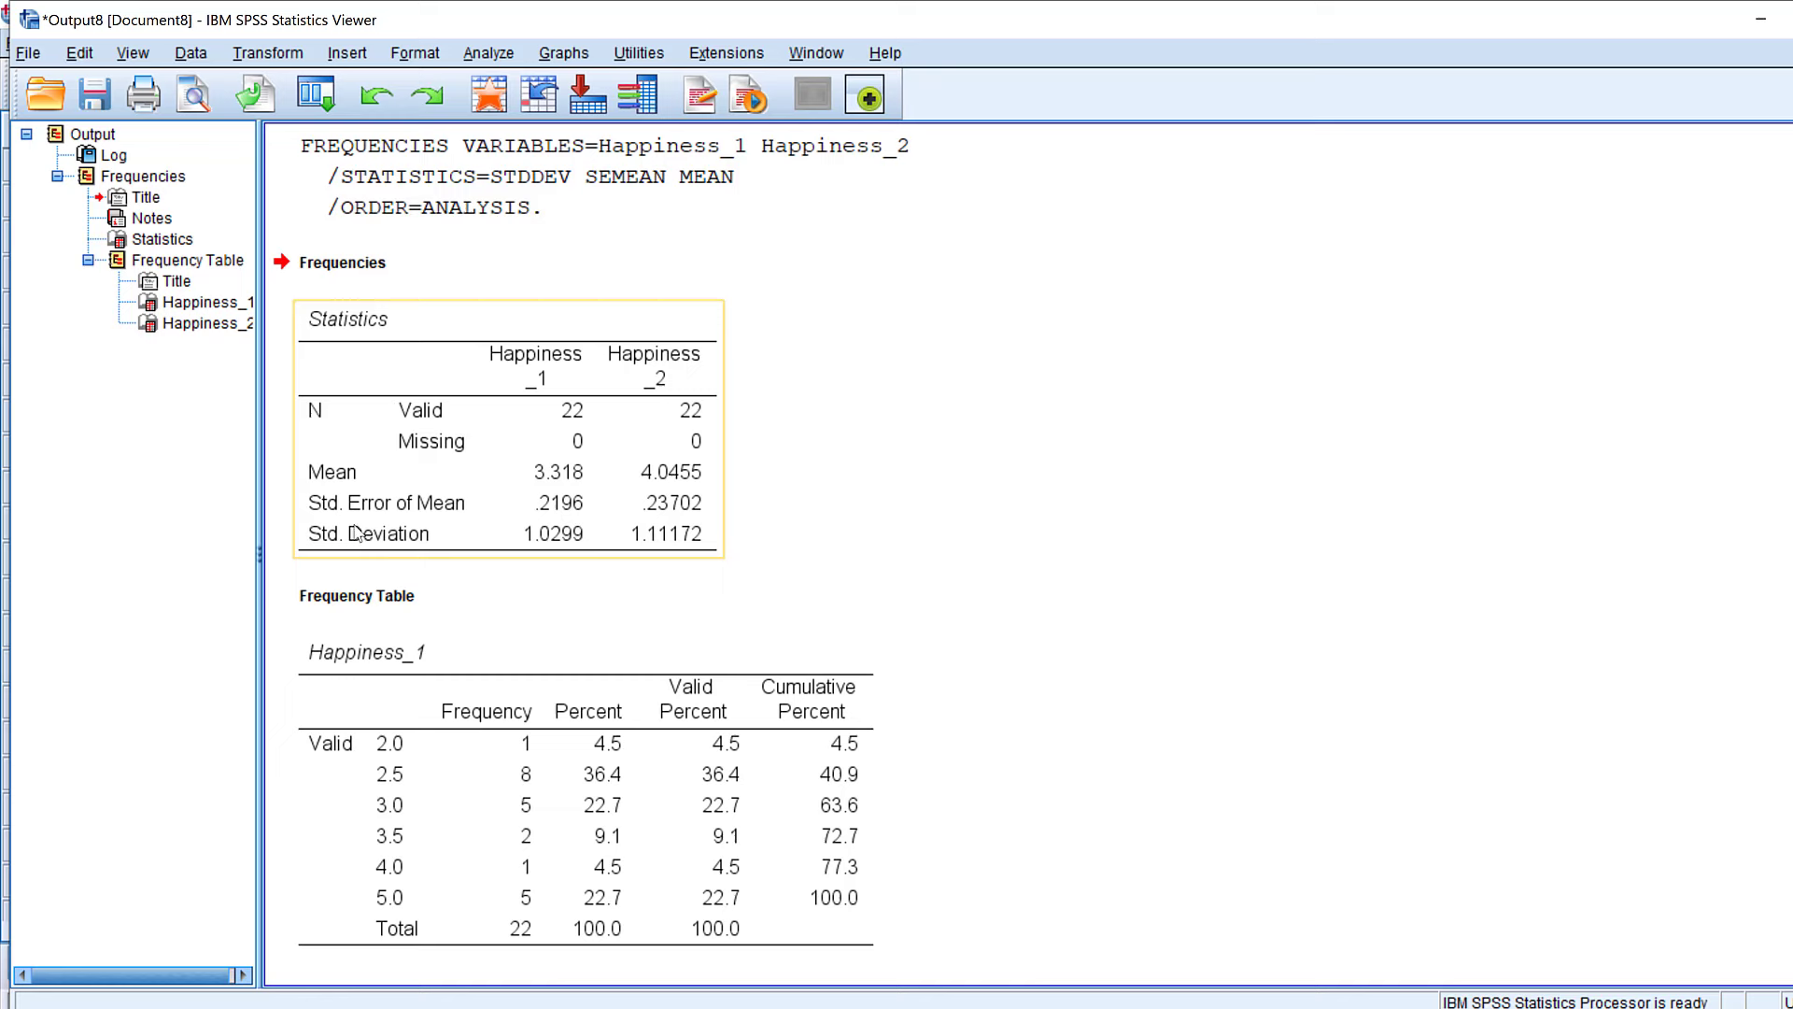
{"action": "left_click", "coordinate": [409, 433]}
{"action": "double_click", "coordinate": [409, 433]}
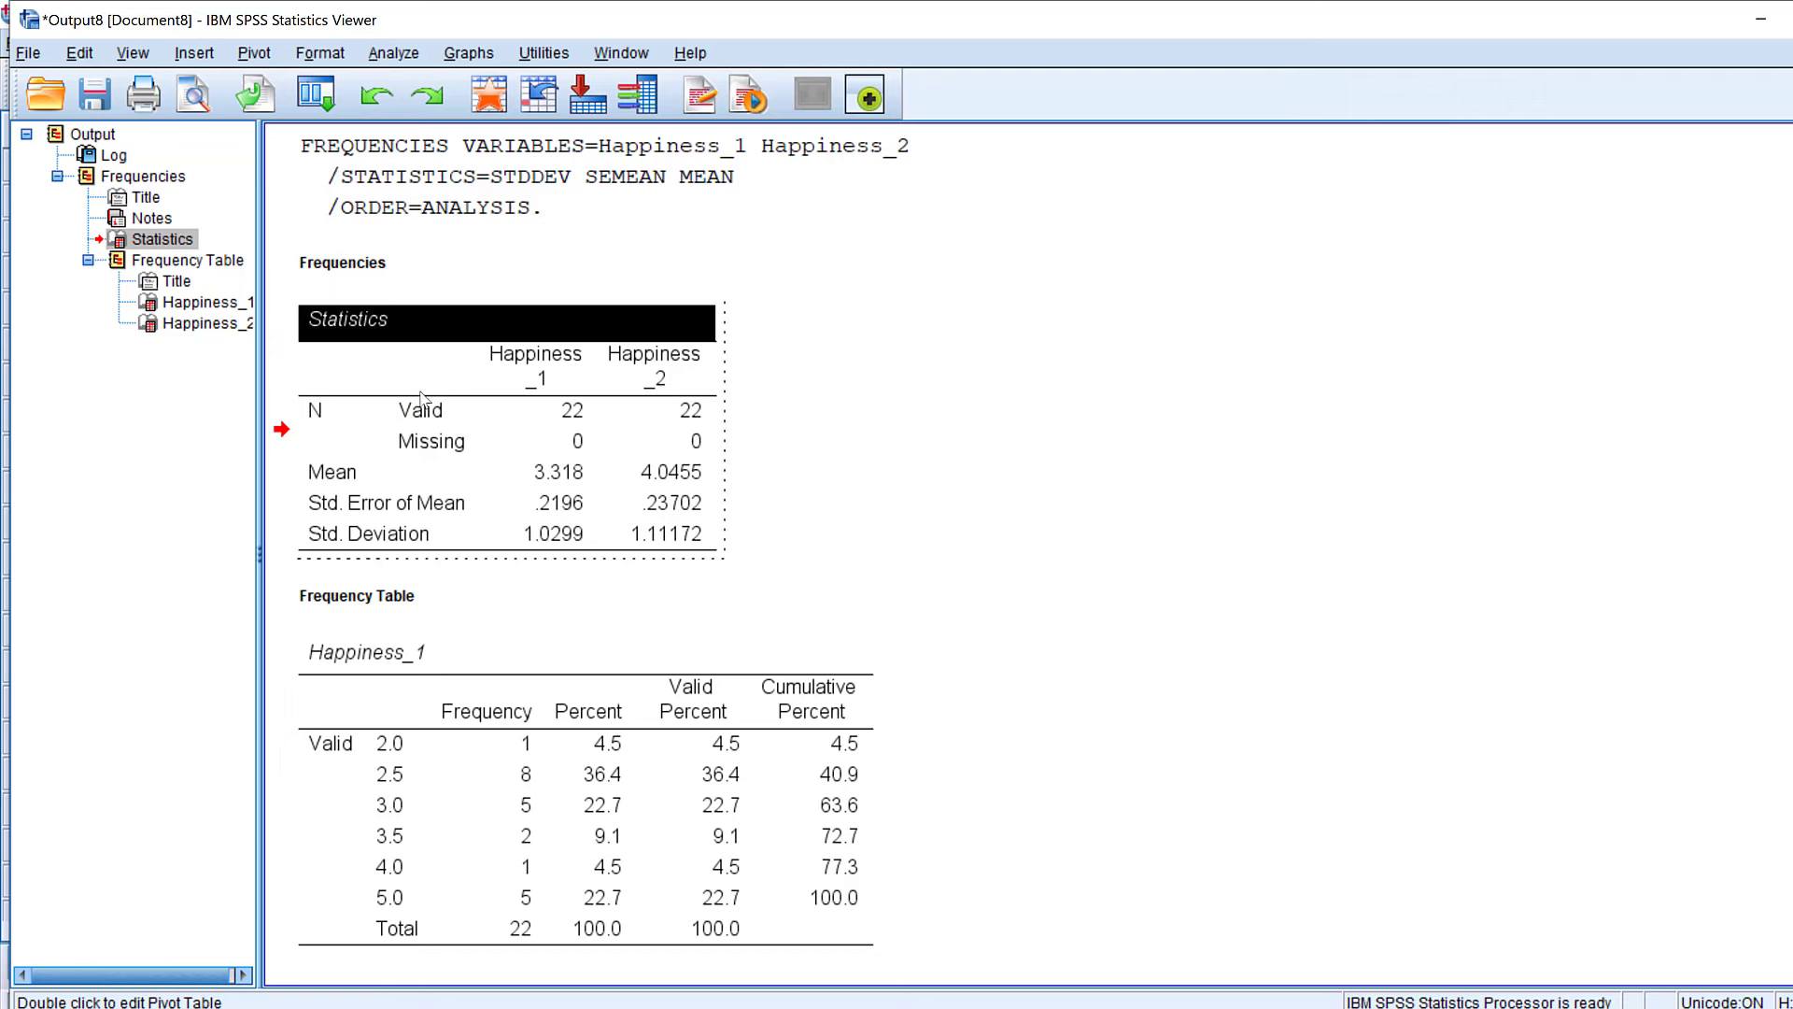
{"action": "left_click", "coordinate": [245, 52]}
{"action": "left_click", "coordinate": [277, 113]}
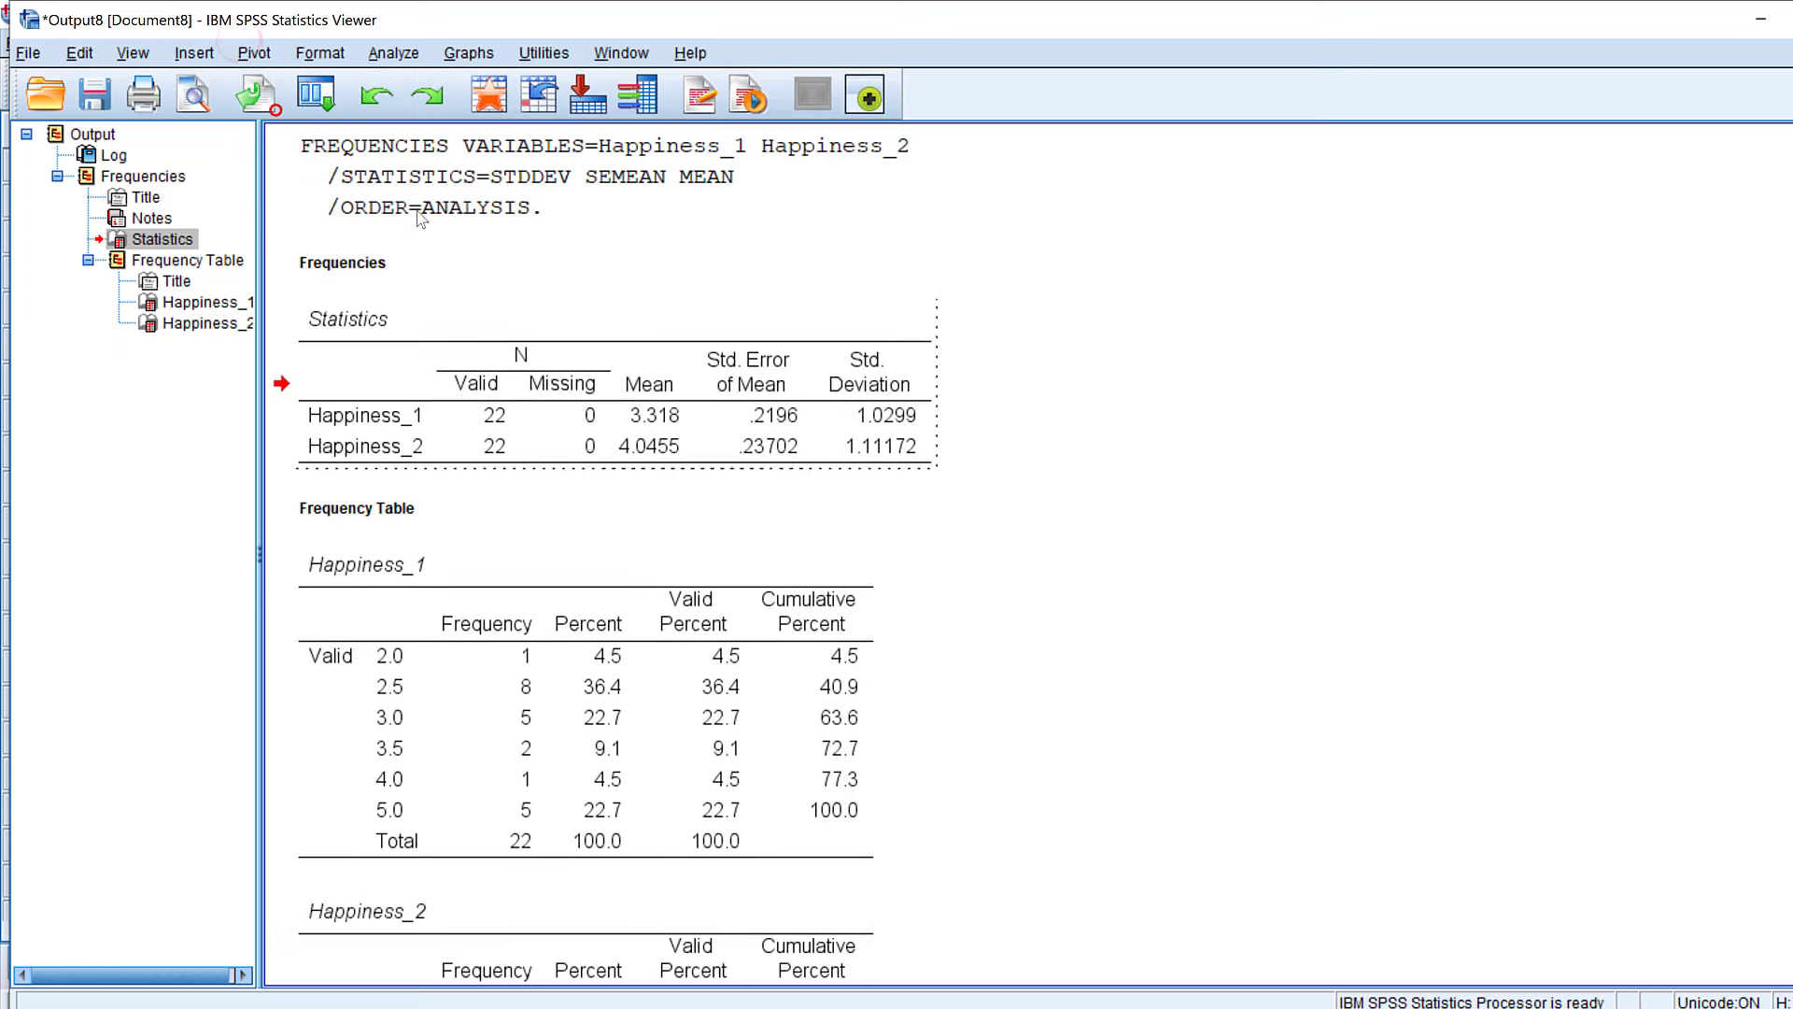
{"action": "left_click", "coordinate": [1030, 362]}
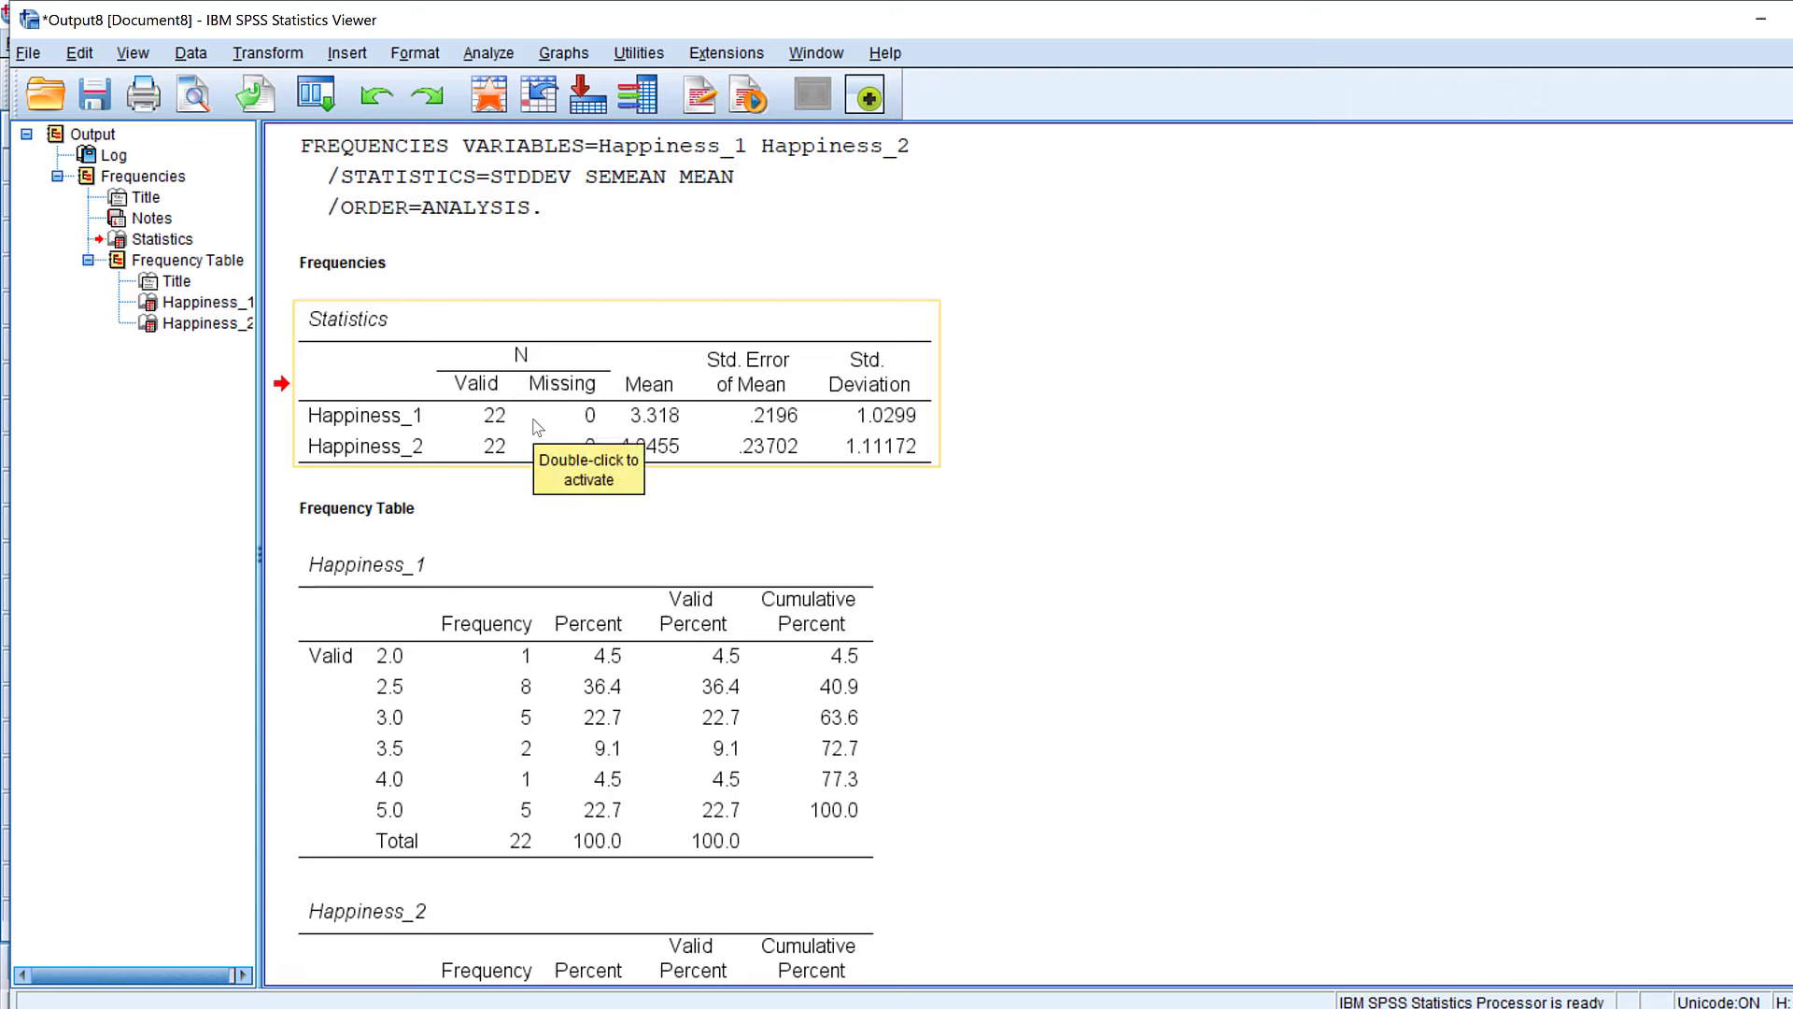
- Swap the Anger items for Happiness_1 and Happiness_2 and relabel the scale H
{"action": "left_click", "coordinate": [487, 55]}
{"action": "mouse_move", "coordinate": [523, 325]}
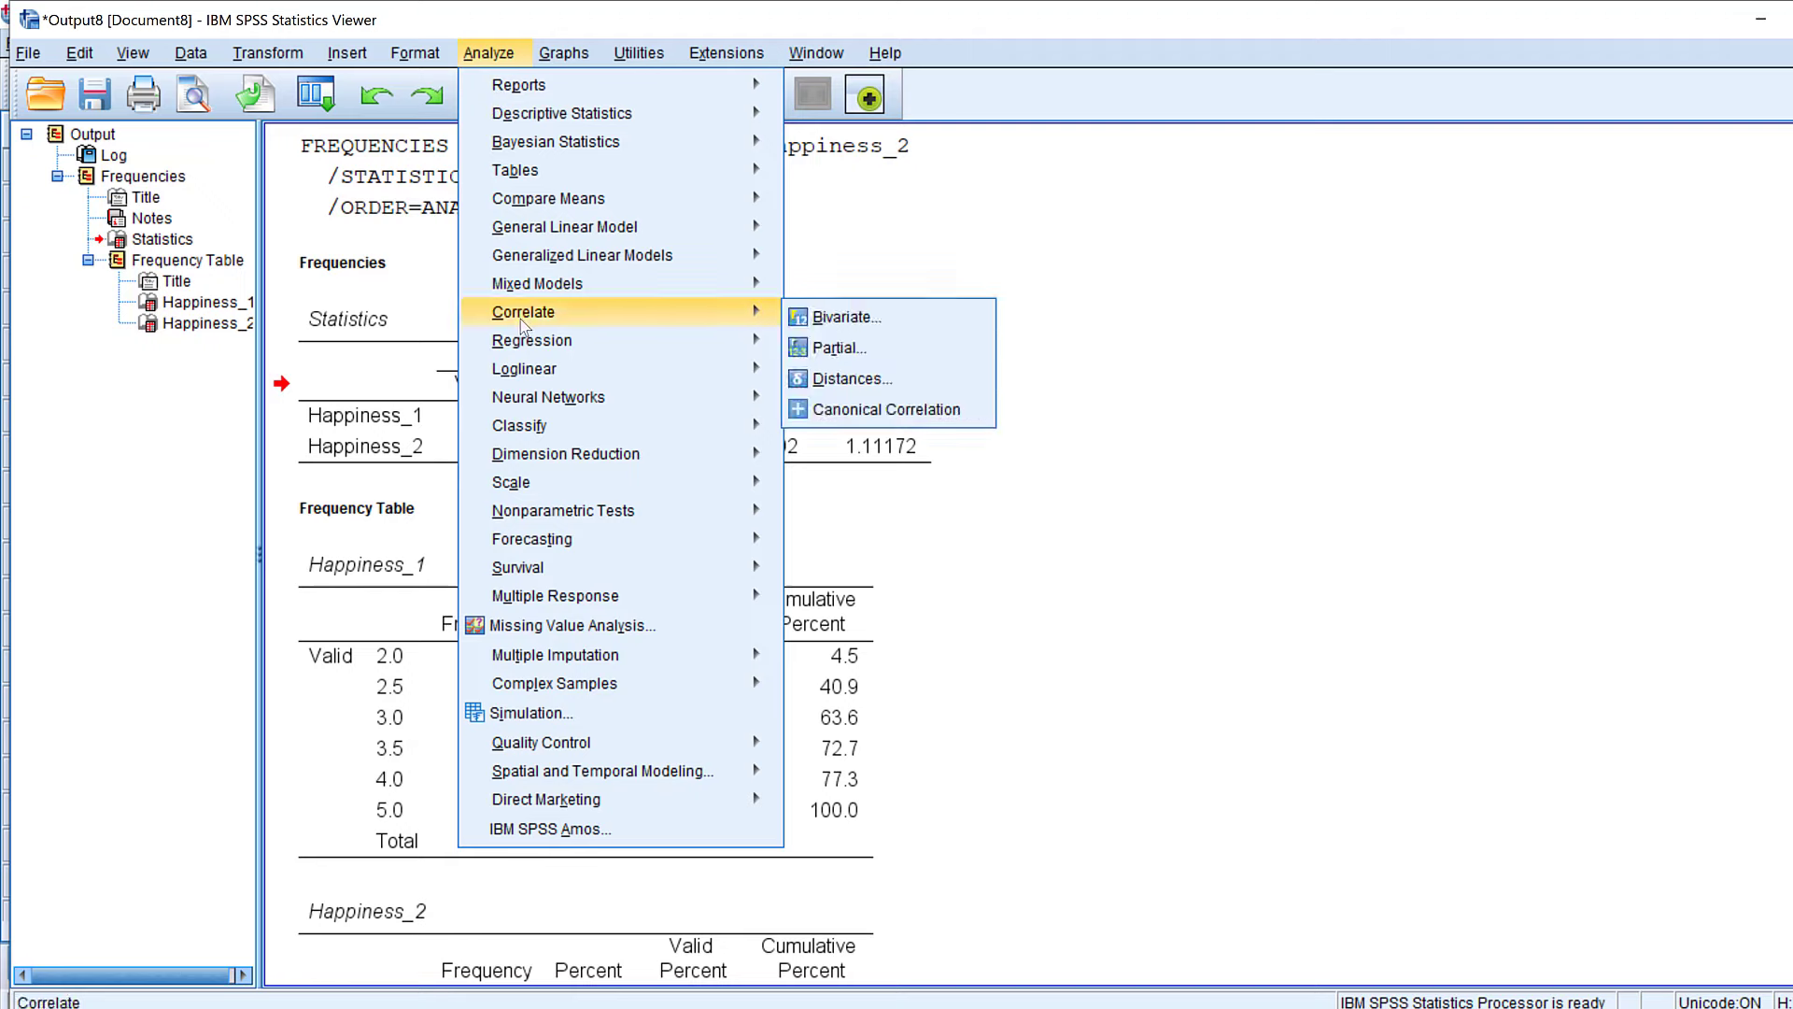
{"action": "mouse_move", "coordinate": [551, 486]}
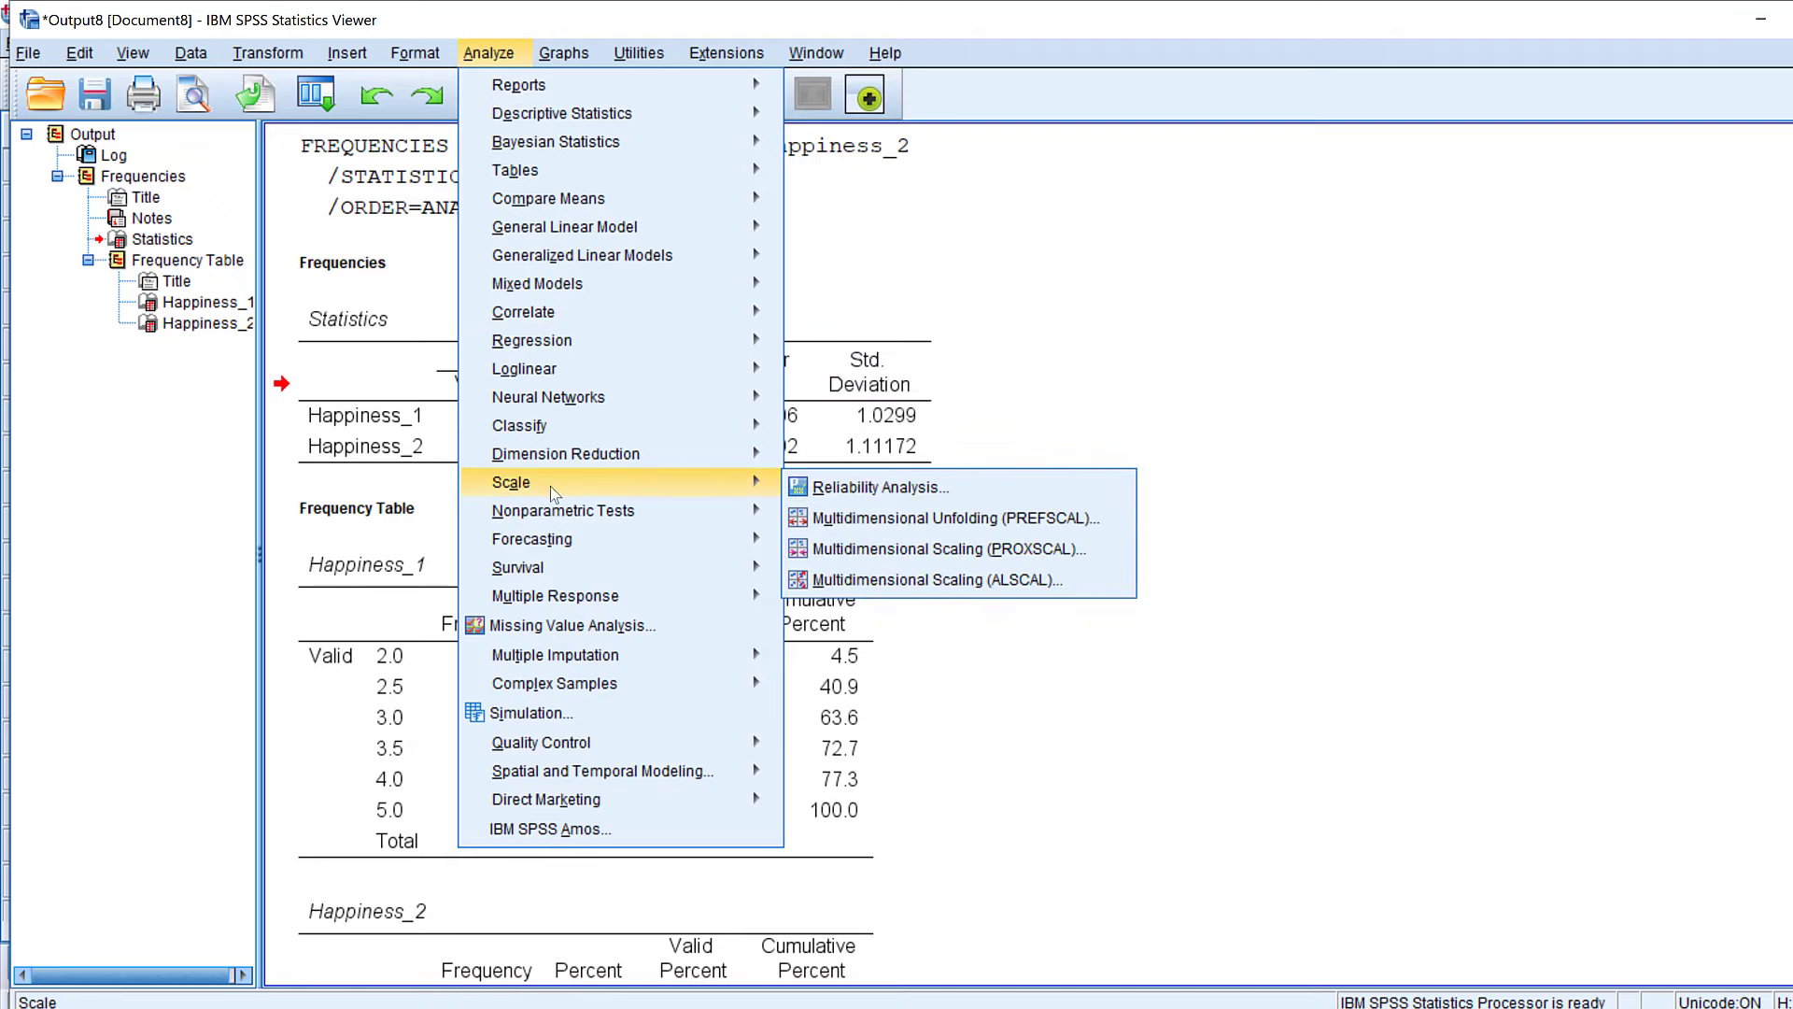
{"action": "left_click", "coordinate": [838, 488]}
{"action": "left_click", "coordinate": [967, 348]}
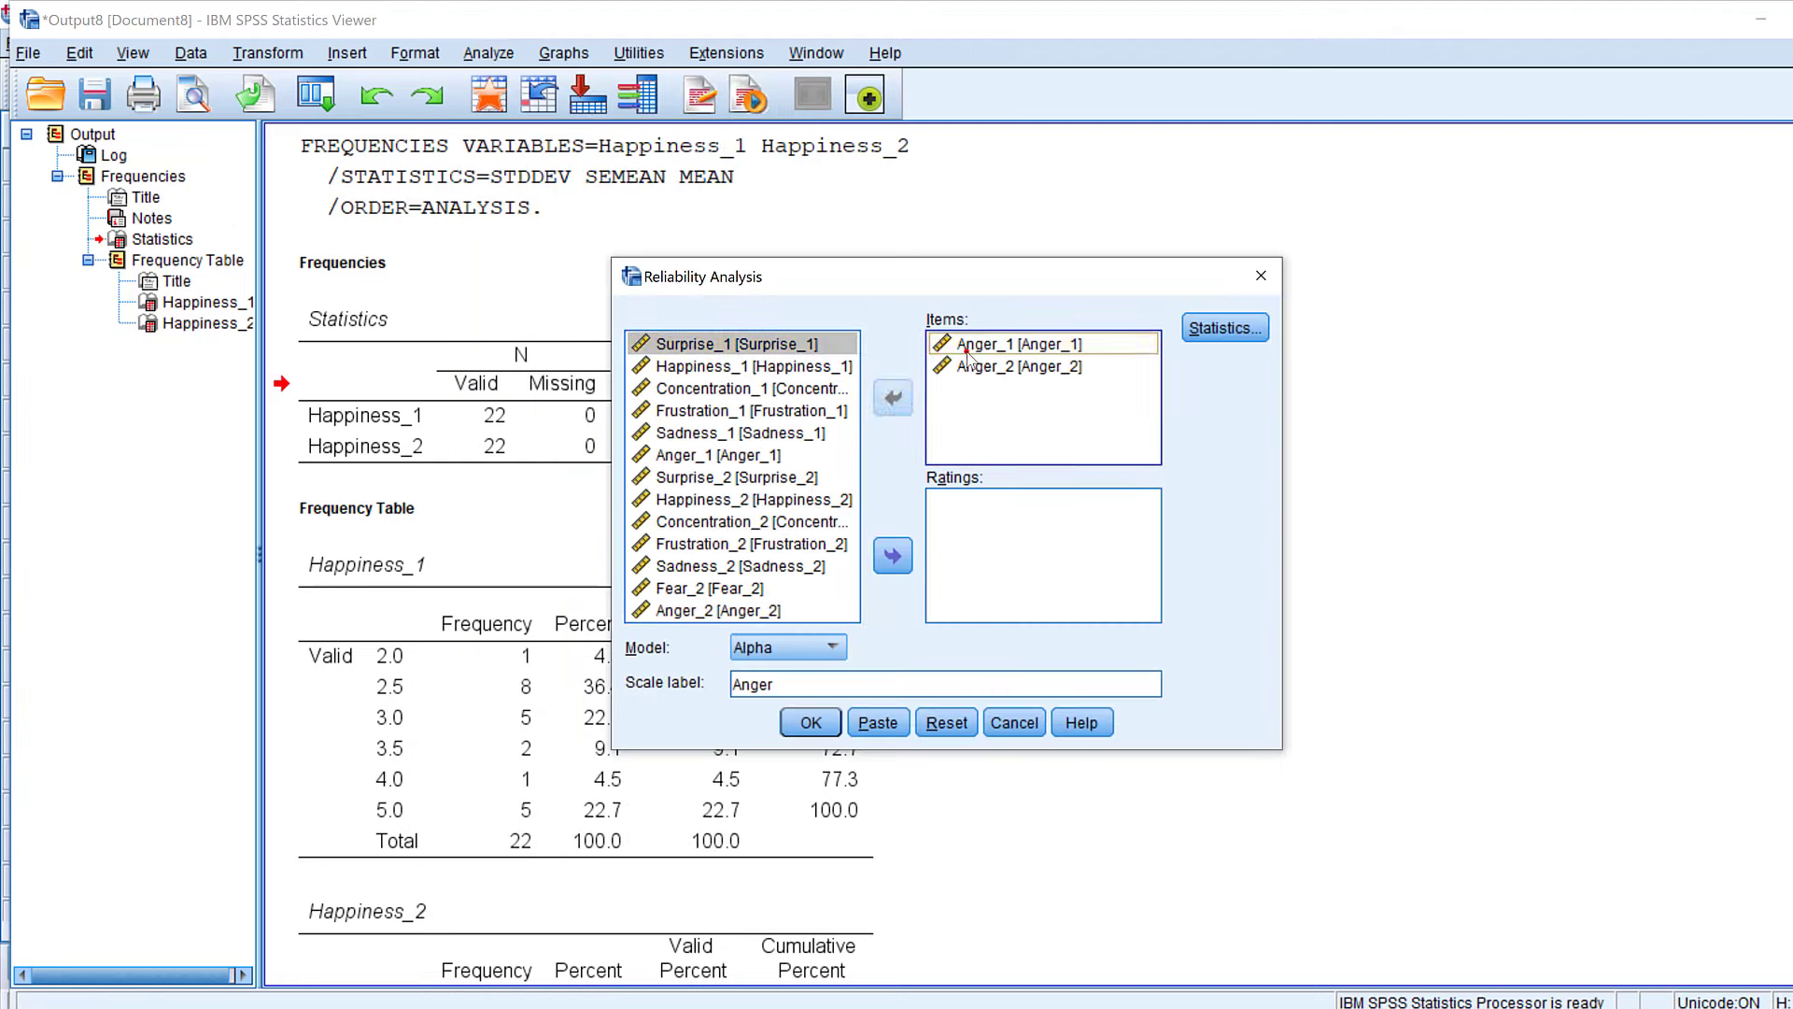
{"action": "left_click", "coordinate": [989, 367], "text": "shift"}
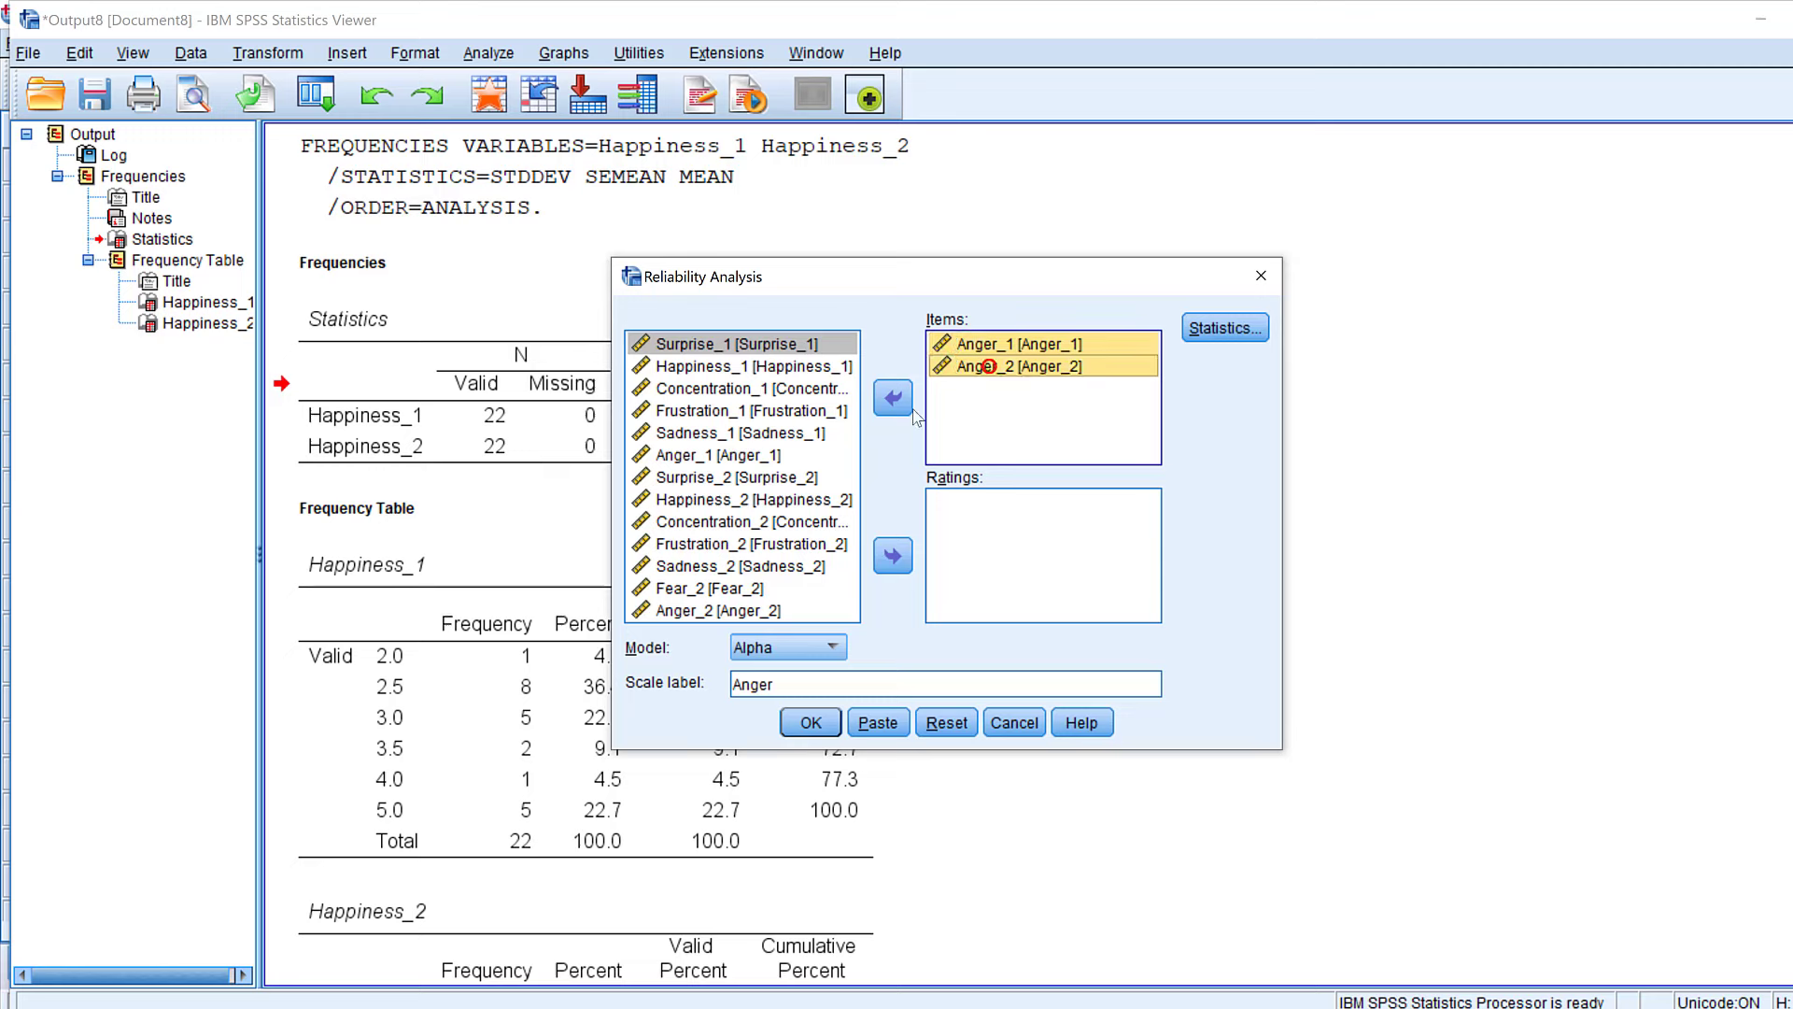
{"action": "left_click", "coordinate": [898, 408]}
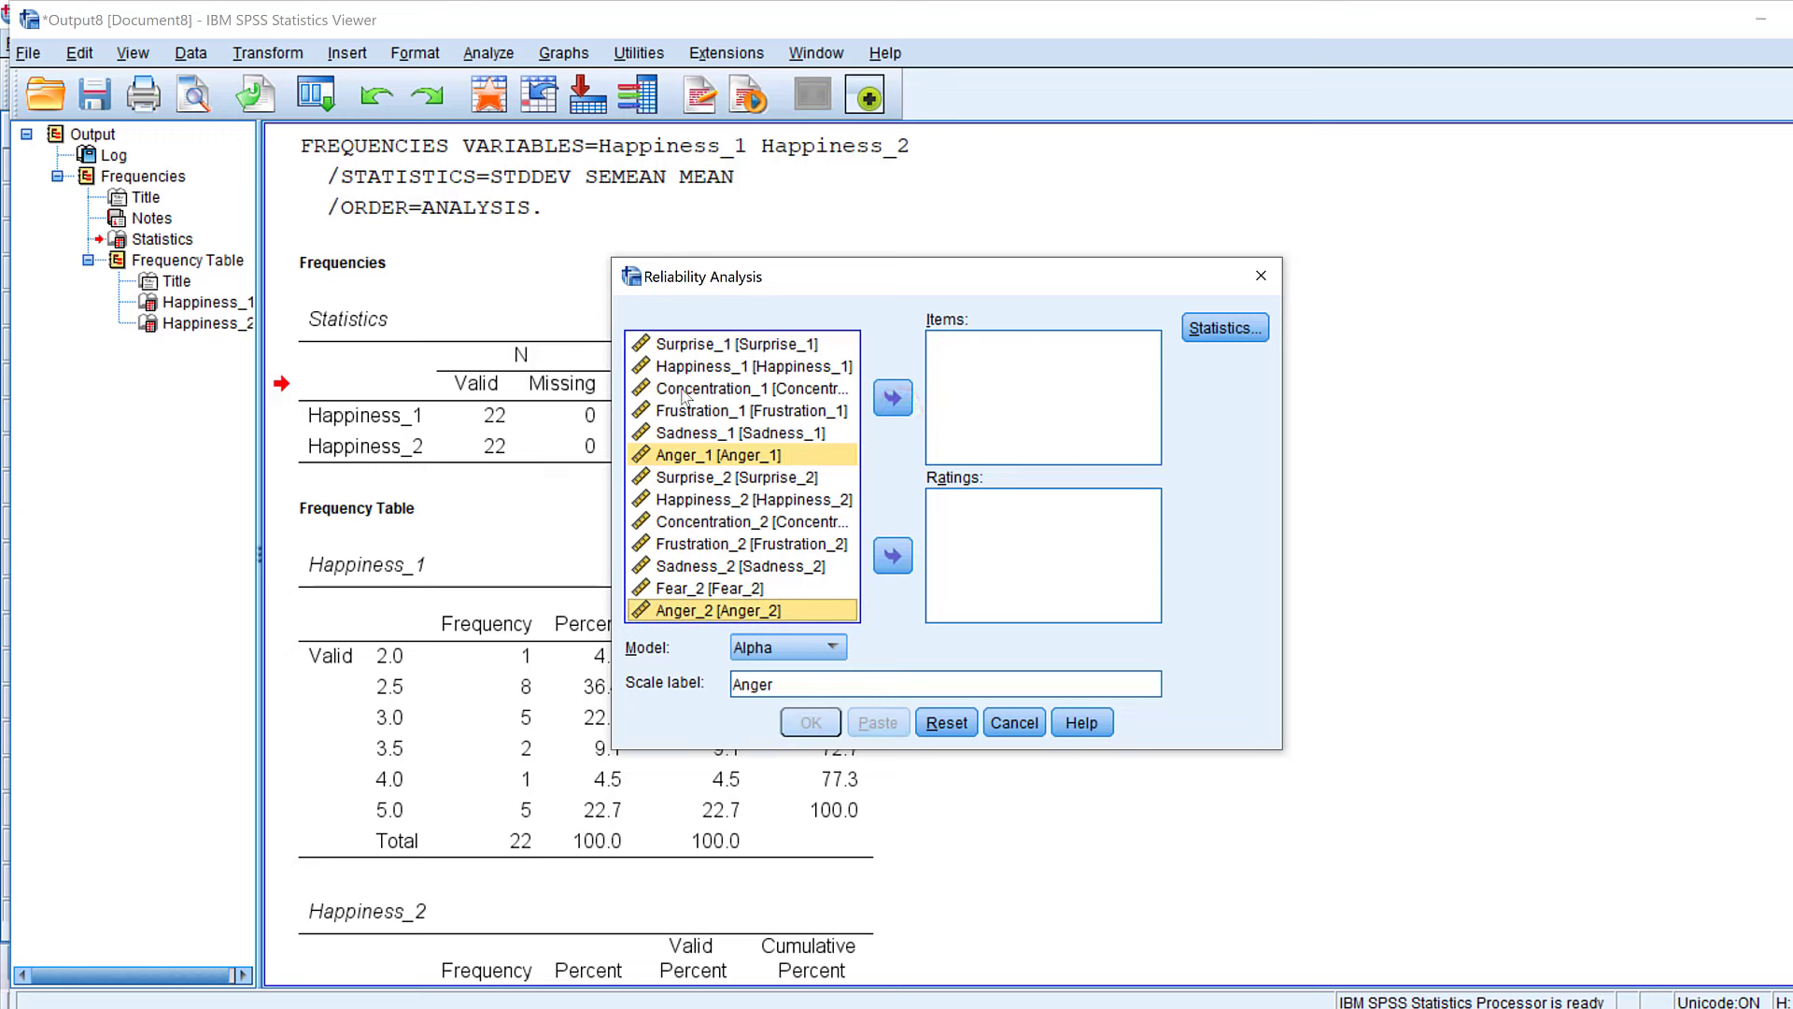
{"action": "left_click", "coordinate": [686, 369]}
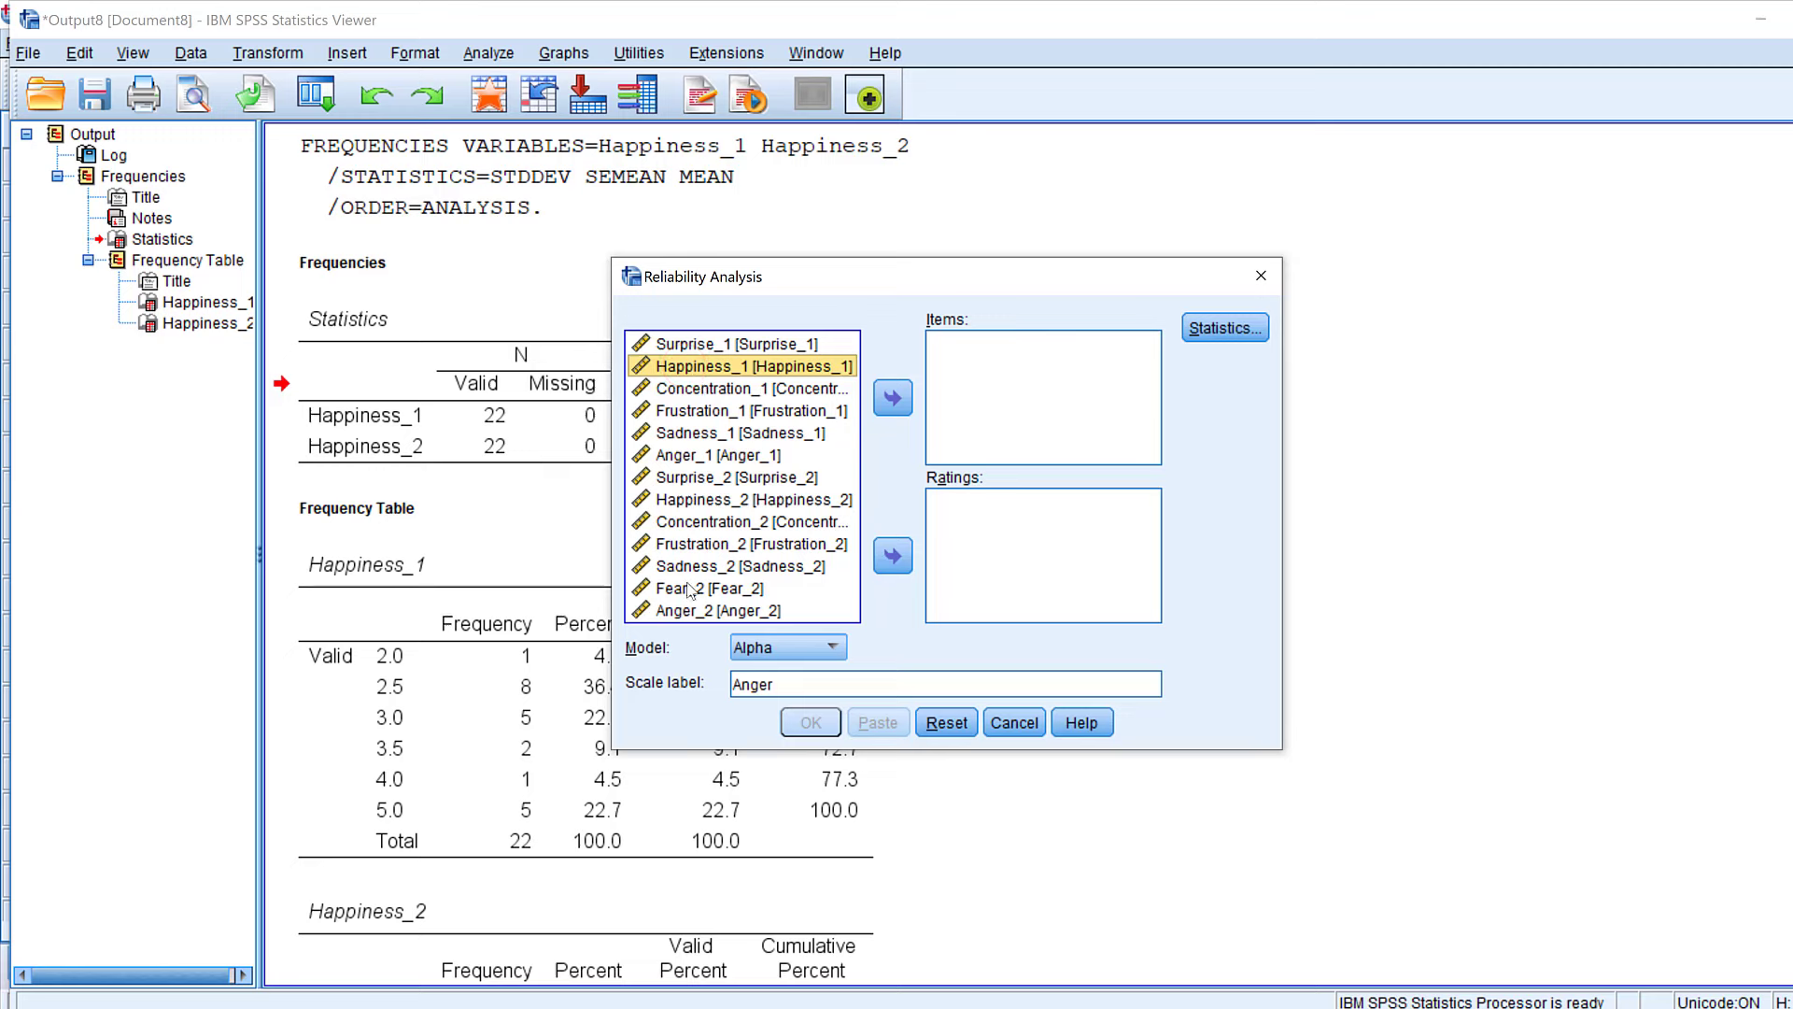
{"action": "left_click", "coordinate": [700, 500], "text": "ctrl"}
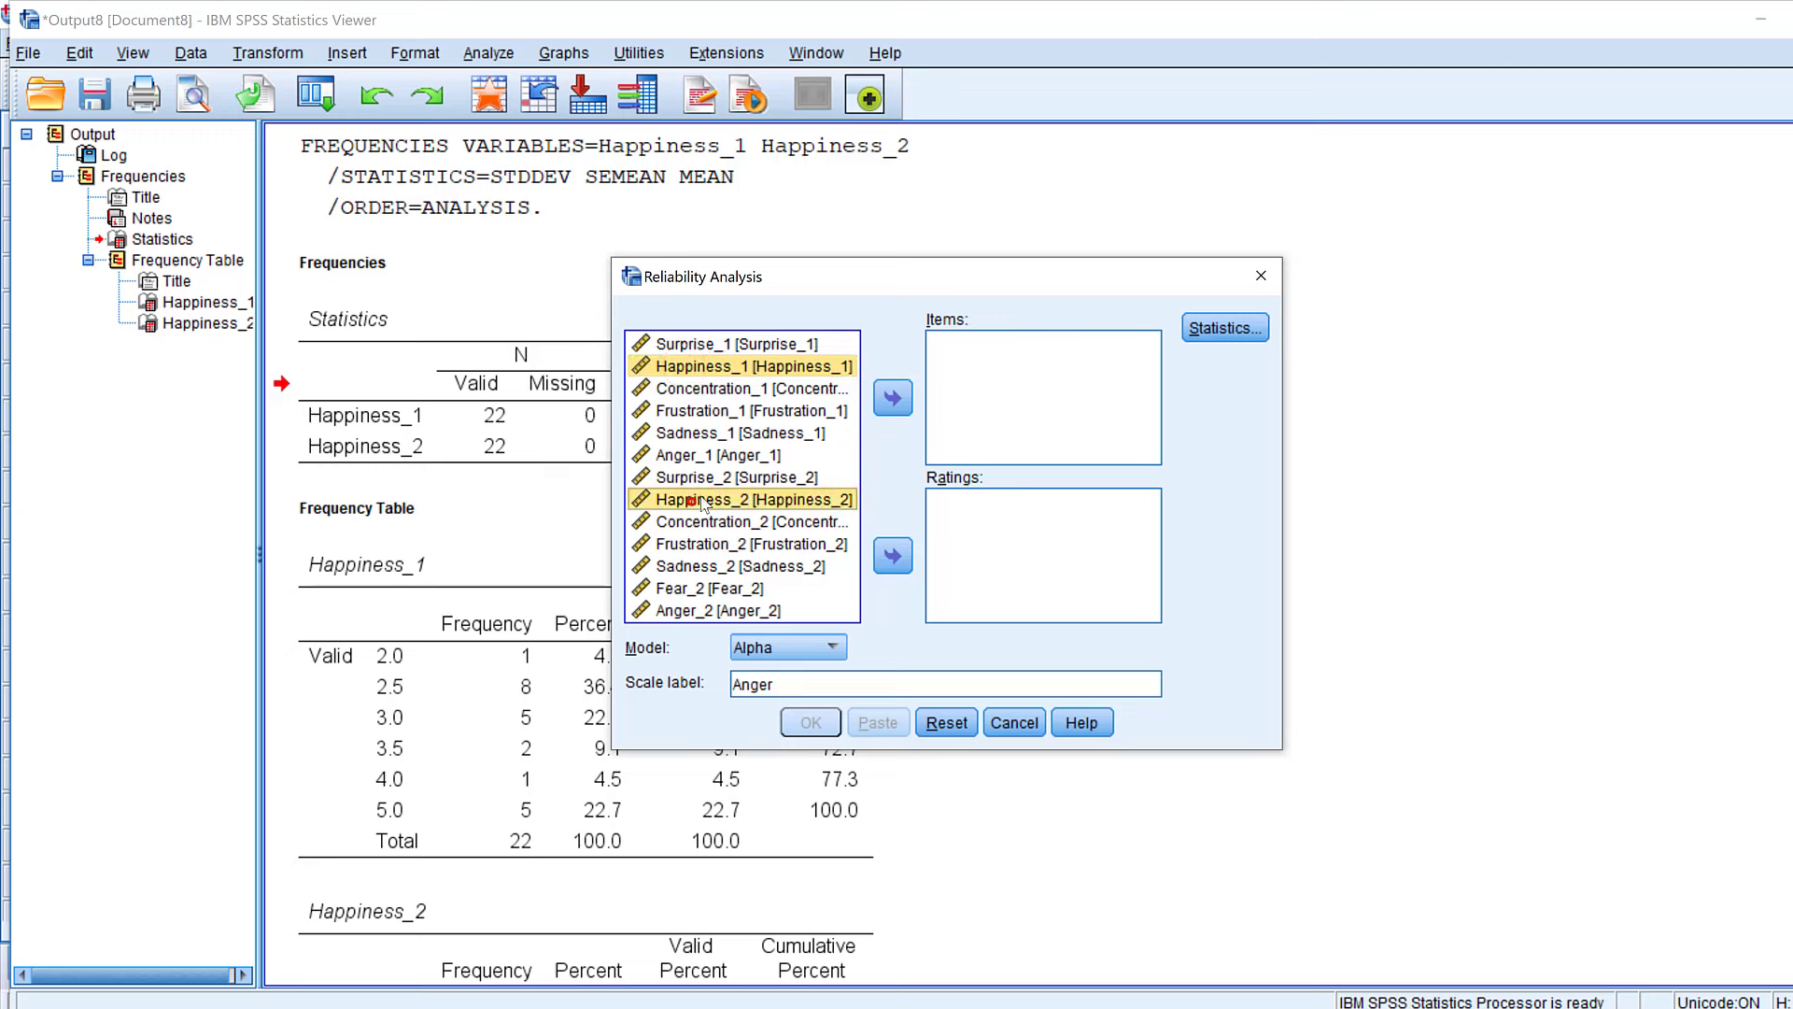
{"action": "left_click", "coordinate": [888, 400]}
{"action": "left_click_drag", "start_coordinate": [791, 694], "coordinate": [675, 676]}
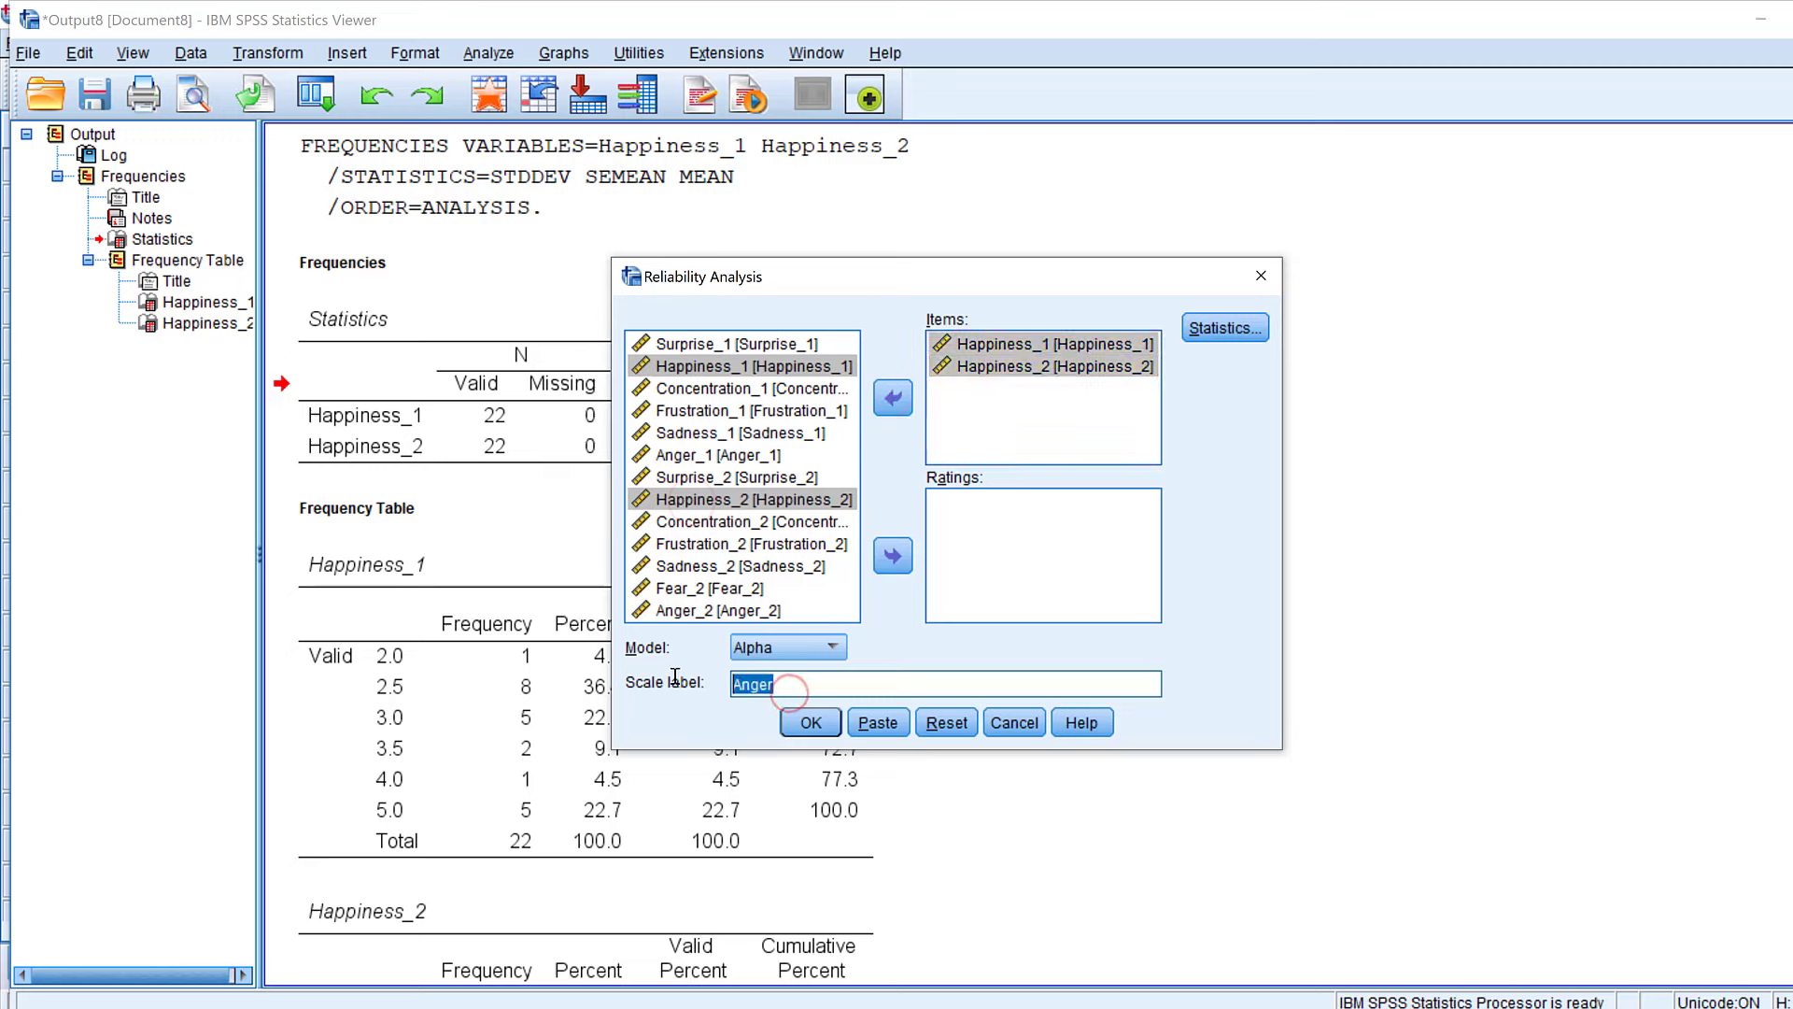
{"action": "type", "text": "H"}
- Request a two-way random, absolute-agreement ICC and run the scale H analysis
{"action": "left_click", "coordinate": [1223, 328]}
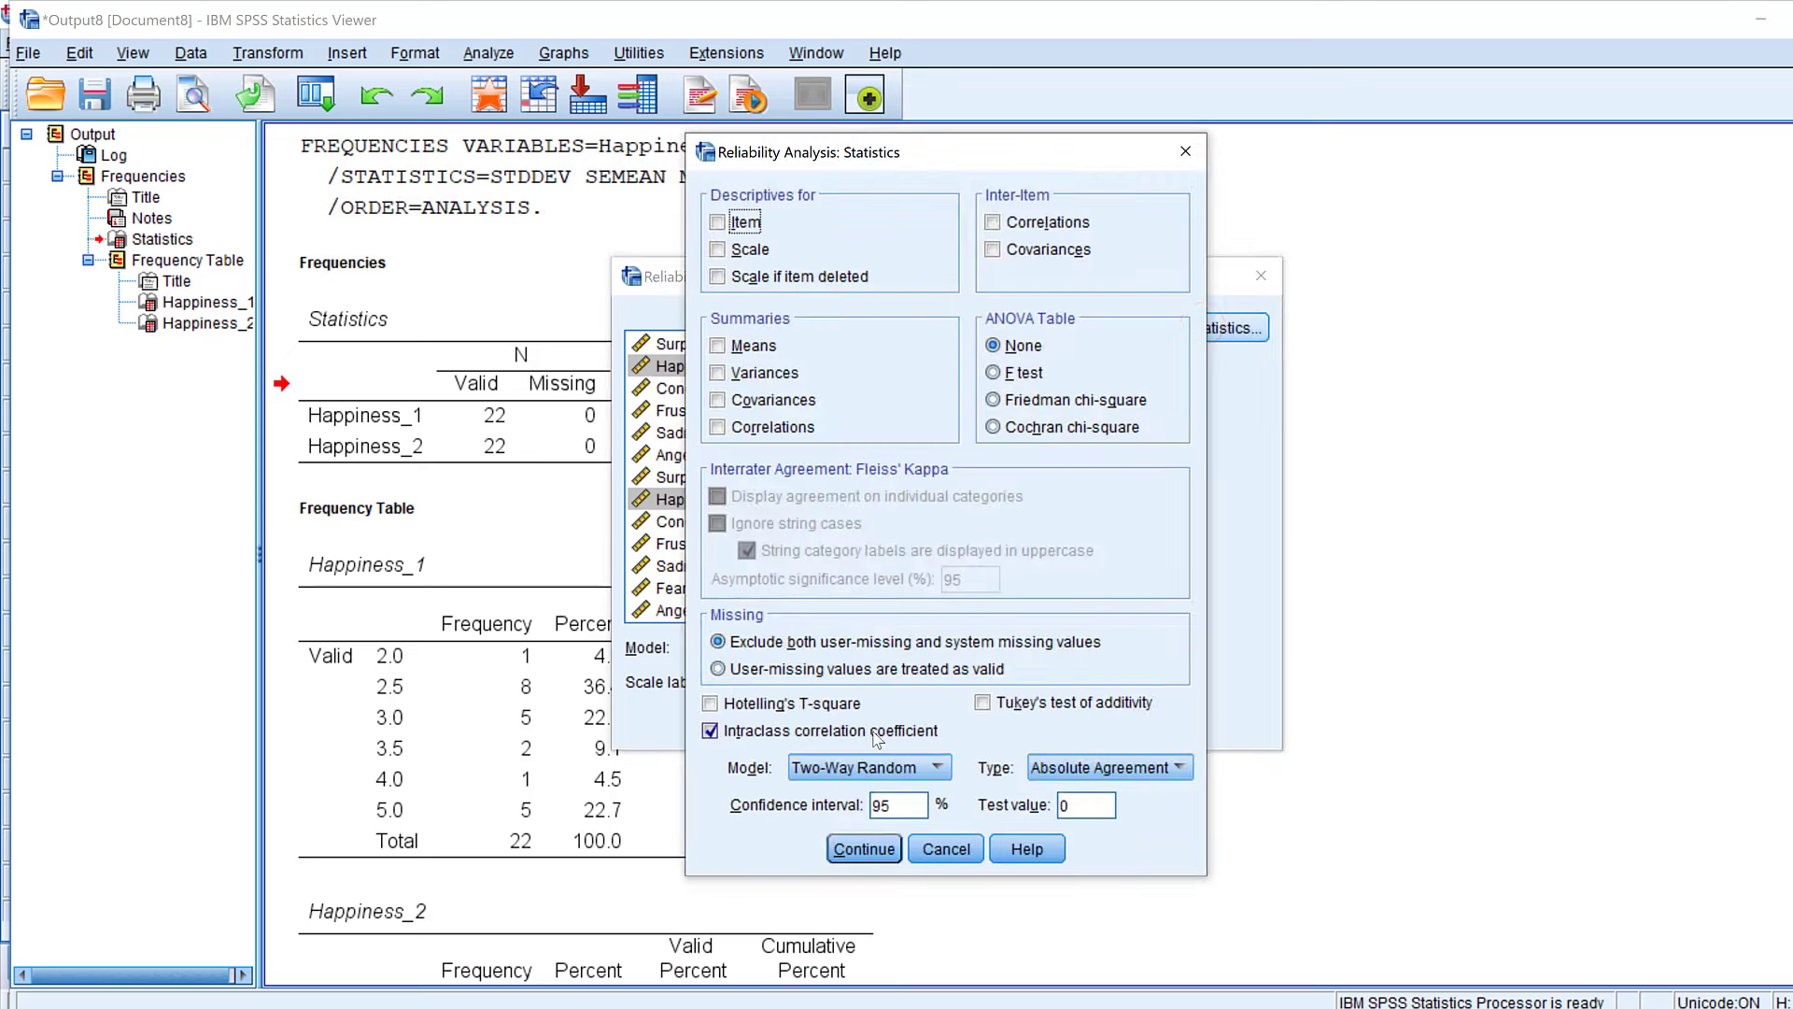
{"action": "left_click", "coordinate": [805, 736]}
{"action": "left_click", "coordinate": [802, 732]}
{"action": "left_click", "coordinate": [886, 770]}
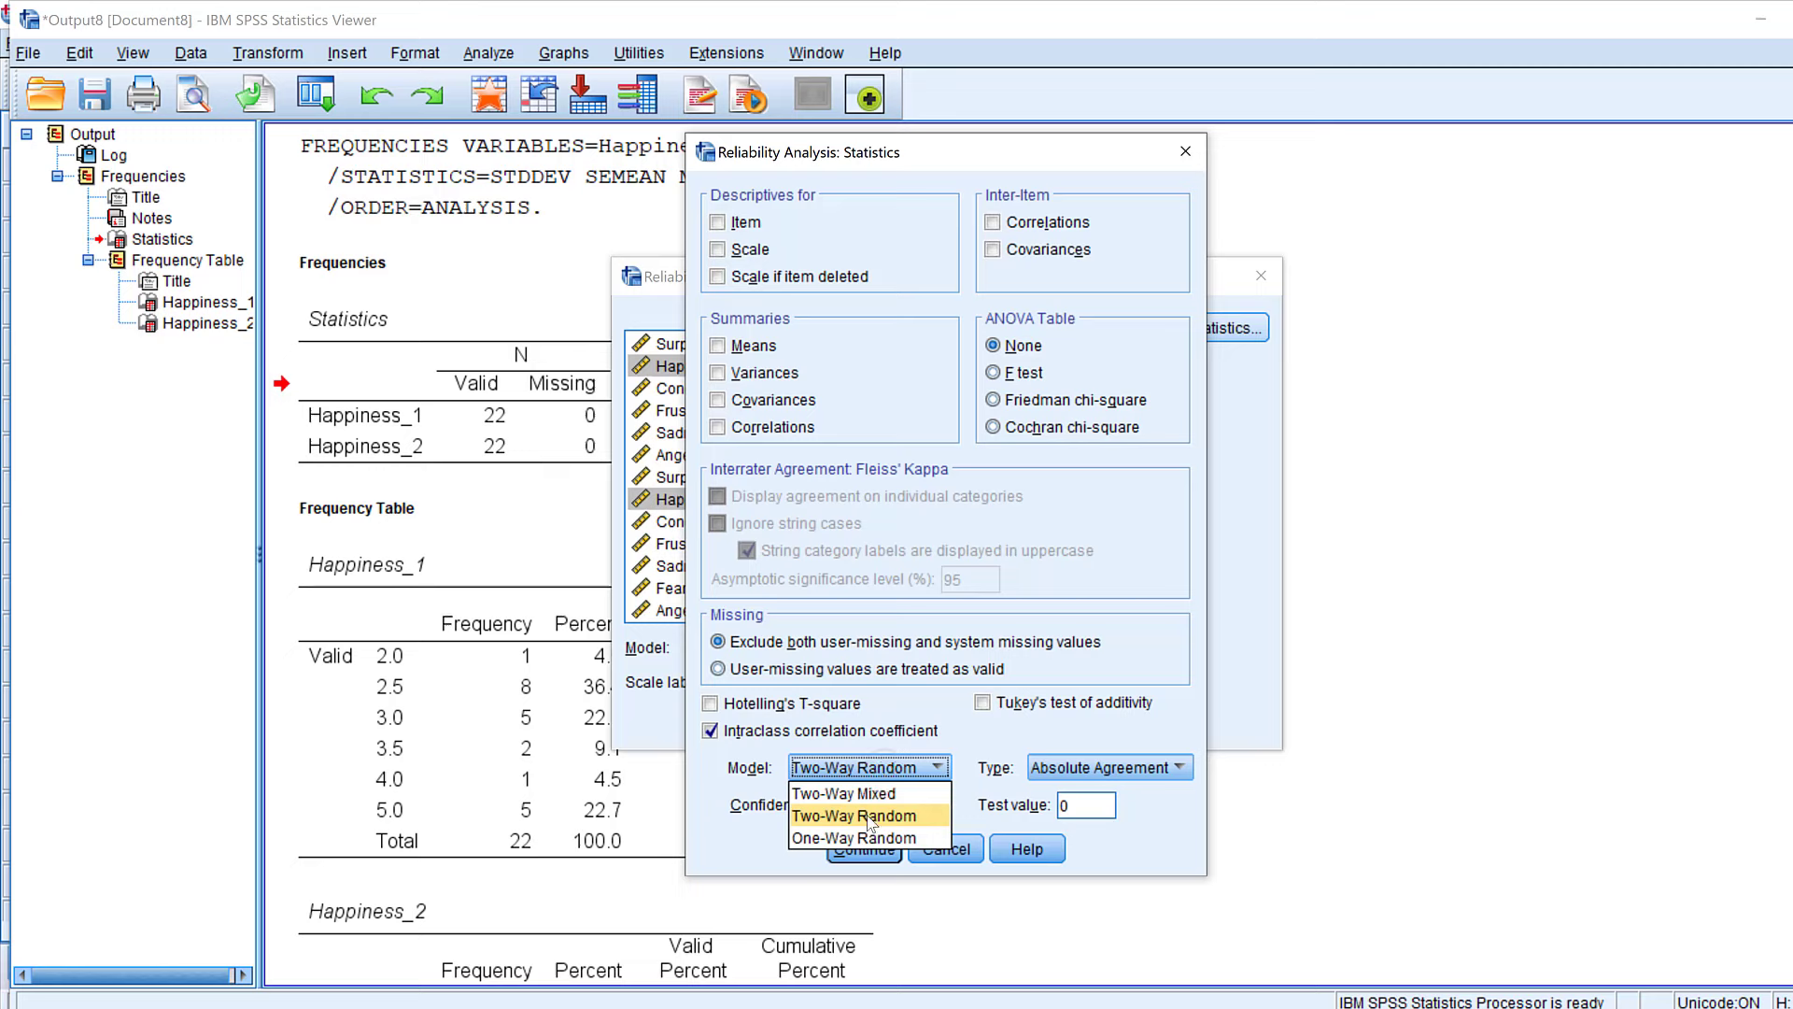
{"action": "left_click", "coordinate": [869, 817]}
{"action": "left_click", "coordinate": [1128, 768]}
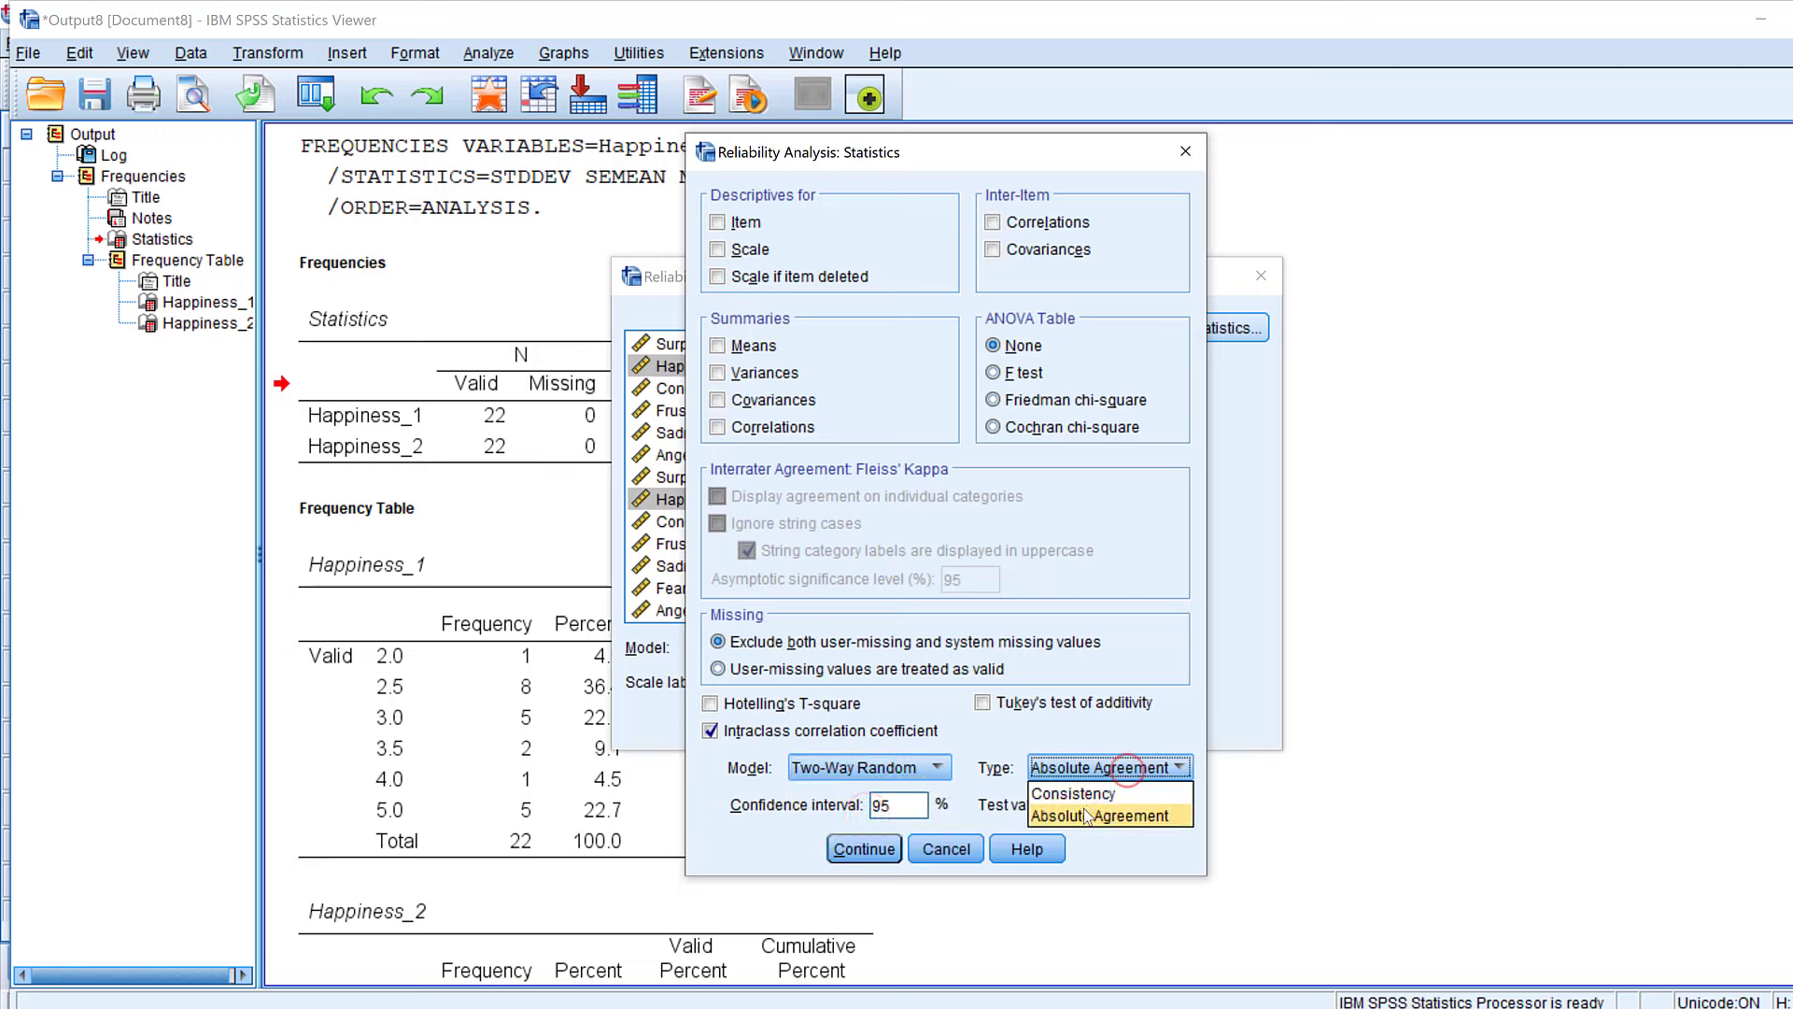
{"action": "left_click", "coordinate": [766, 824]}
{"action": "left_click", "coordinate": [857, 850]}
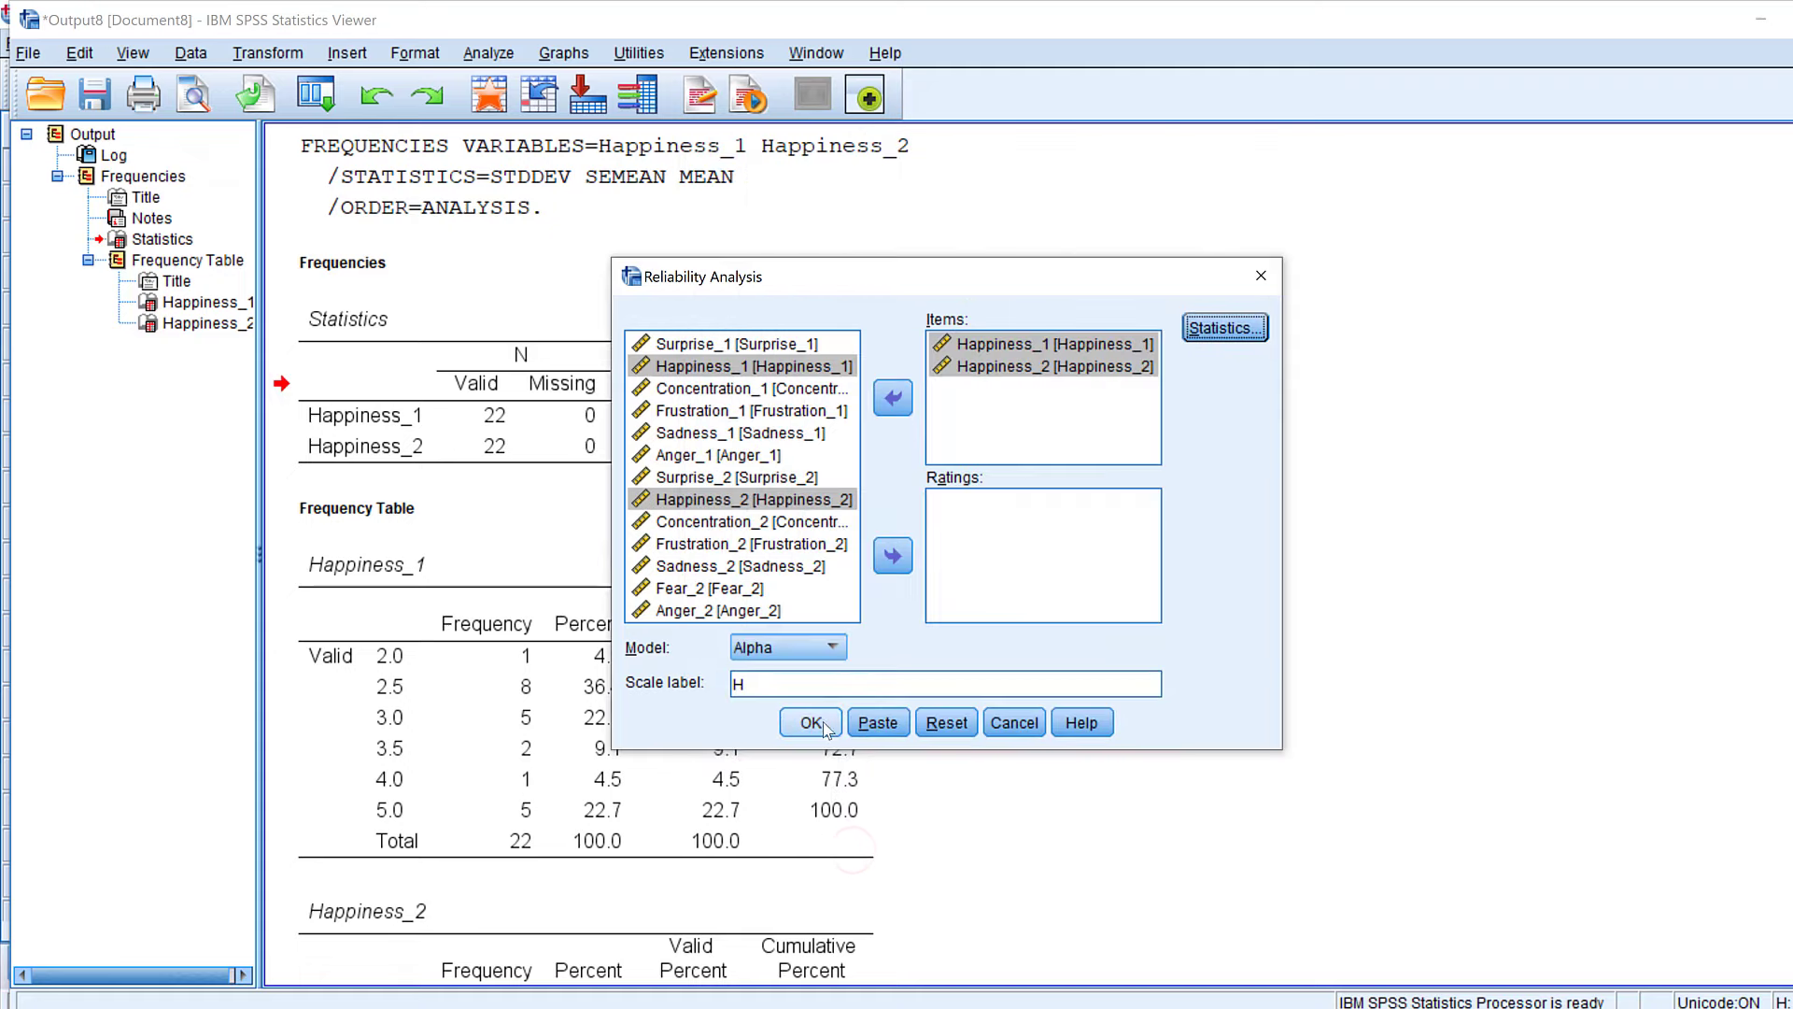
{"action": "left_click", "coordinate": [815, 722]}
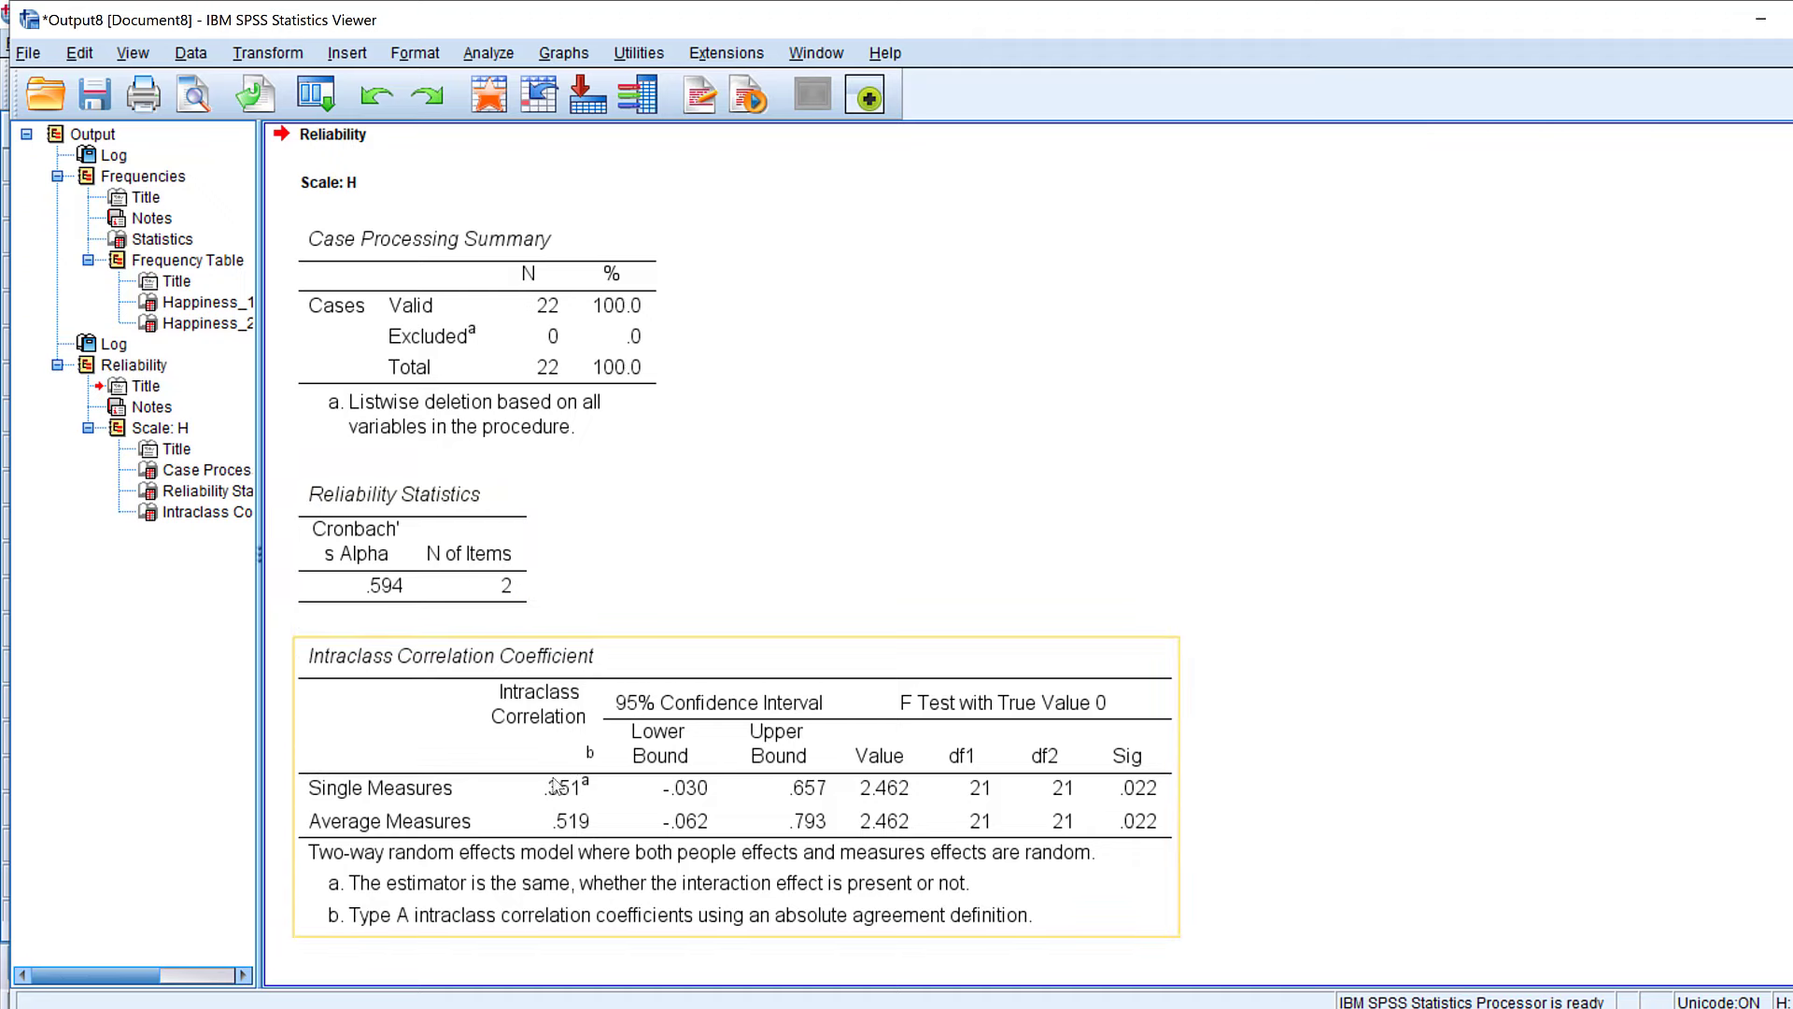
- Review scale H's Reliability Statistics and ICC tables, then switch to the ICC_Excel_ workbook
{"action": "scroll", "coordinate": [560, 766], "scroll_direction": "up", "scroll_amount": 3}
{"action": "scroll", "coordinate": [598, 719], "scroll_direction": "down", "scroll_amount": 3}
{"action": "left_click", "coordinate": [433, 596]}
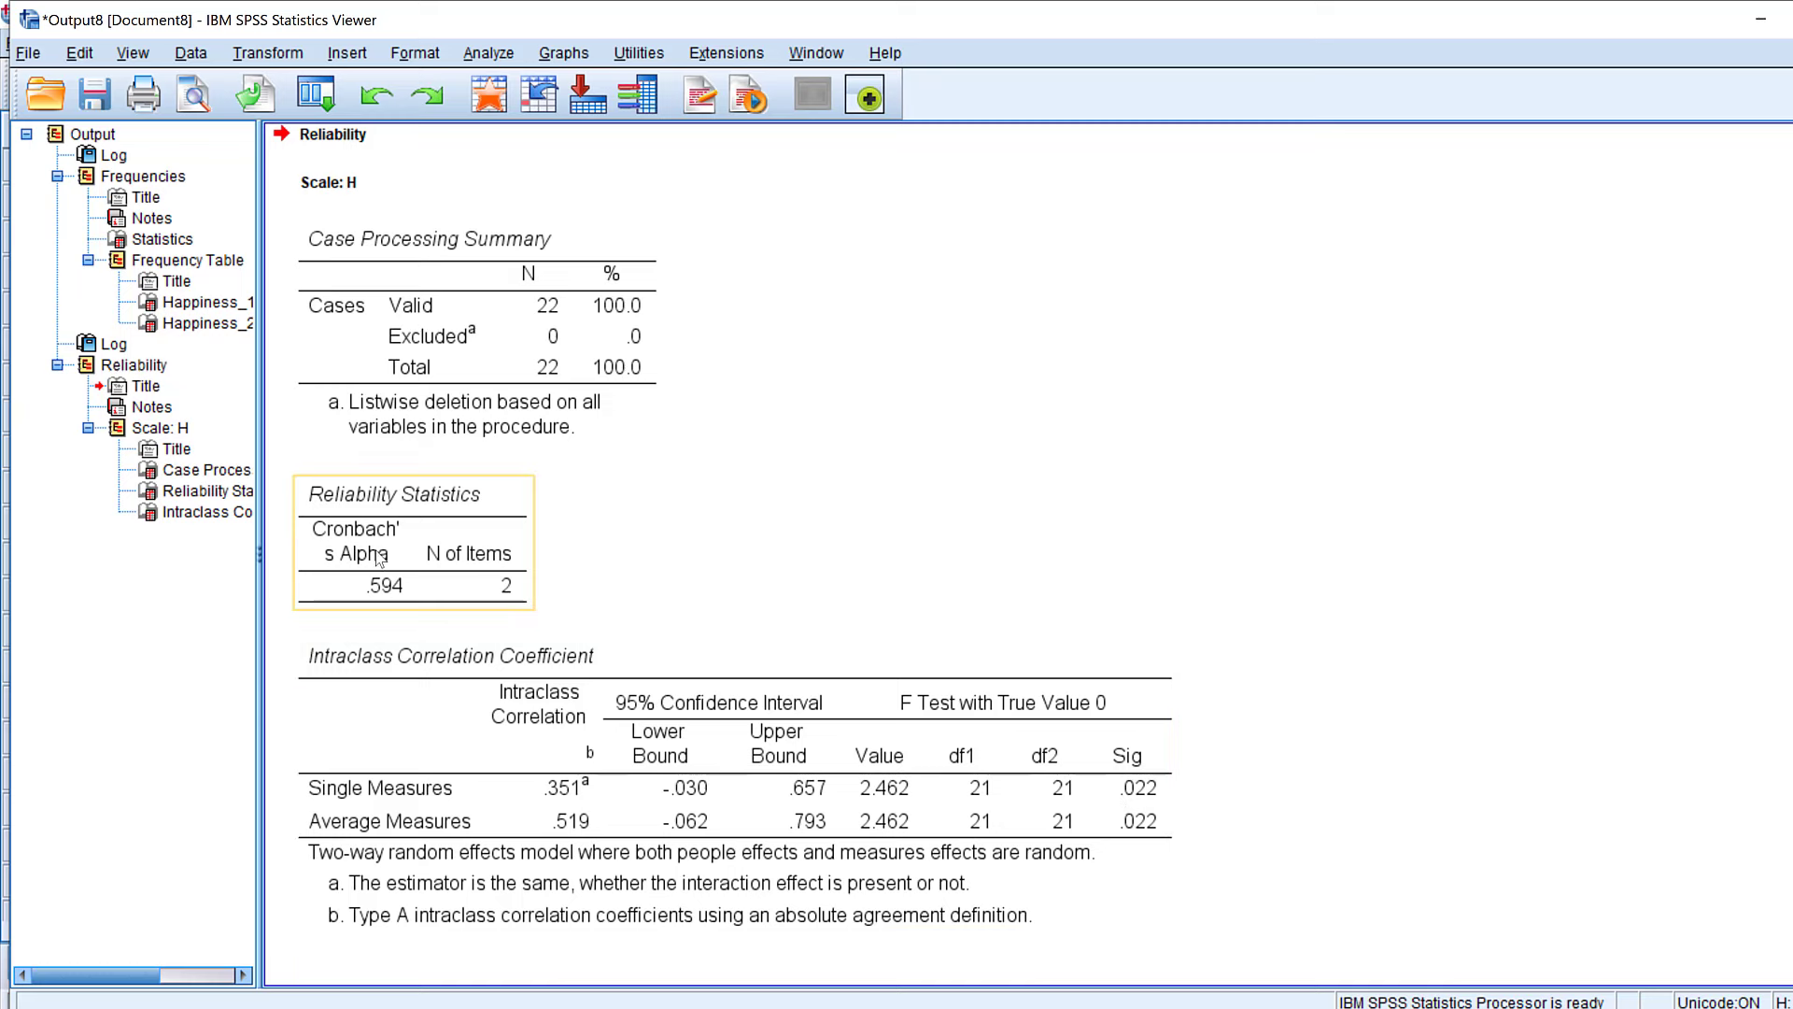
{"action": "left_click", "coordinate": [523, 777]}
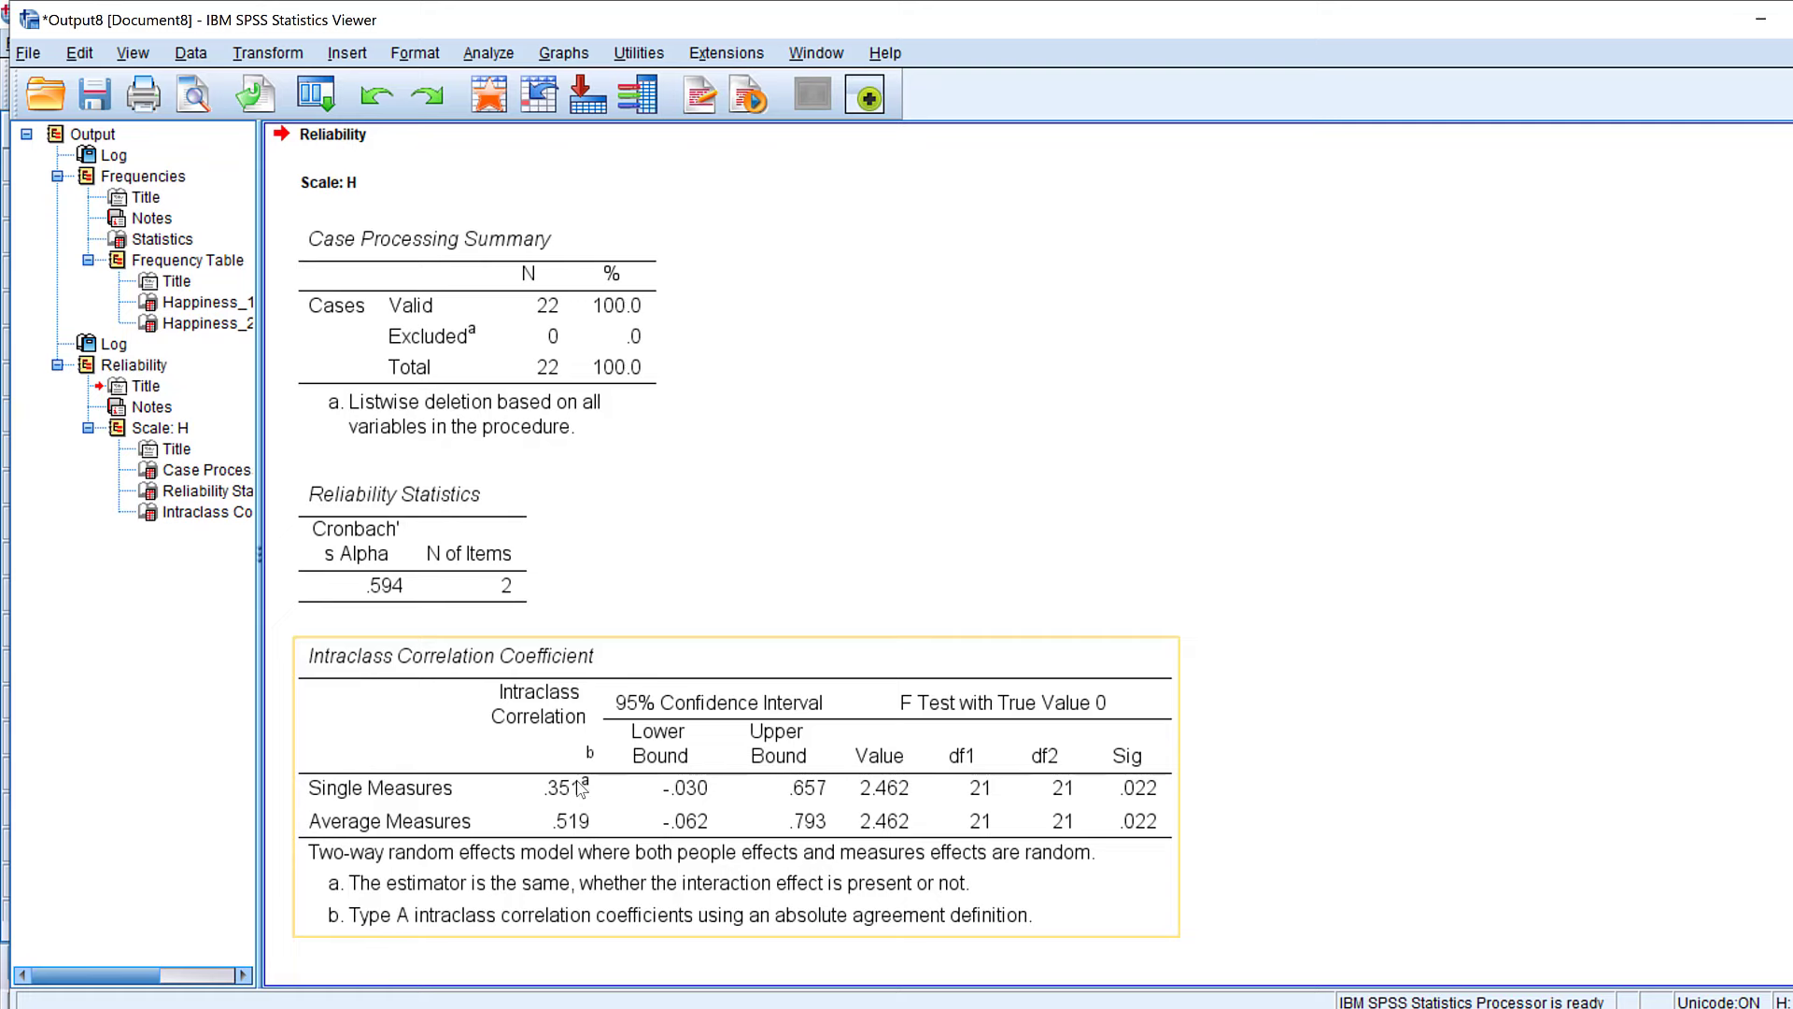
{"action": "scroll", "coordinate": [654, 757], "scroll_direction": "up", "scroll_amount": 2}
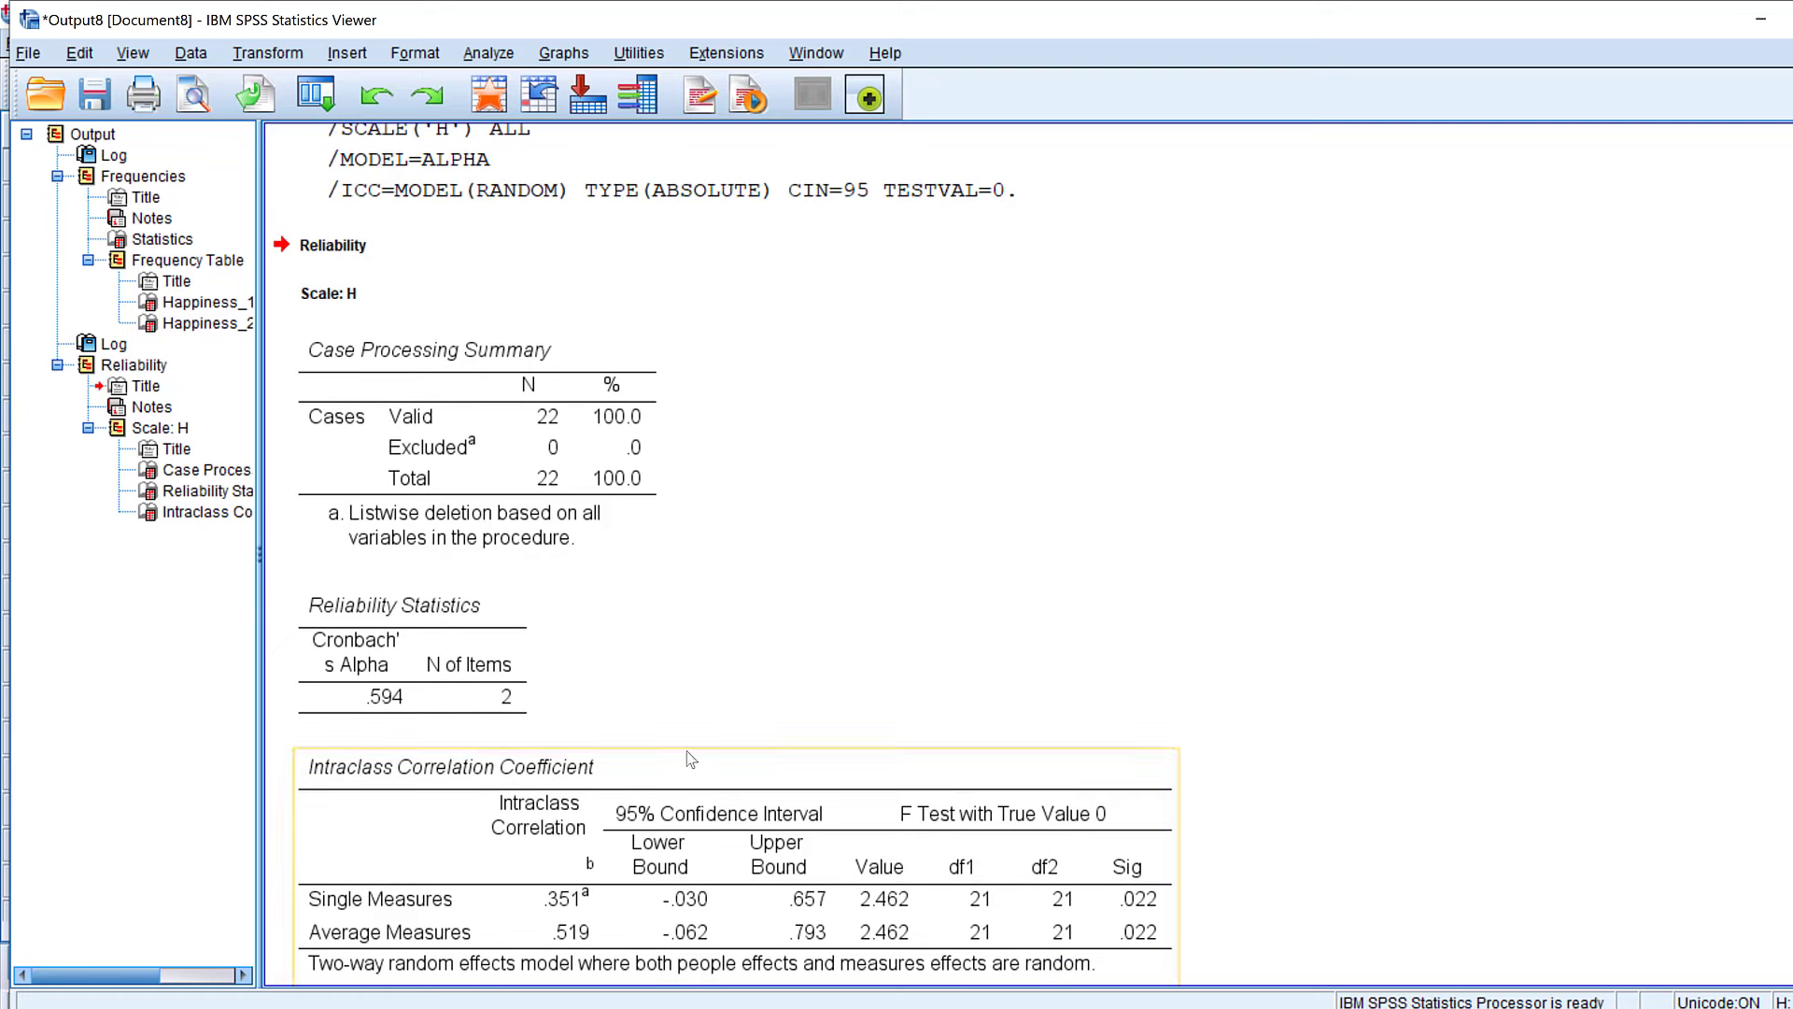
{"action": "left_click", "coordinate": [759, 740]}
{"action": "scroll", "coordinate": [759, 738], "scroll_direction": "down", "scroll_amount": 2}
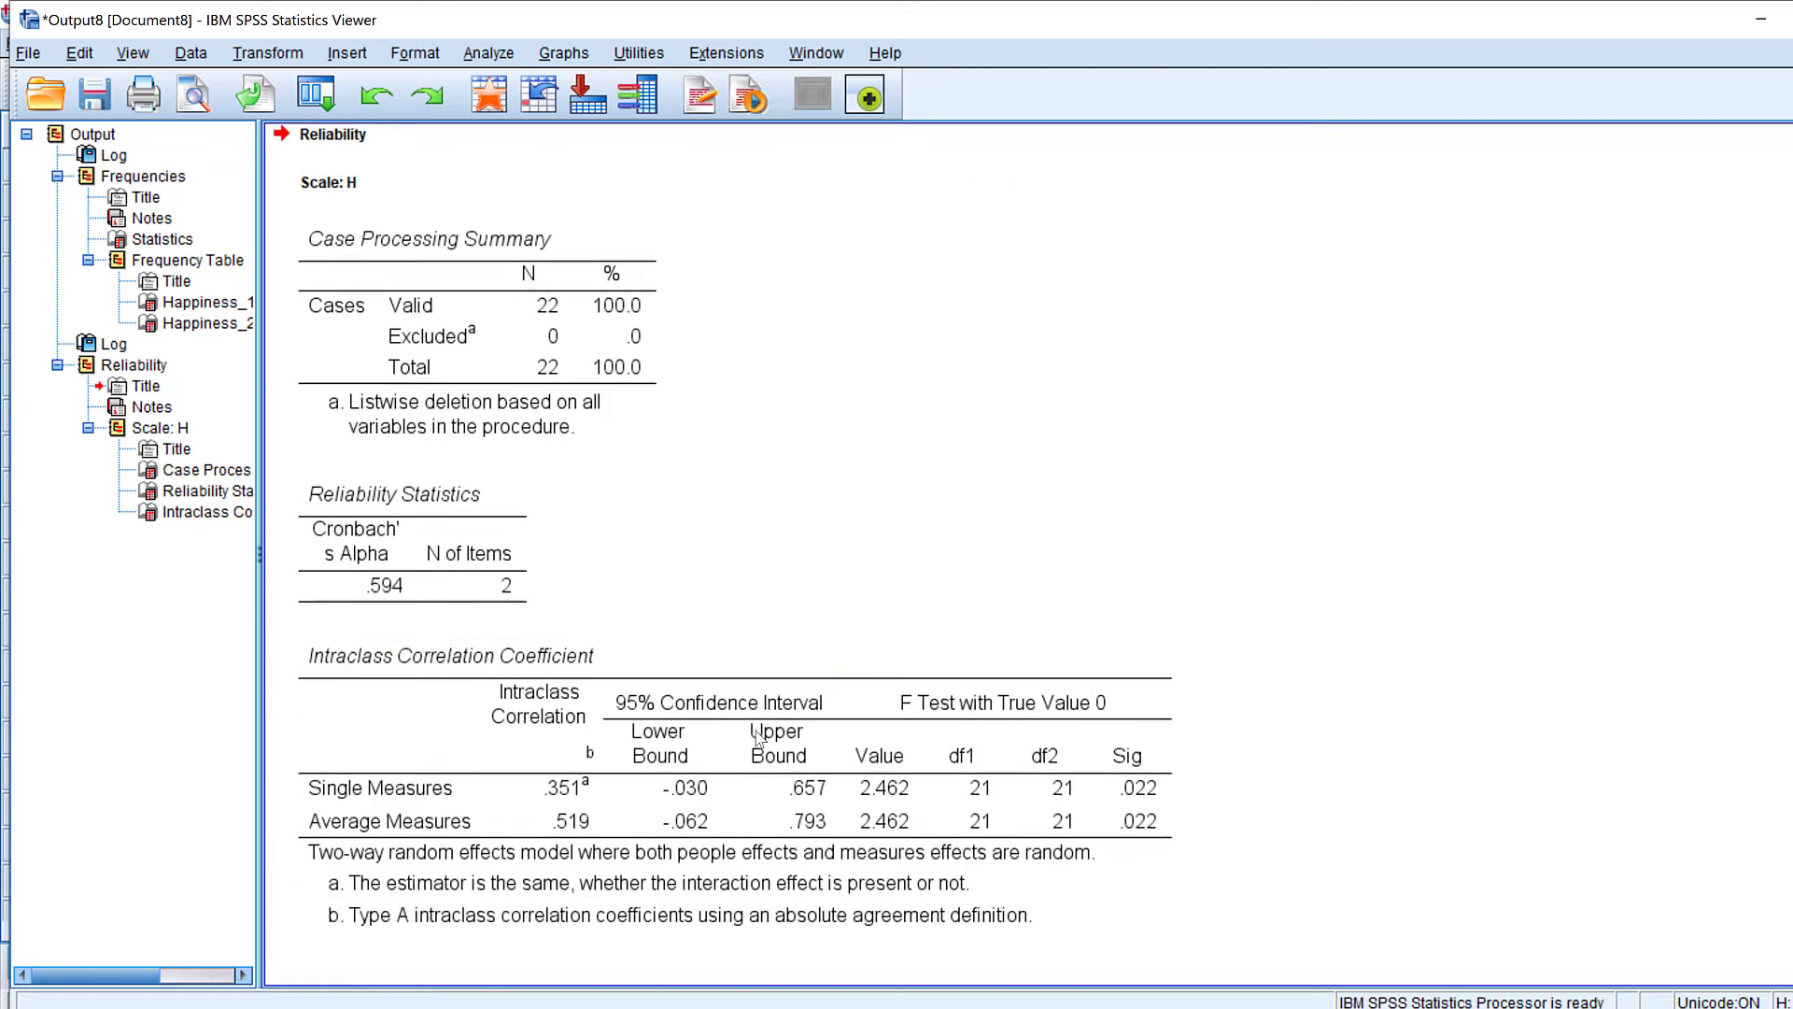
{"action": "left_click", "coordinate": [759, 737]}
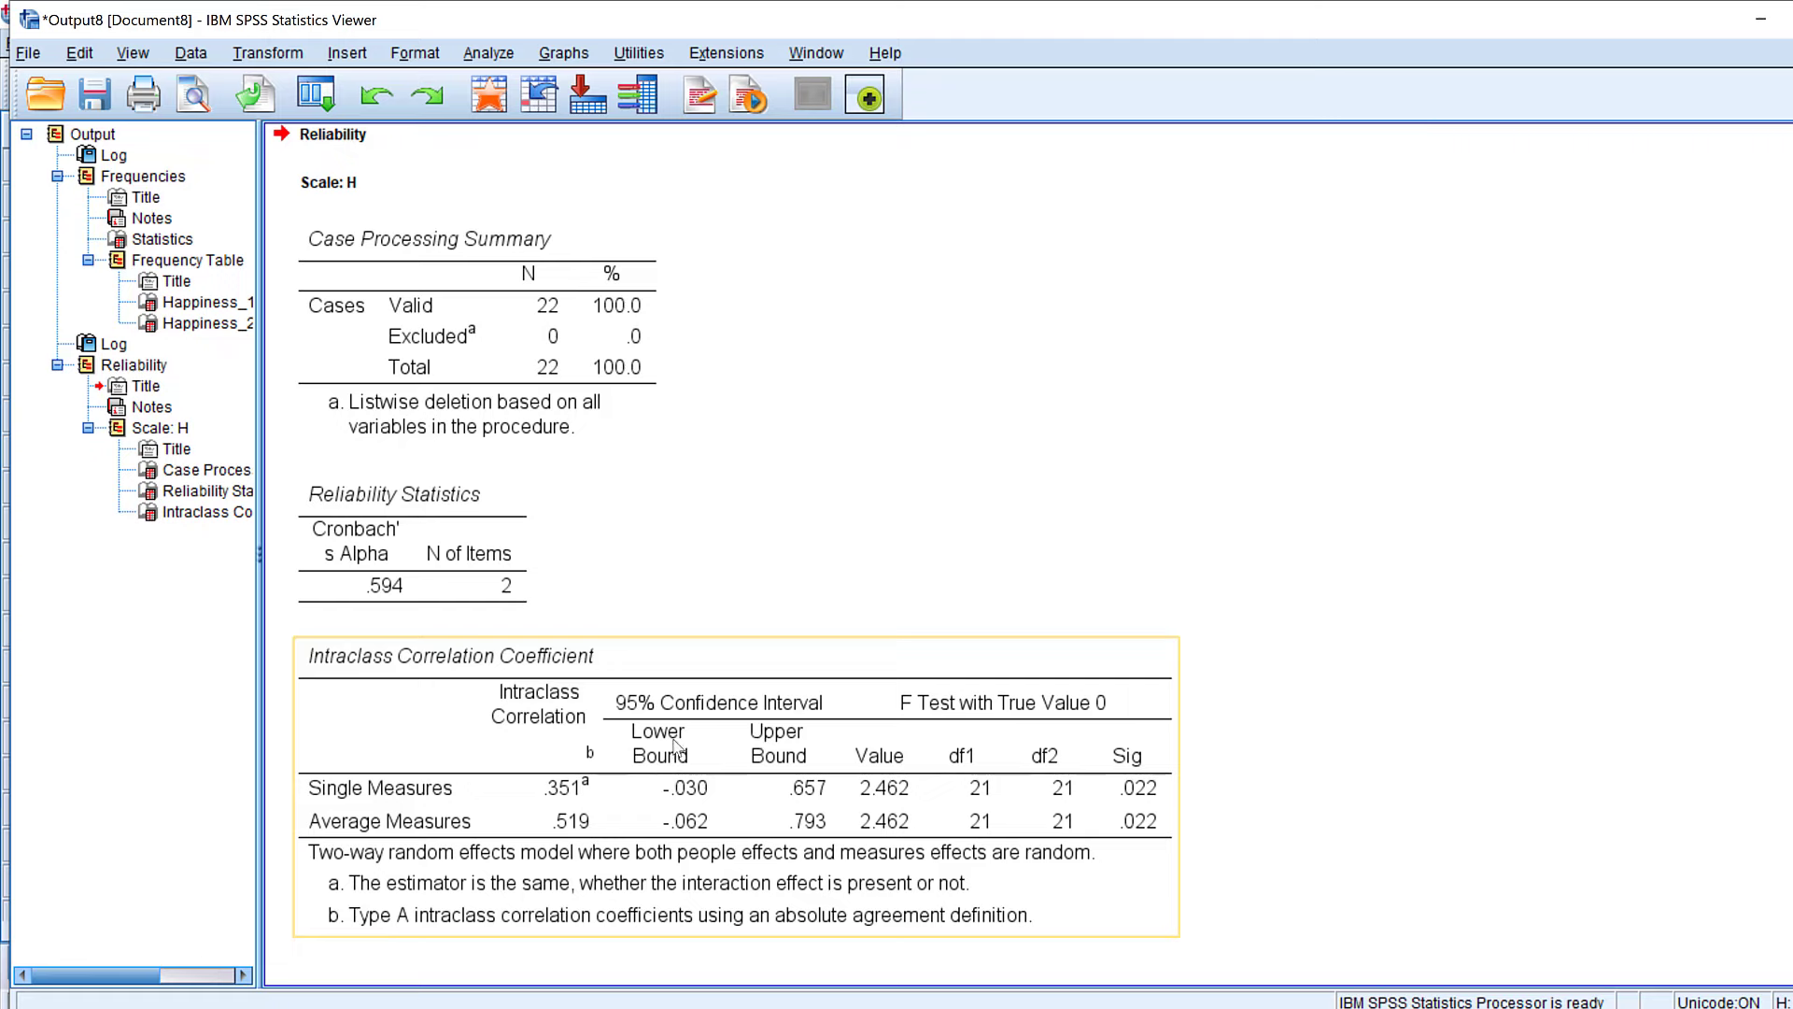
{"action": "key", "text": "alt+Tab"}
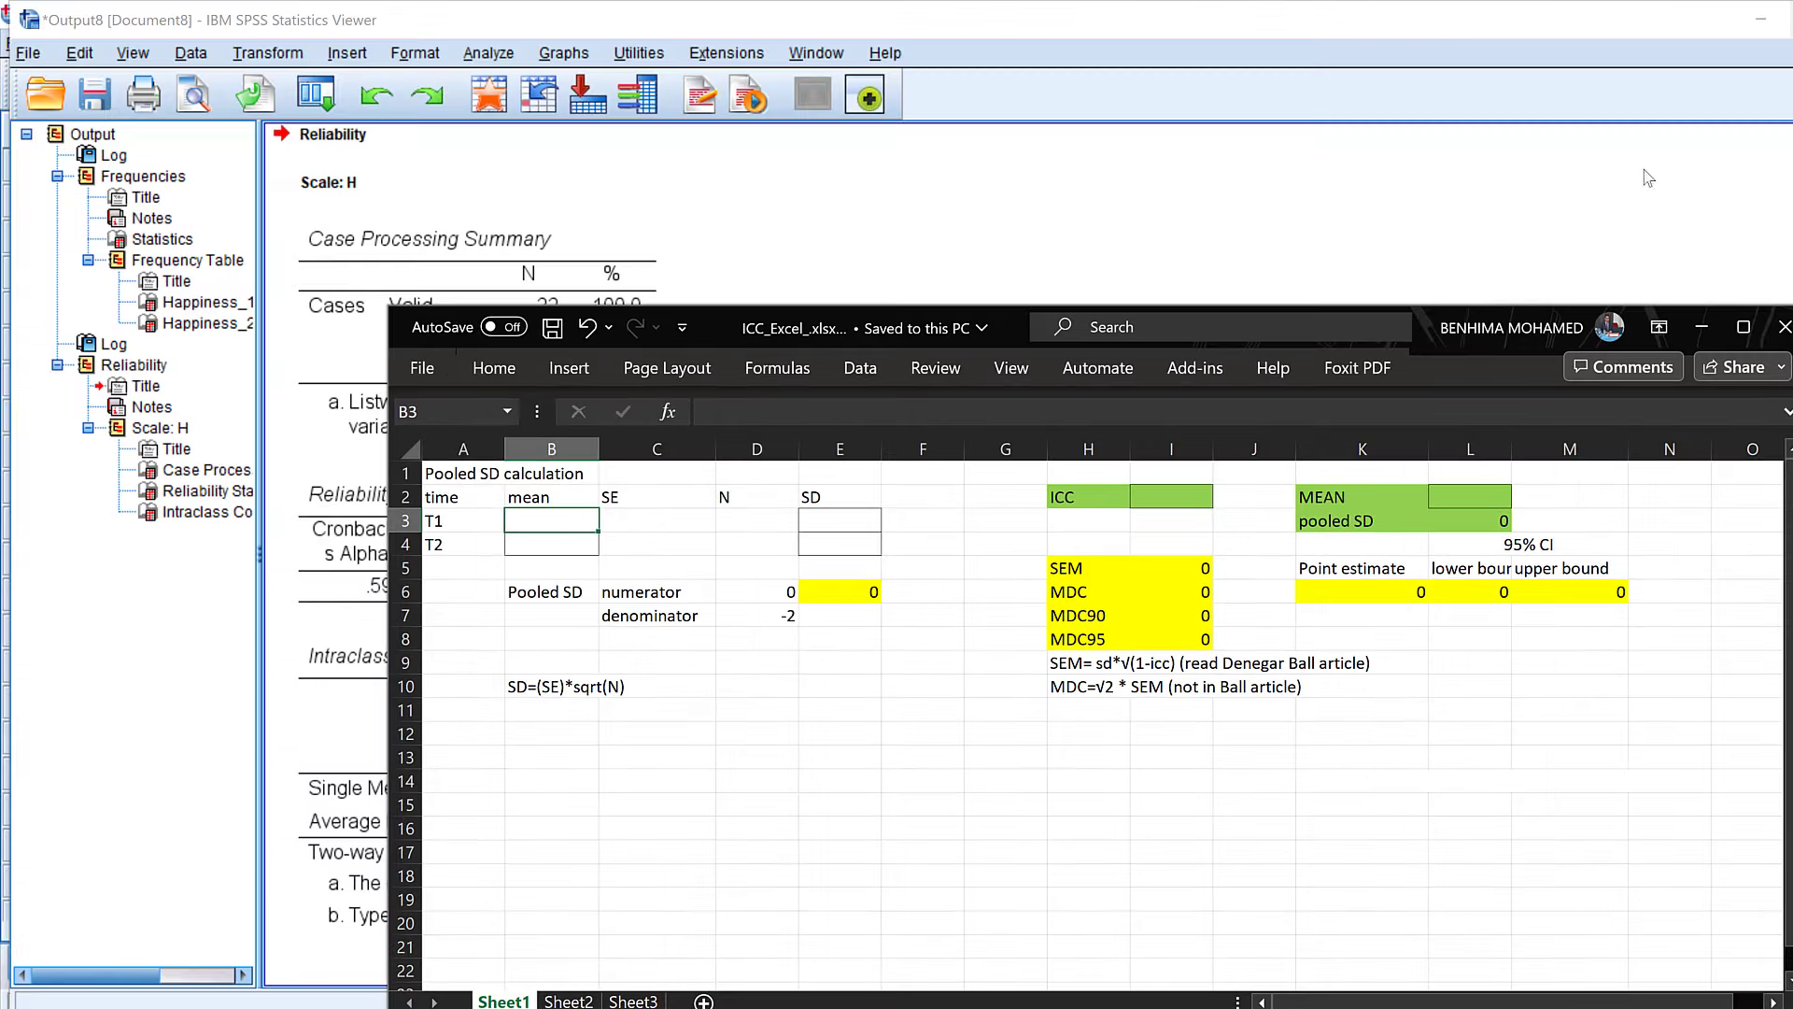
- Enter the sample size 22 for T1 and T2 in cells D3 and D4
{"action": "left_click_drag", "start_coordinate": [712, 332], "coordinate": [1231, 208]}
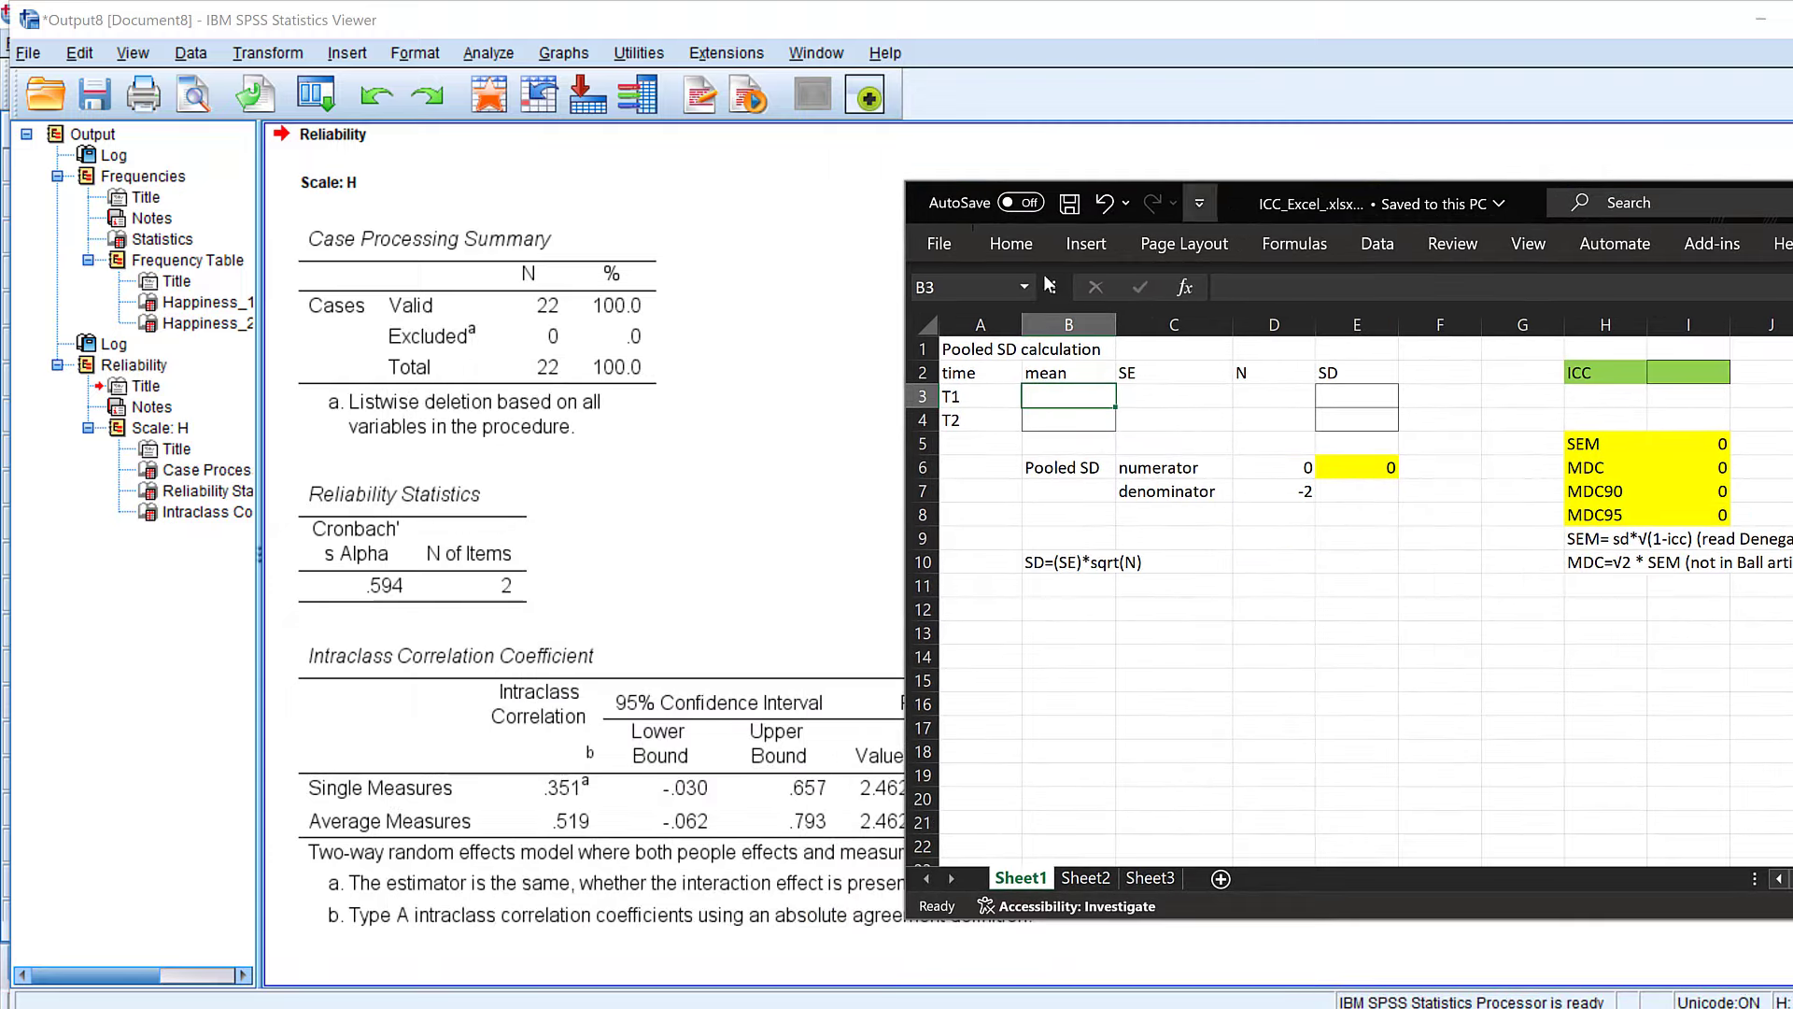
{"action": "scroll", "coordinate": [559, 393], "scroll_direction": "up", "scroll_amount": 10}
{"action": "scroll", "coordinate": [559, 392], "scroll_direction": "up", "scroll_amount": 8}
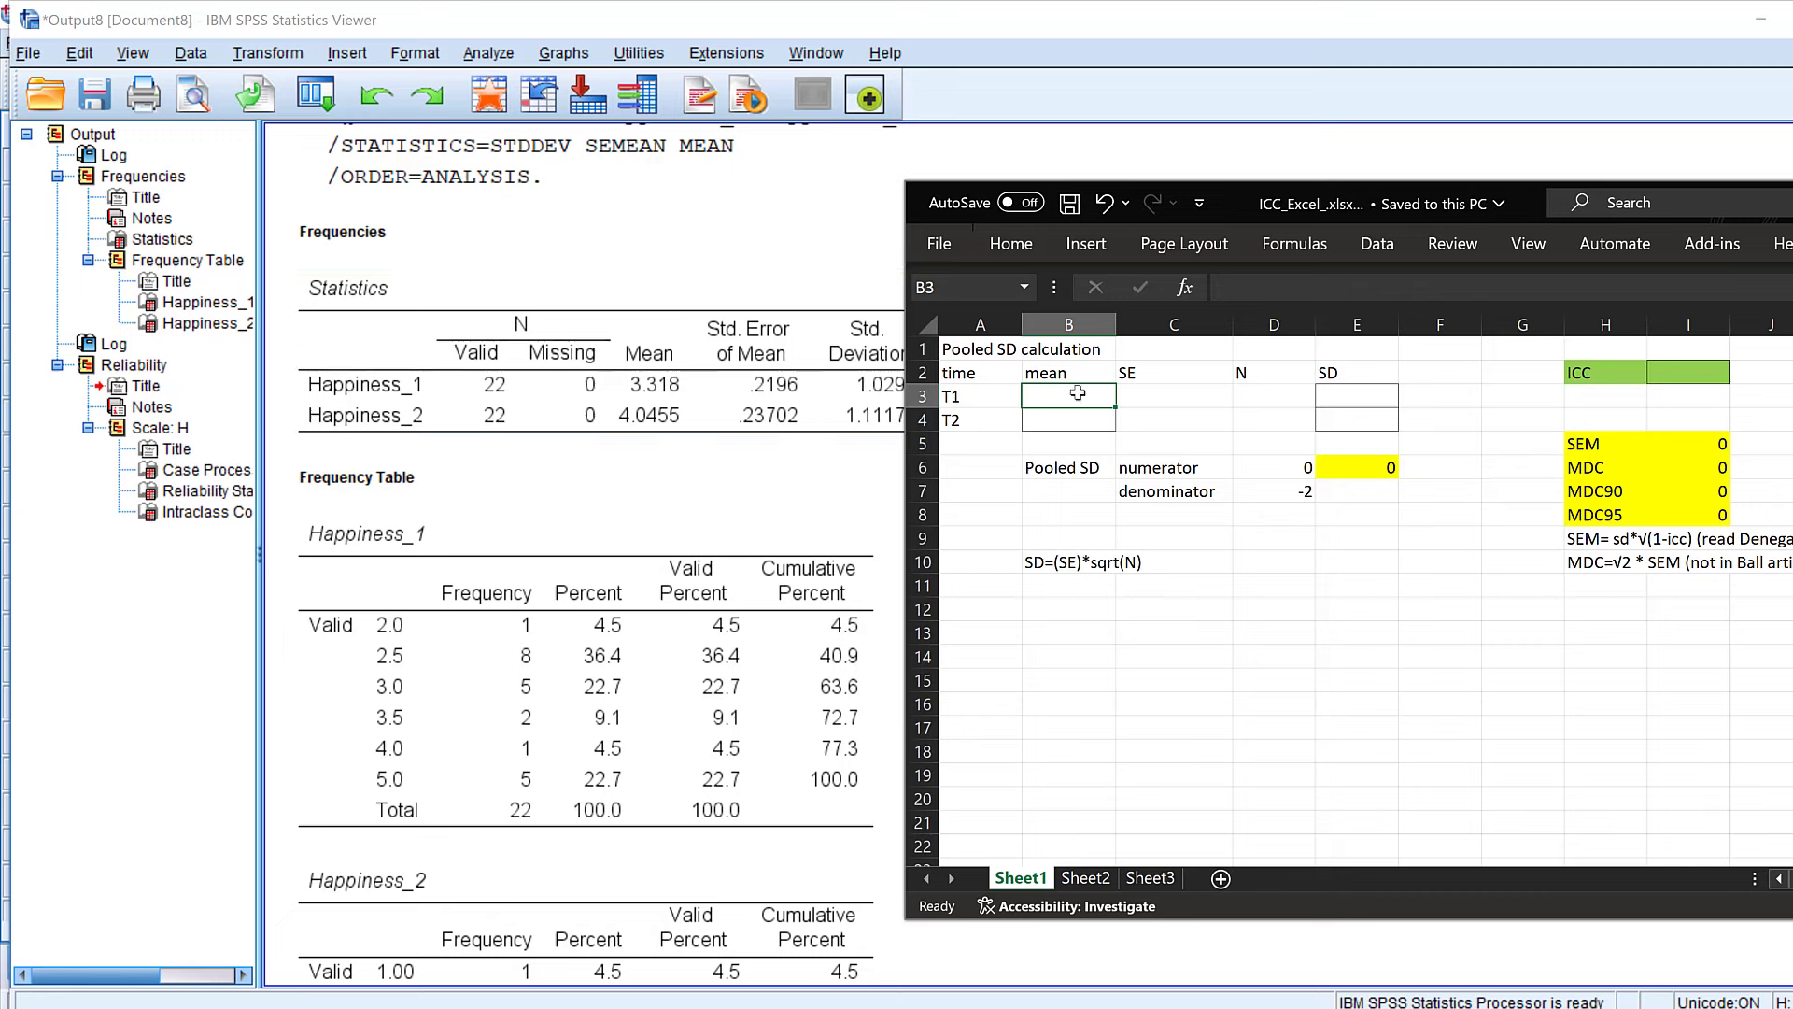
{"action": "left_click", "coordinate": [1259, 399]}
{"action": "type", "text": "22"}
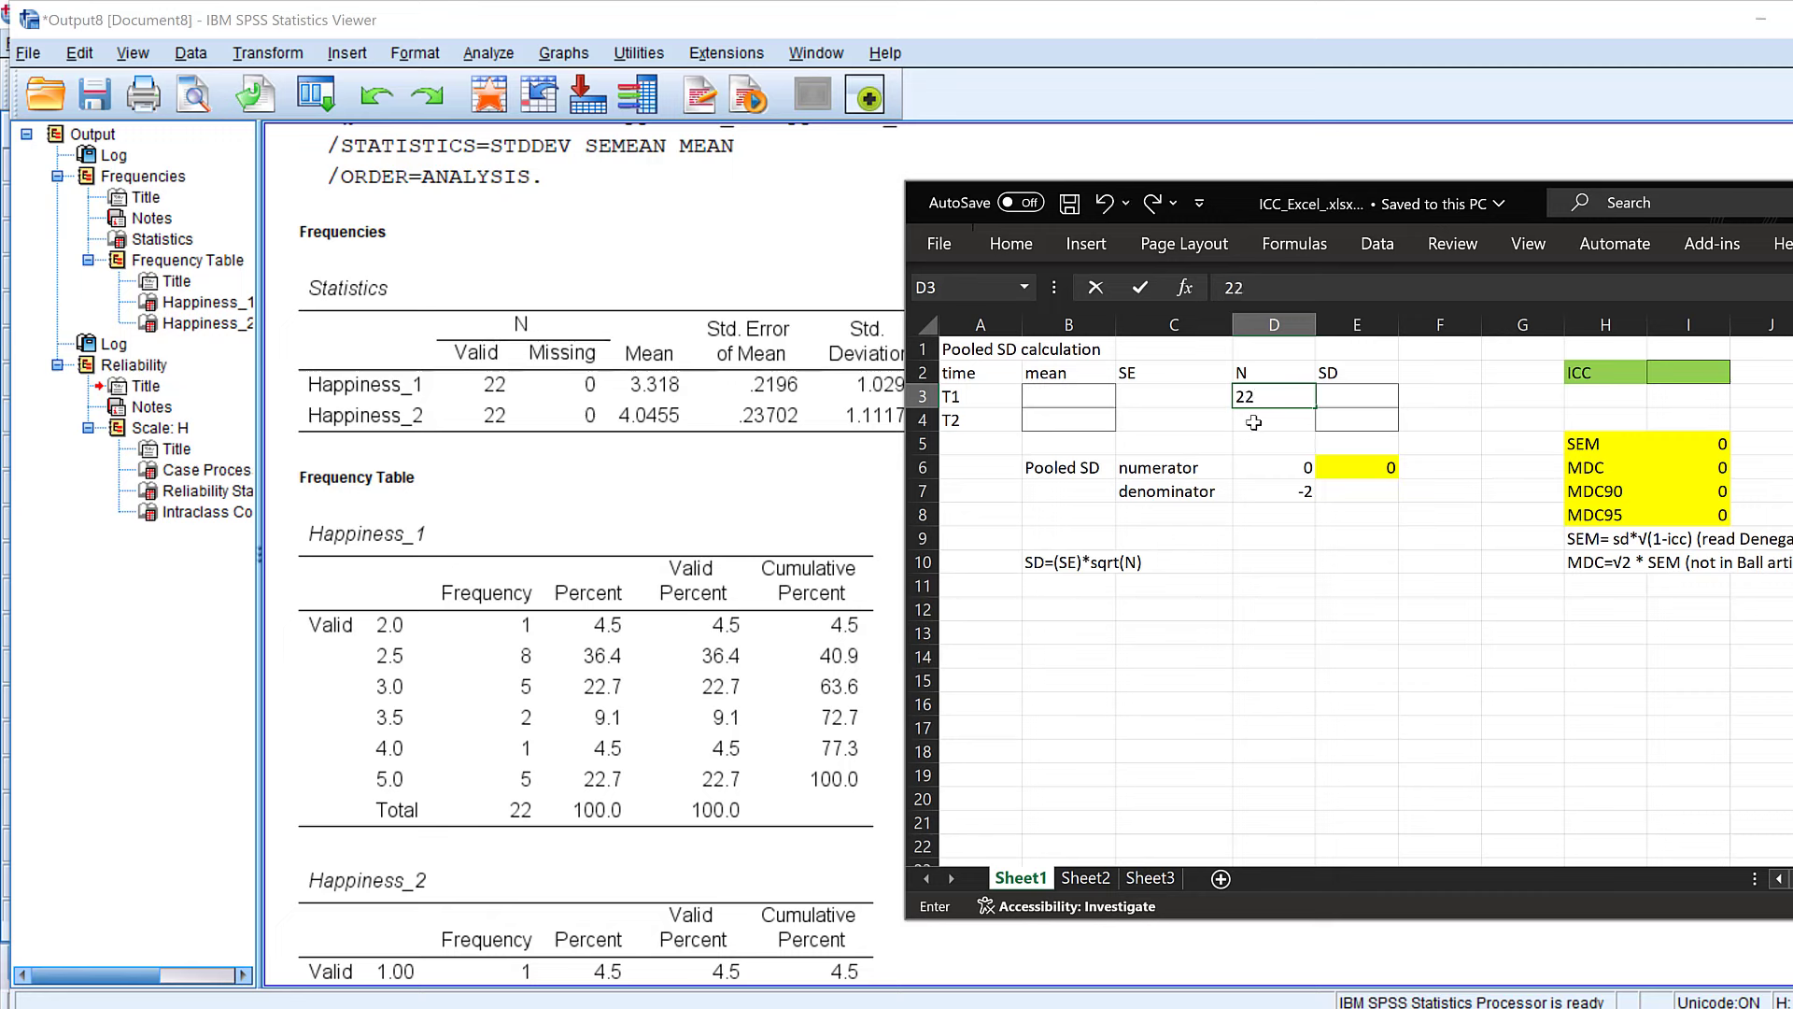
{"action": "left_click", "coordinate": [1253, 422]}
{"action": "type", "text": "22"}
{"action": "key", "text": "Return"}
- Fill the mean column with 3.31 for T1 and 4.04 for T2
{"action": "left_click", "coordinate": [1046, 383]}
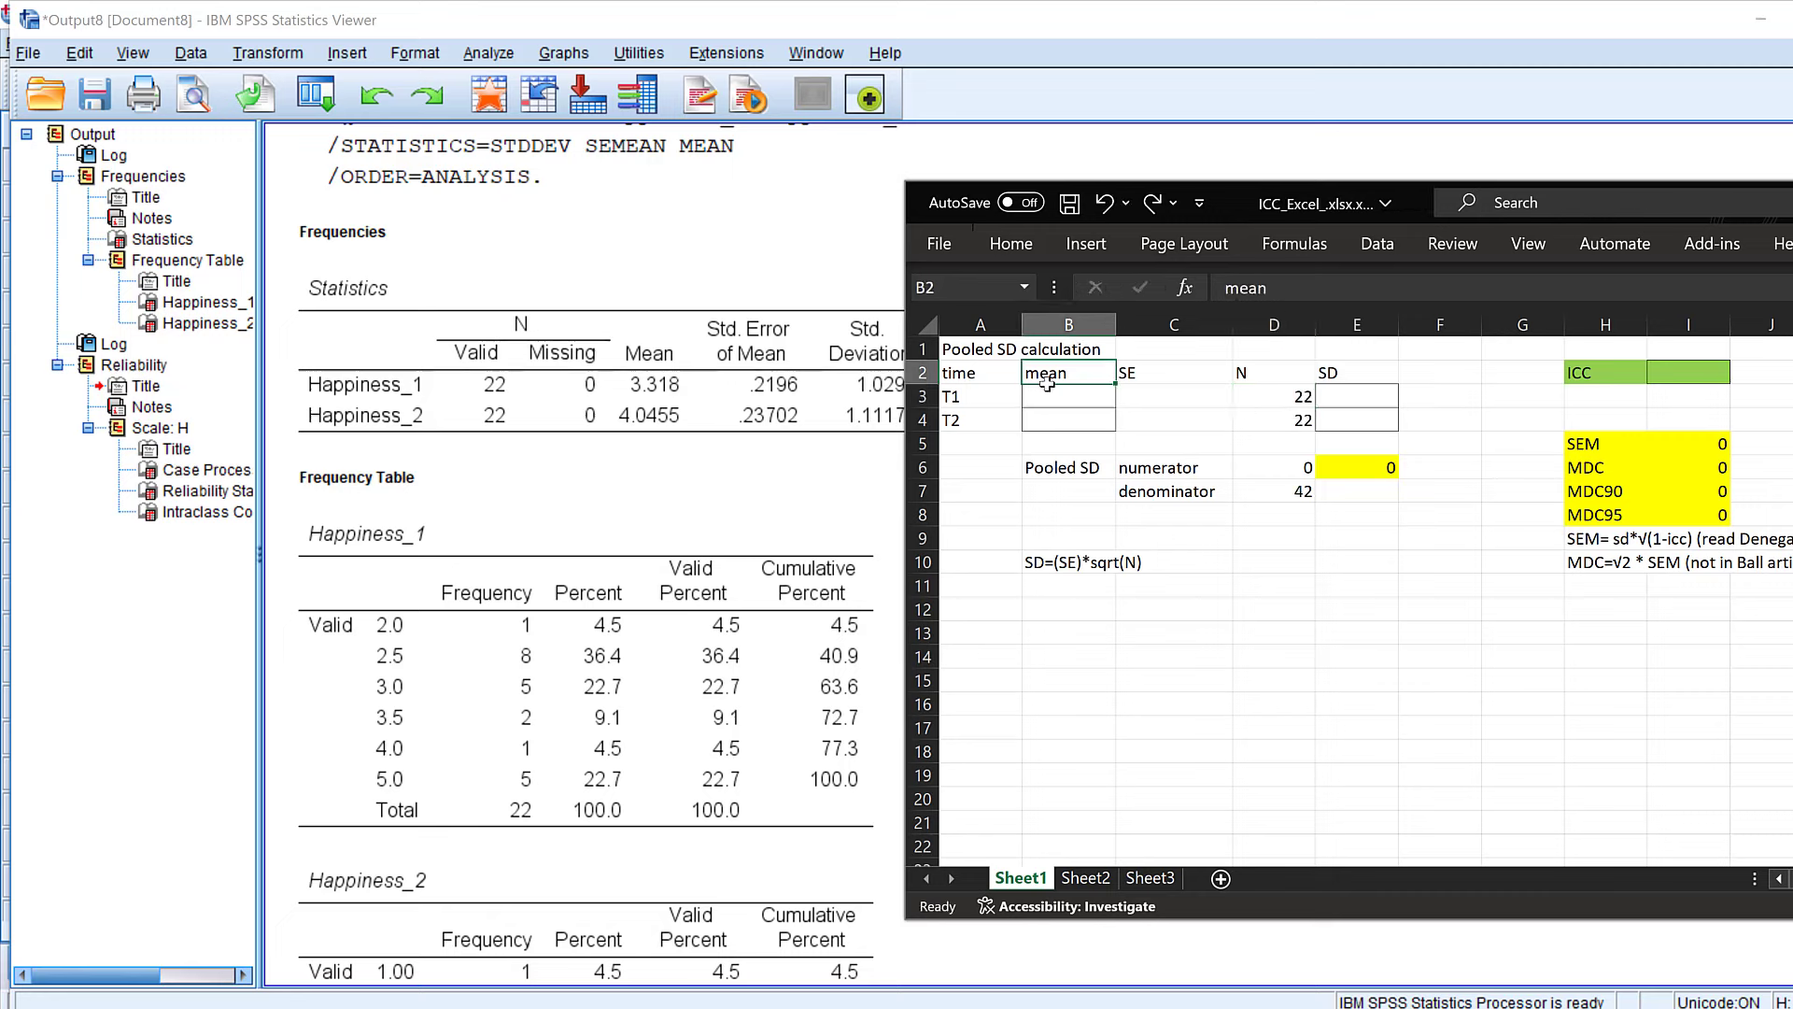
{"action": "left_click", "coordinate": [1062, 399]}
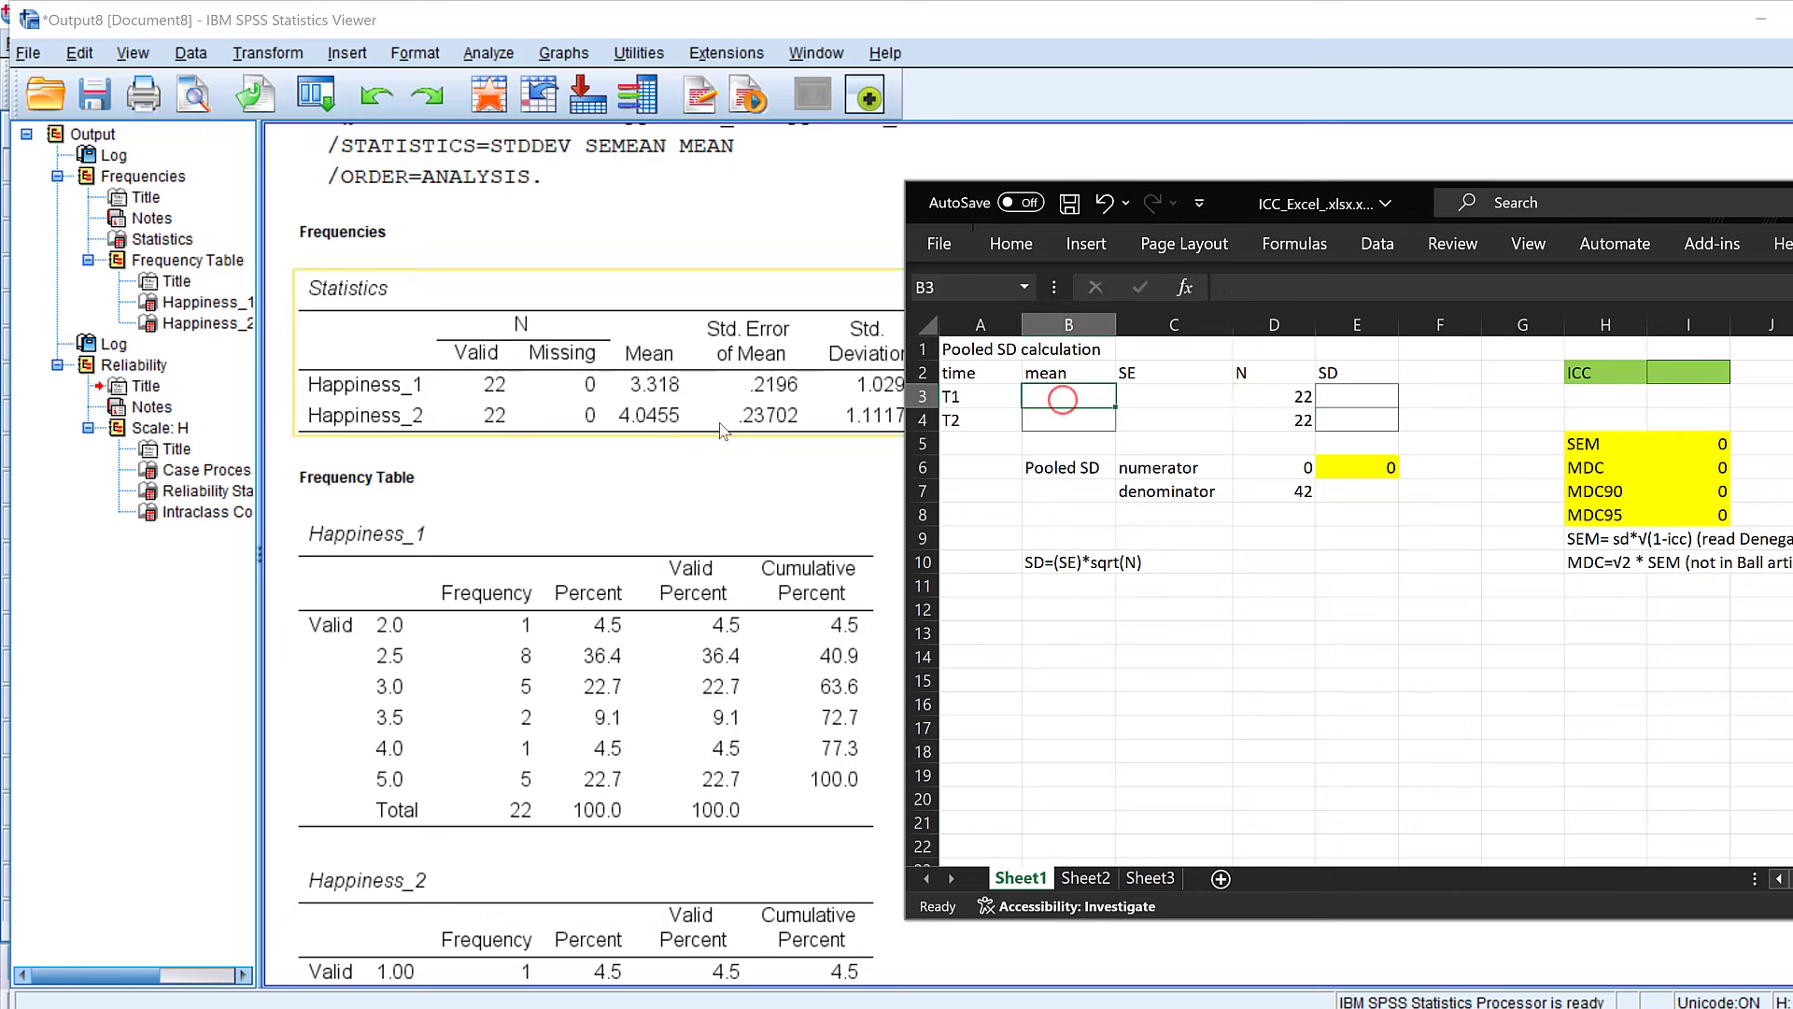
{"action": "left_click", "coordinate": [661, 397]}
{"action": "double_click", "coordinate": [657, 388]}
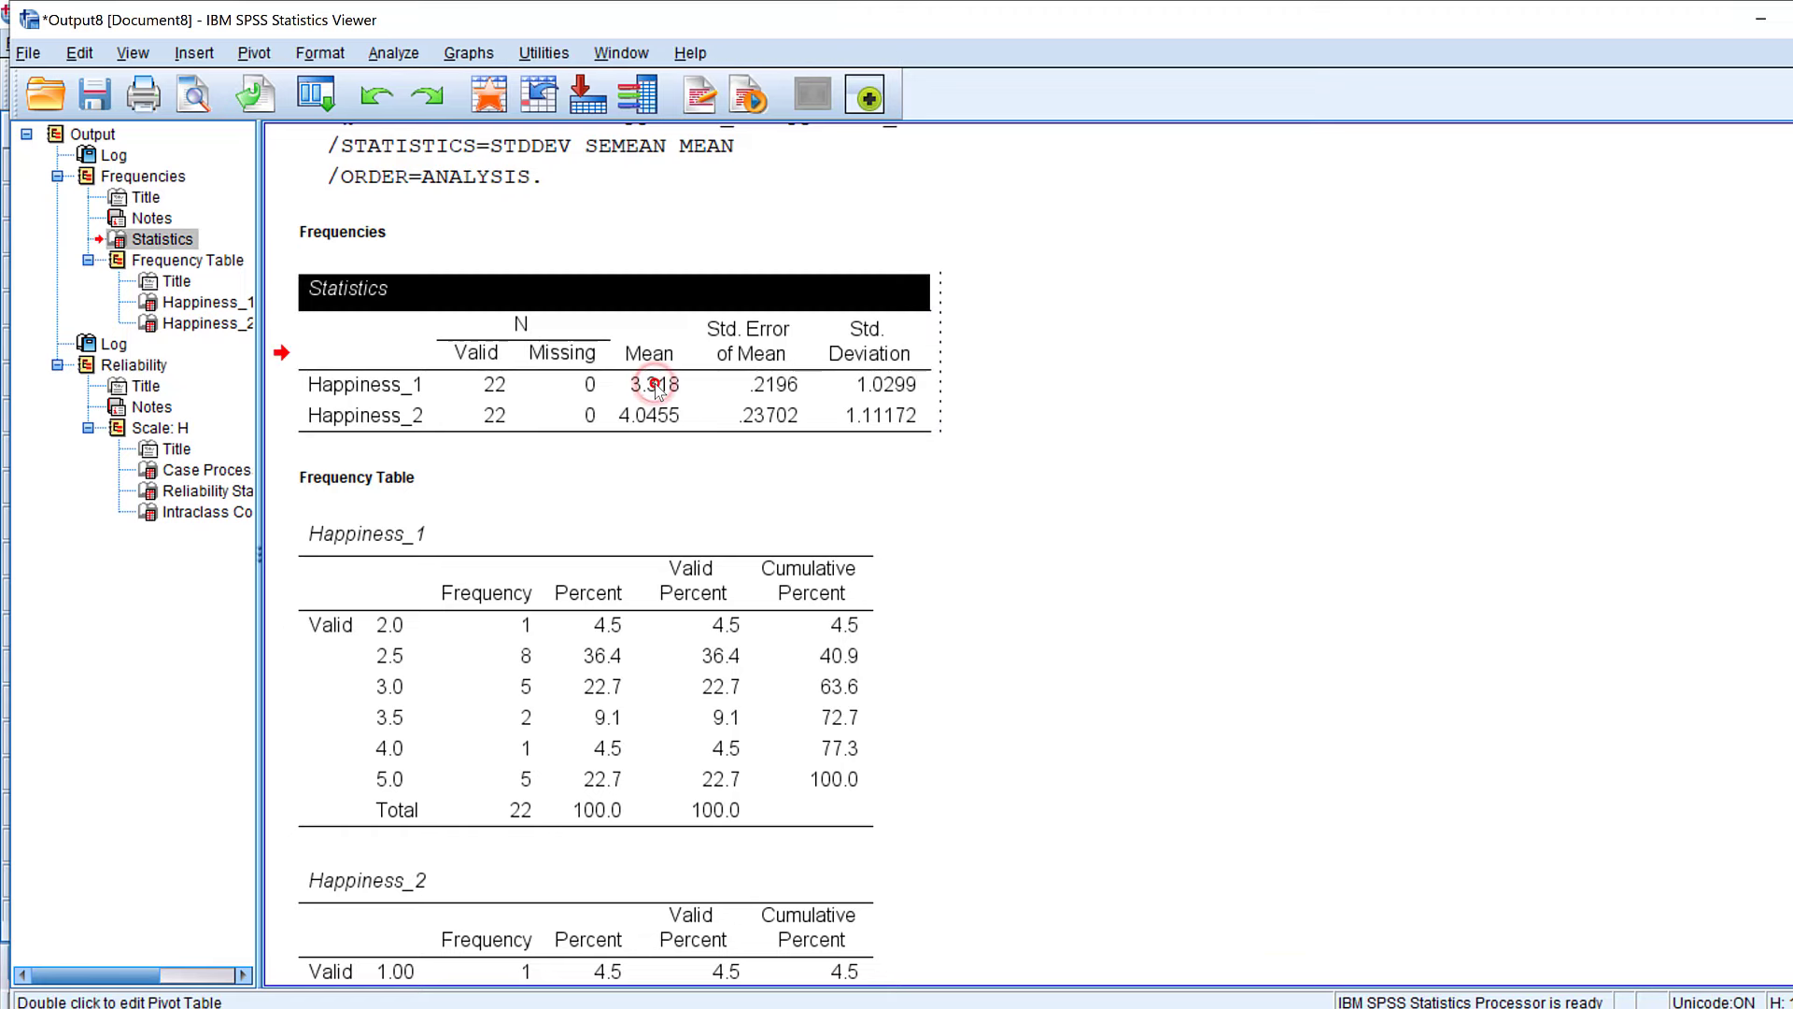
{"action": "left_click", "coordinate": [657, 388]}
{"action": "right_click", "coordinate": [657, 388]}
{"action": "left_click", "coordinate": [699, 437]}
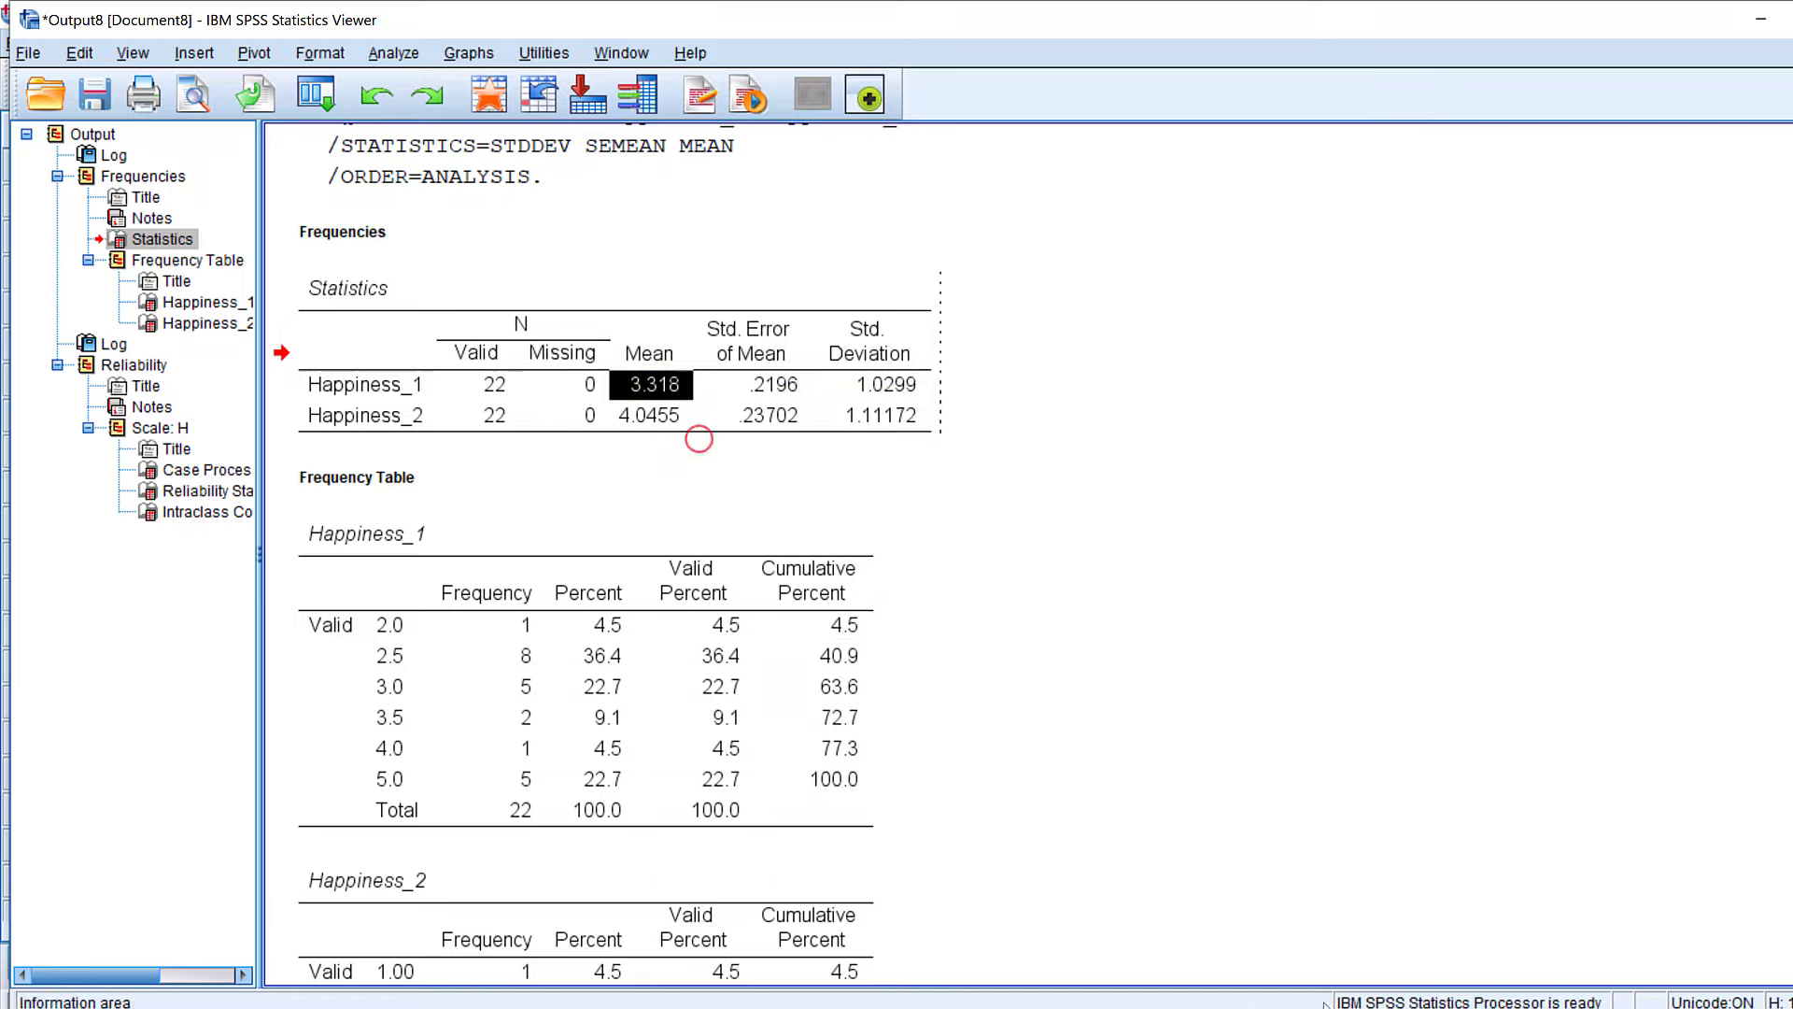
{"action": "left_click", "coordinate": [895, 1004]}
{"action": "left_click", "coordinate": [1026, 416]}
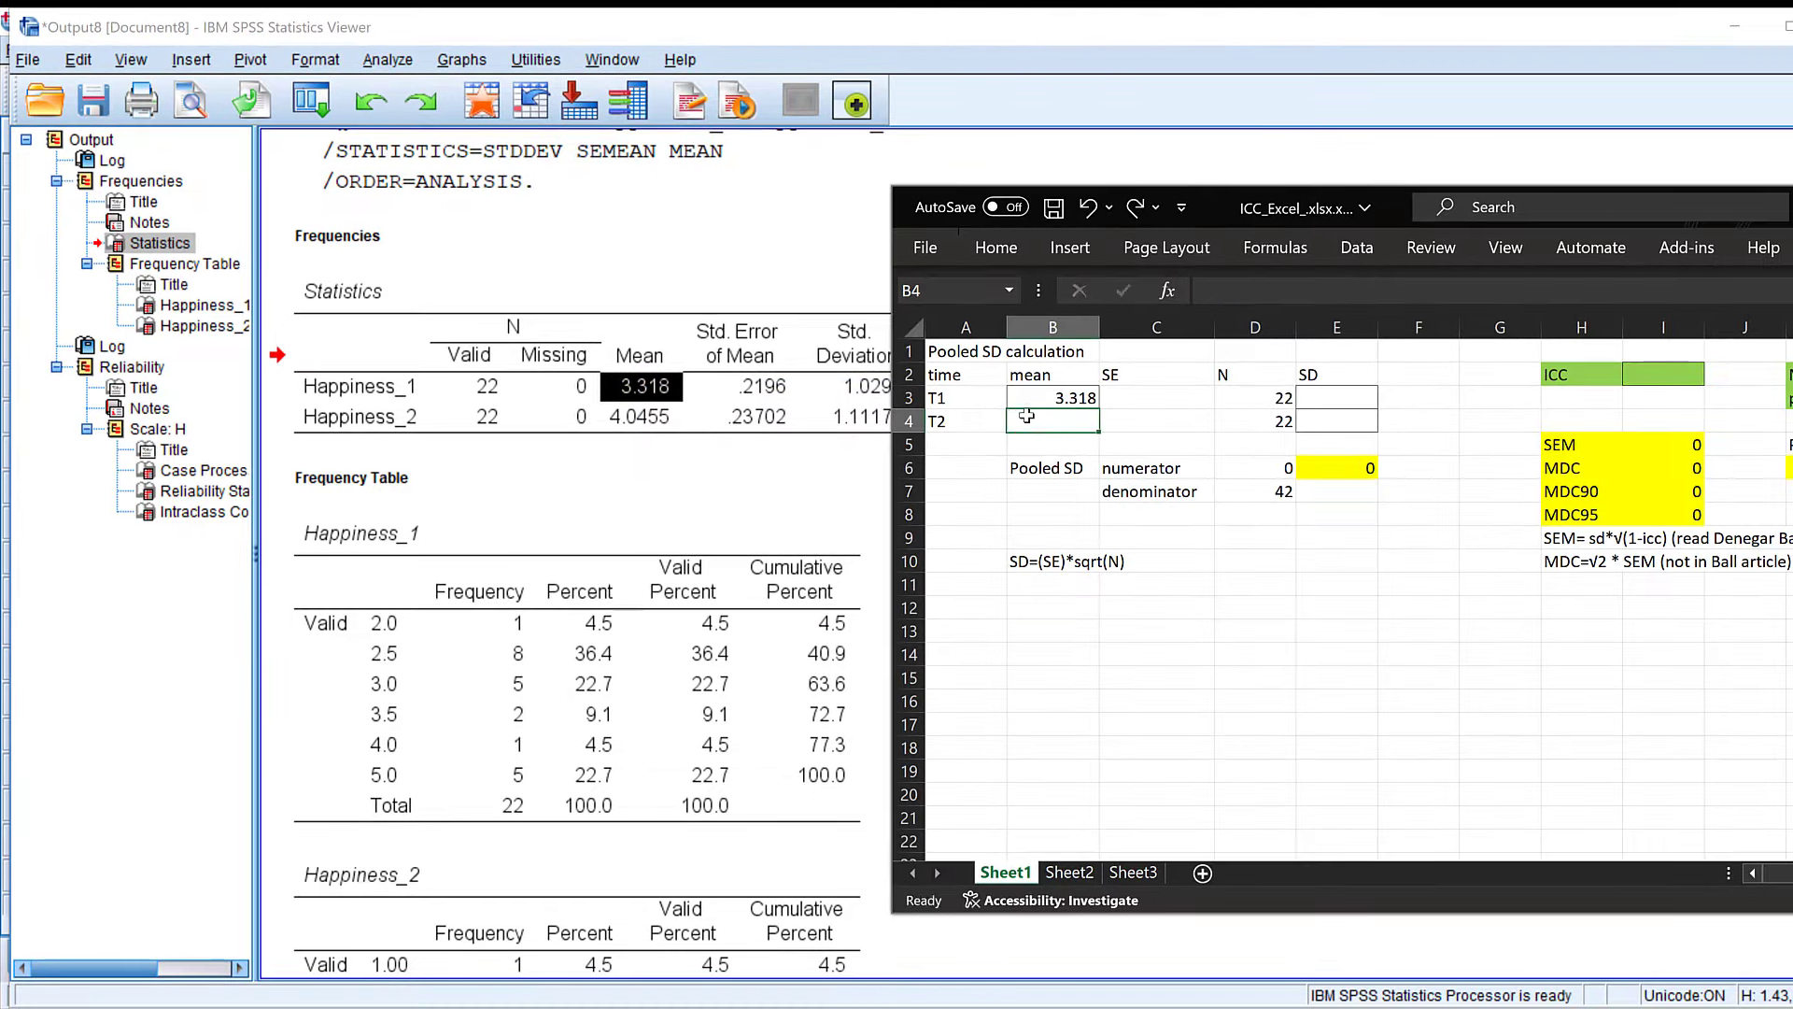
{"action": "type", "text": "4.04"}
{"action": "double_click", "coordinate": [1089, 396]}
{"action": "key", "text": "BackSpace"}
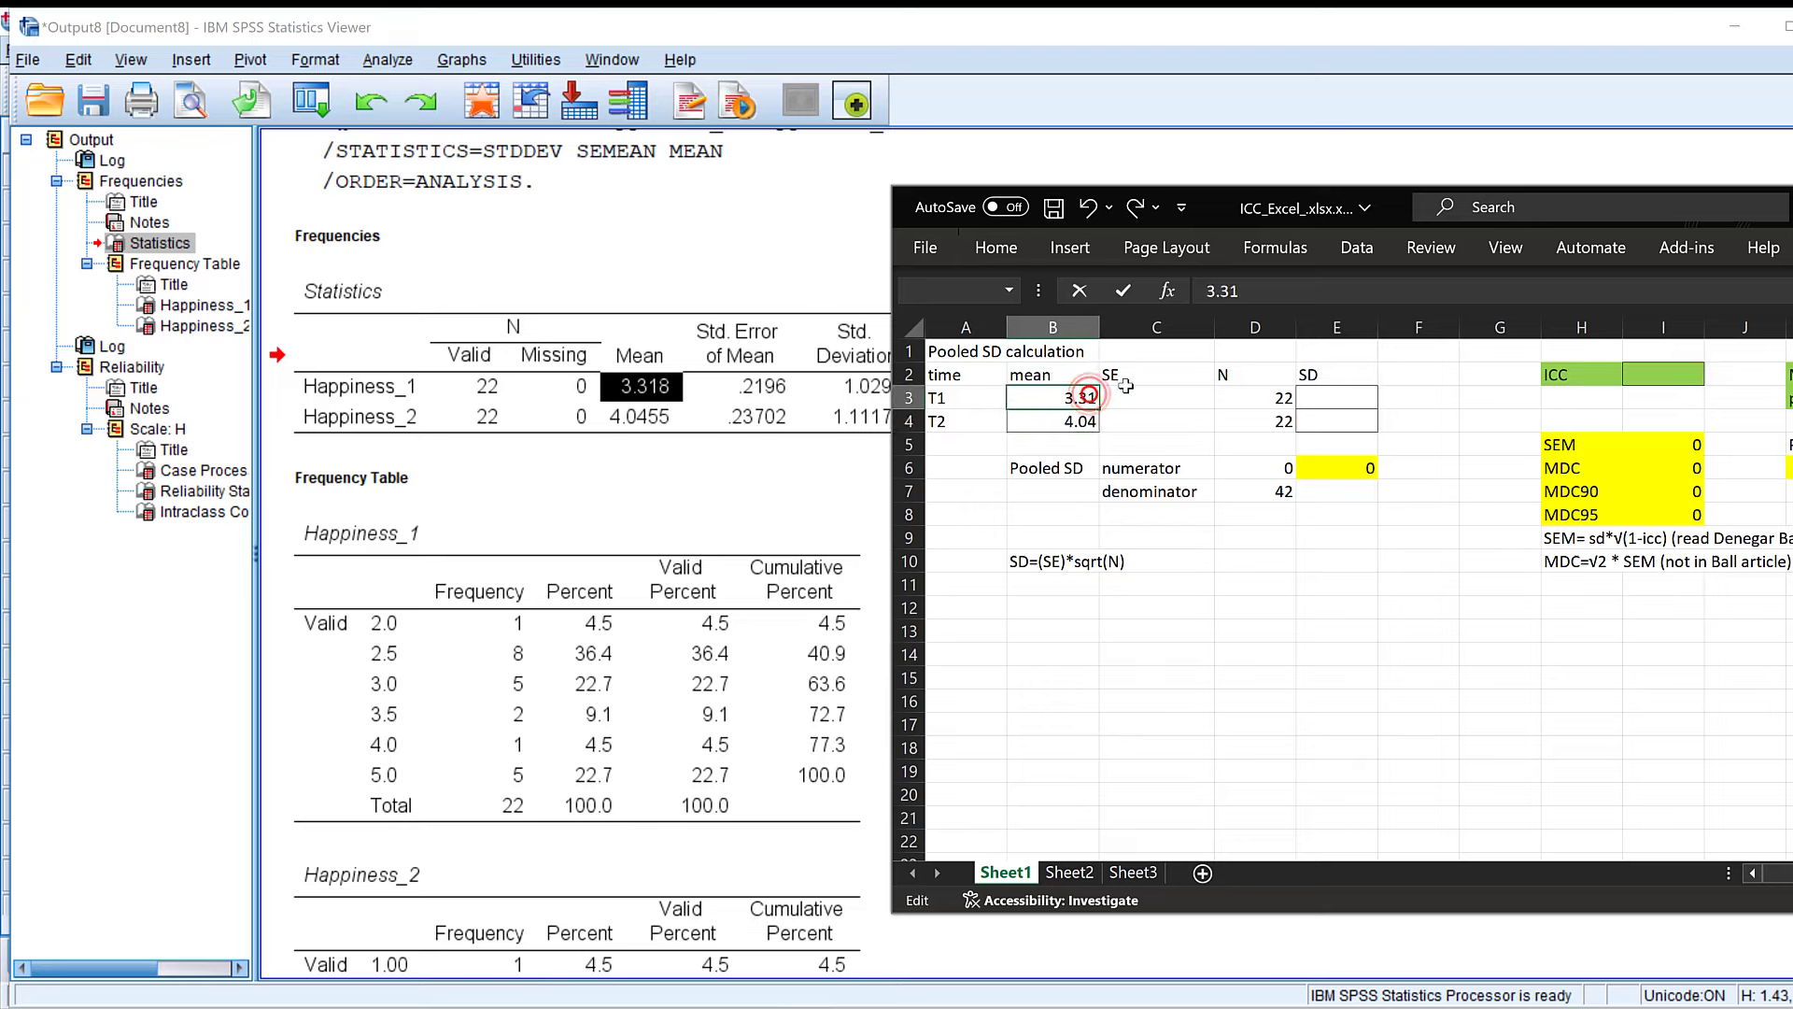
- Enter standard errors 0.21 and 0.23 in cells C3 and C4
{"action": "left_click", "coordinate": [1128, 389]}
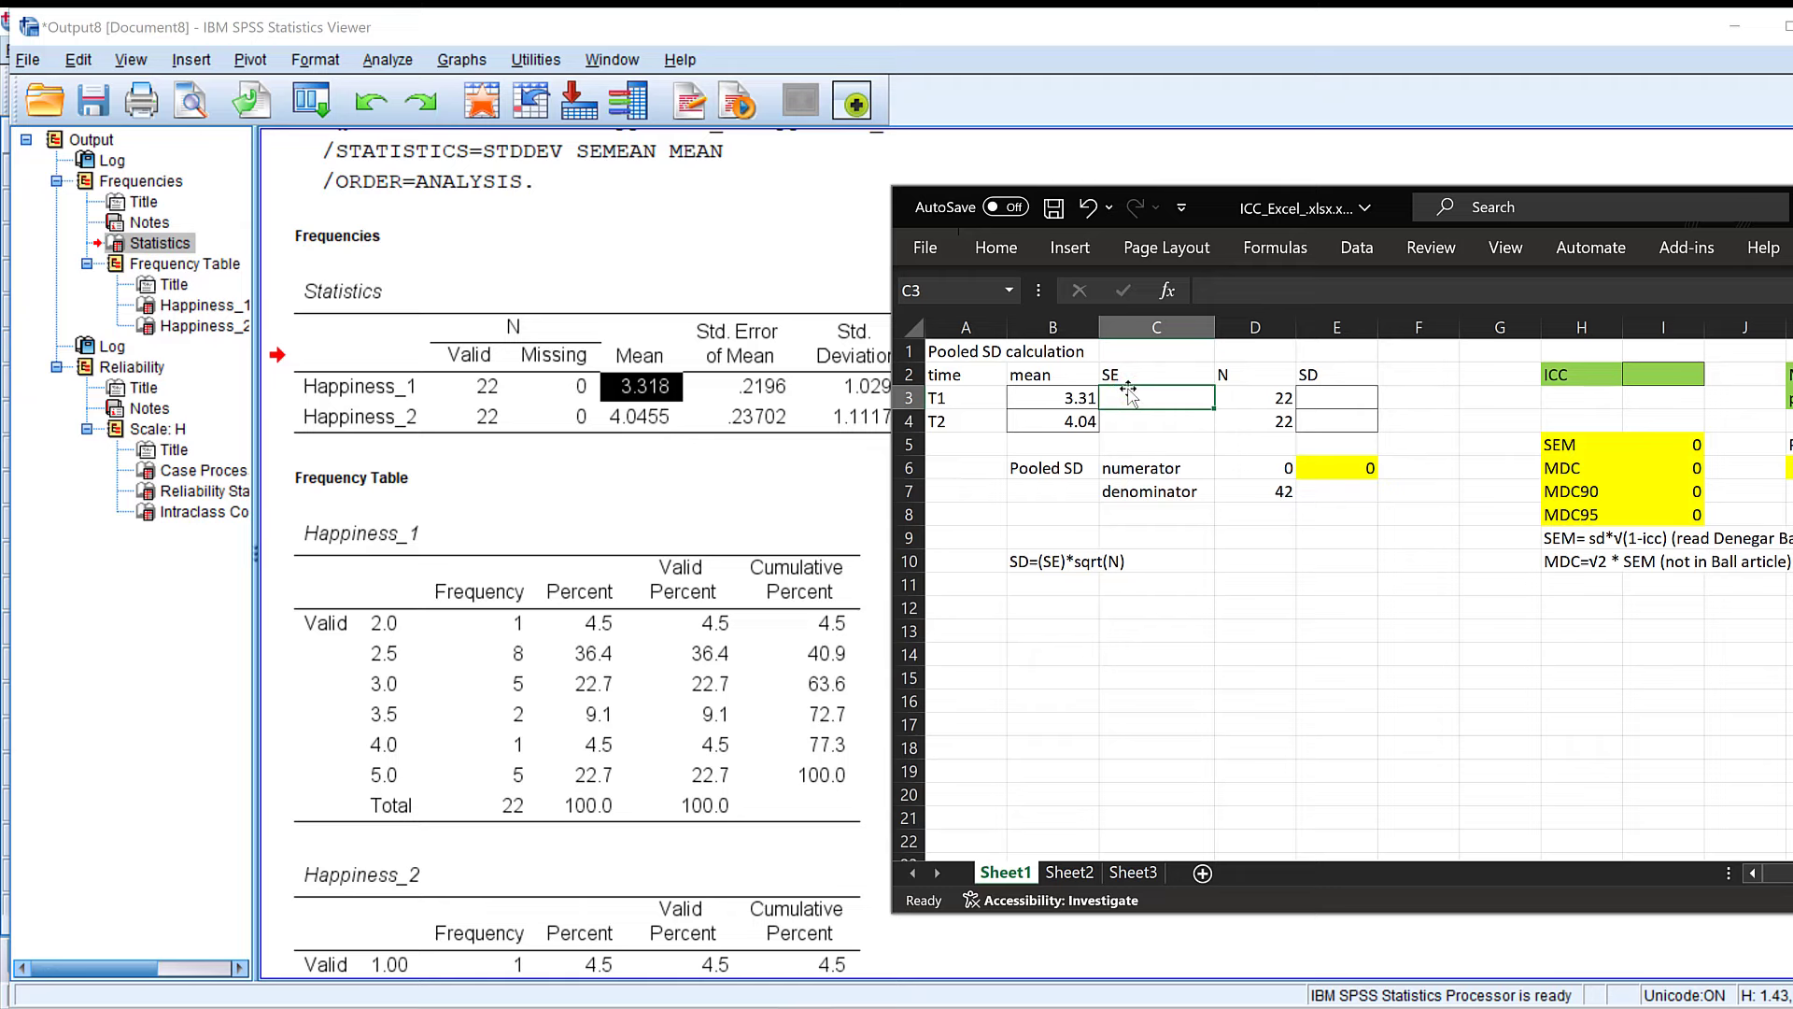
{"action": "type", "text": ".21"}
{"action": "left_click", "coordinate": [758, 387]}
{"action": "left_click", "coordinate": [754, 413]}
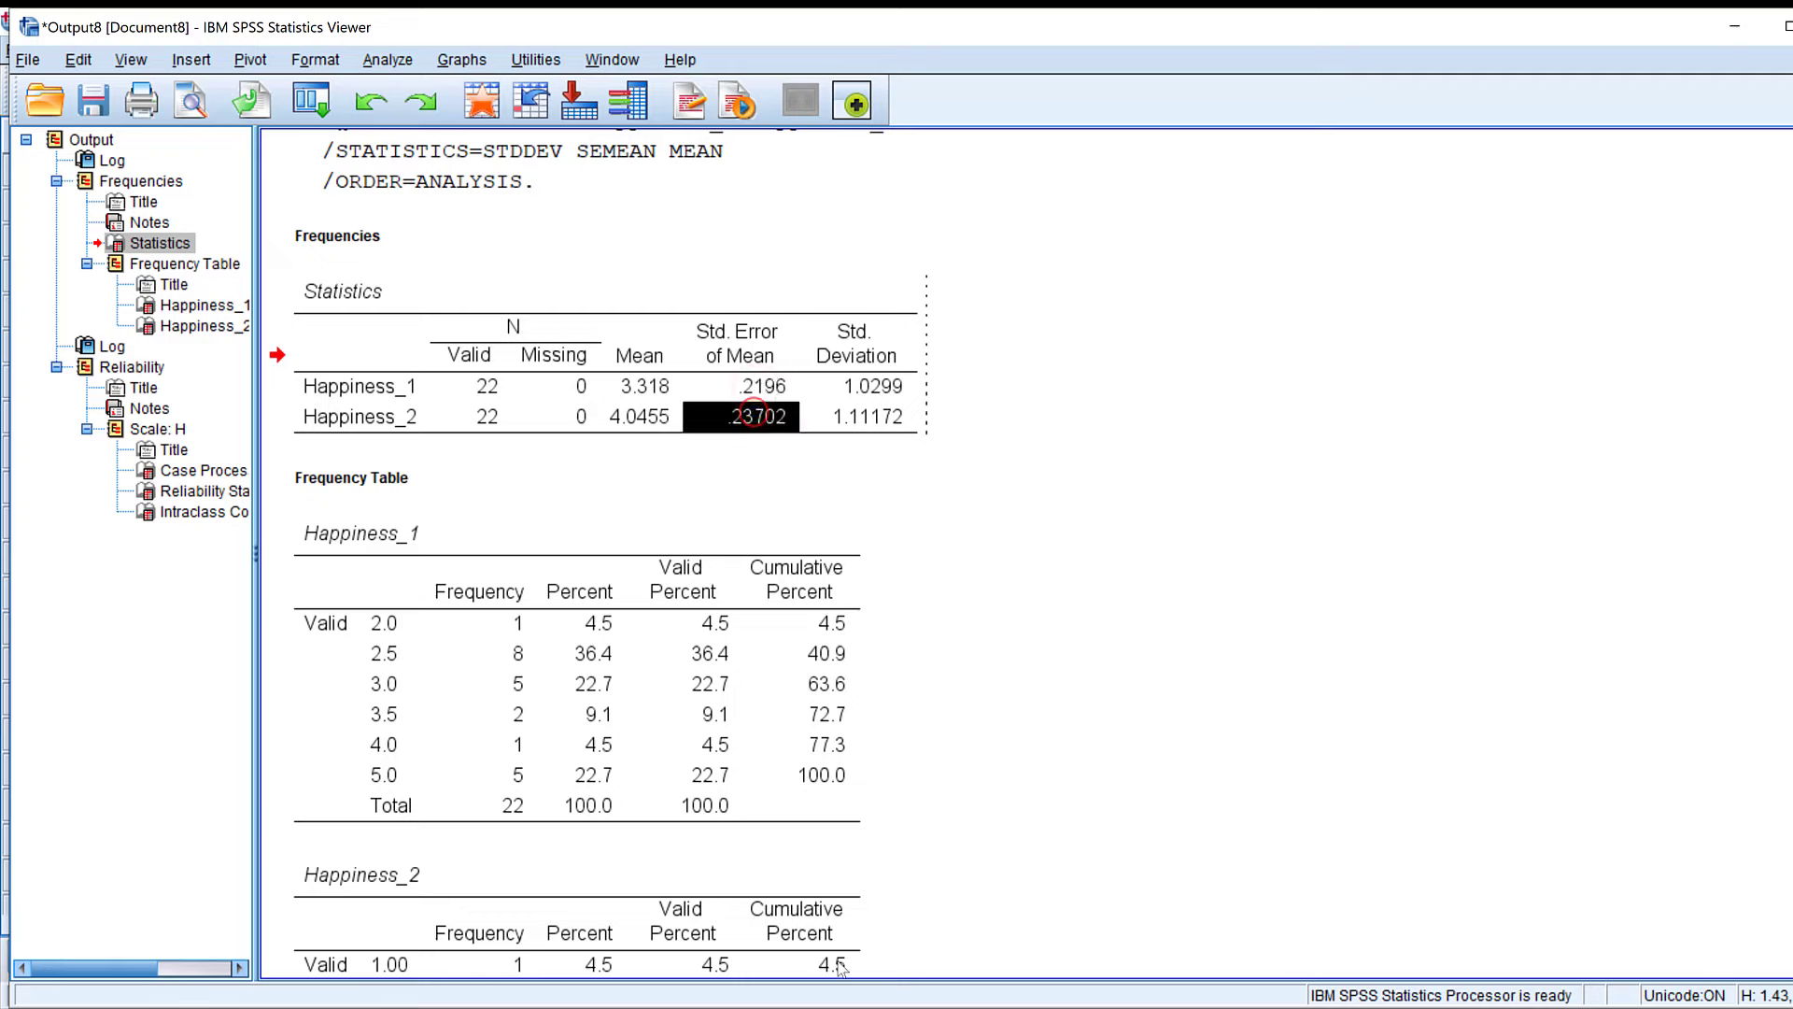
{"action": "key", "text": "alt+Tab"}
{"action": "type", "text": "21"}
{"action": "left_click", "coordinate": [1140, 422]}
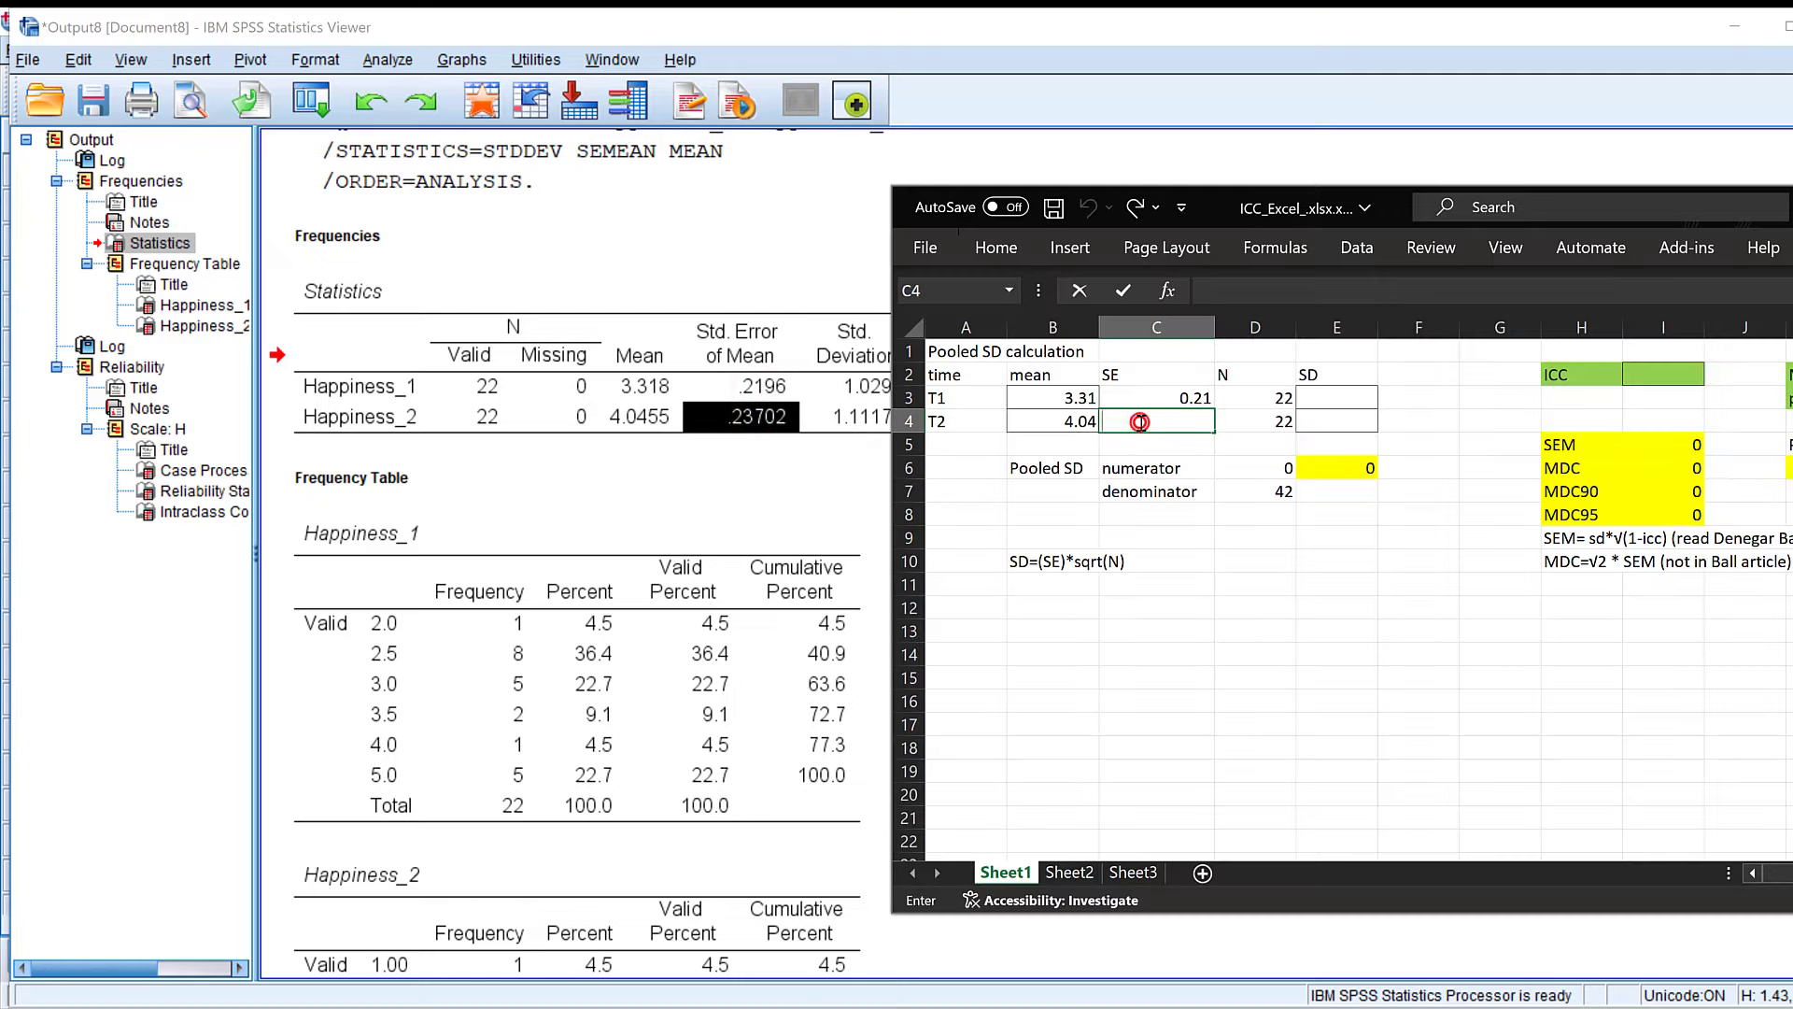
{"action": "type", "text": ".23"}
- Enter standard deviations 1.02 in E3 and 1.11 in E4
{"action": "left_click", "coordinate": [1337, 396]}
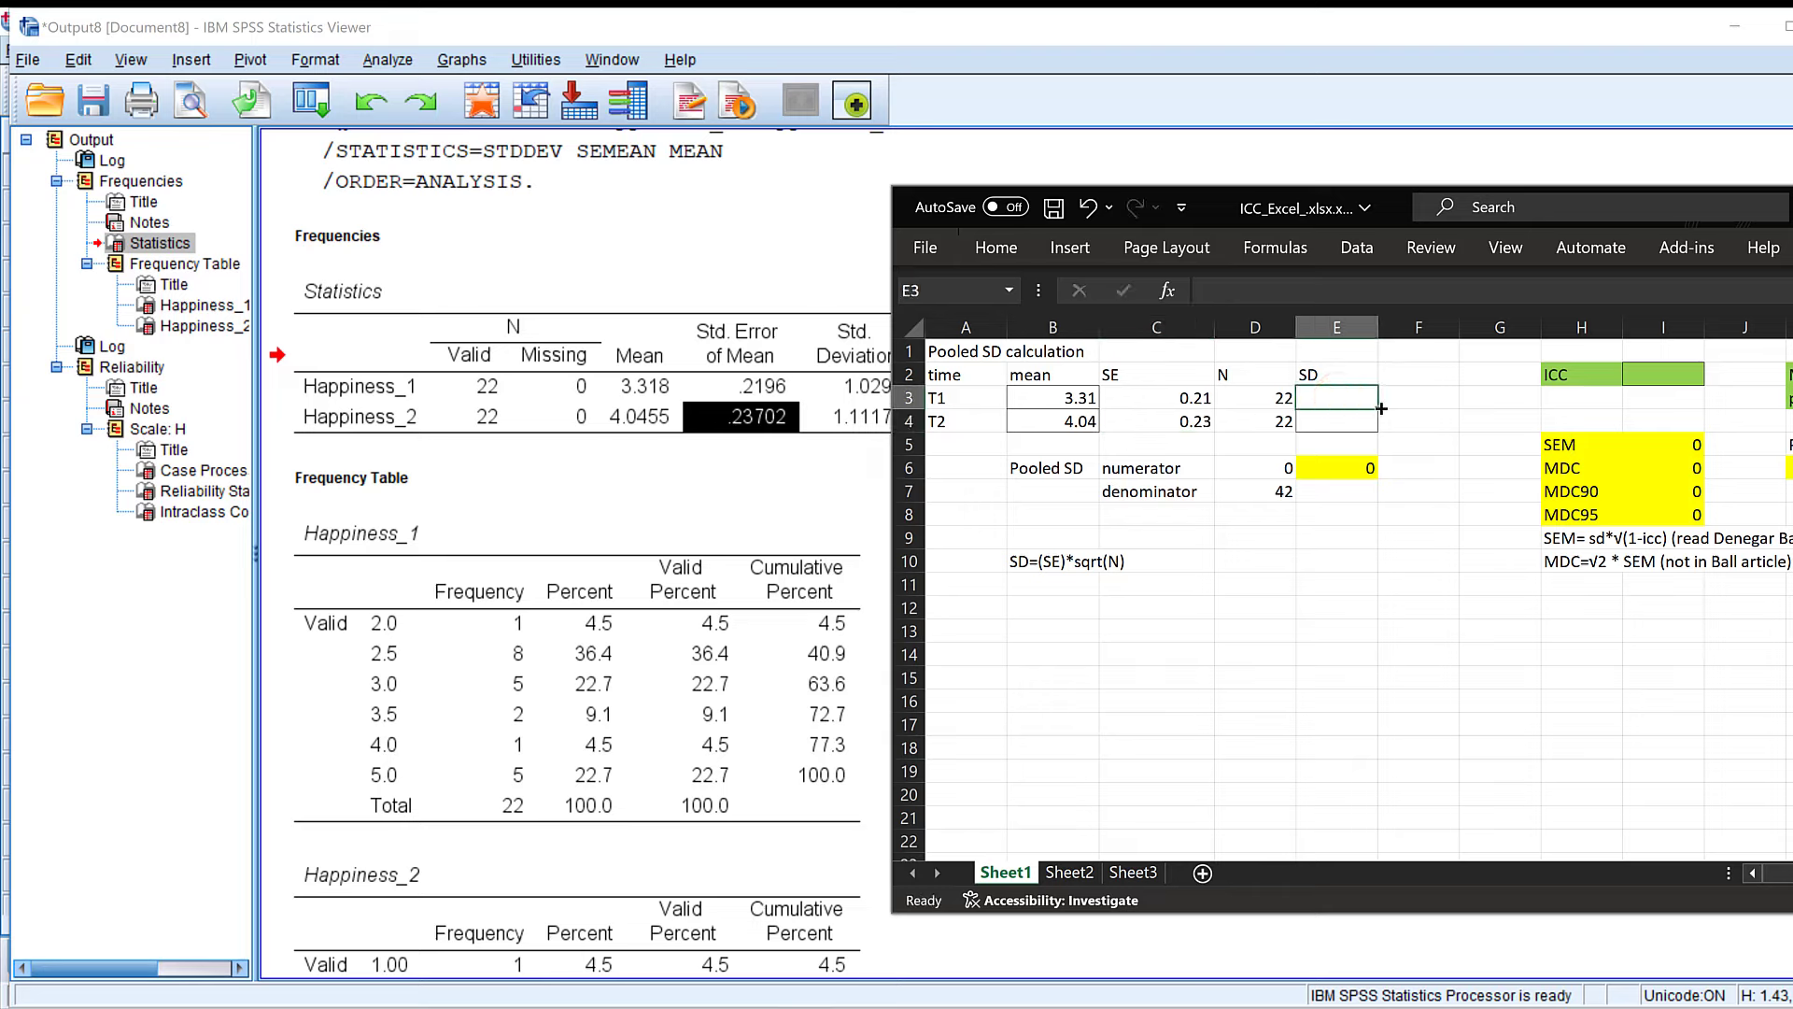
{"action": "type", "text": "1.02"}
{"action": "left_click", "coordinate": [1331, 423]}
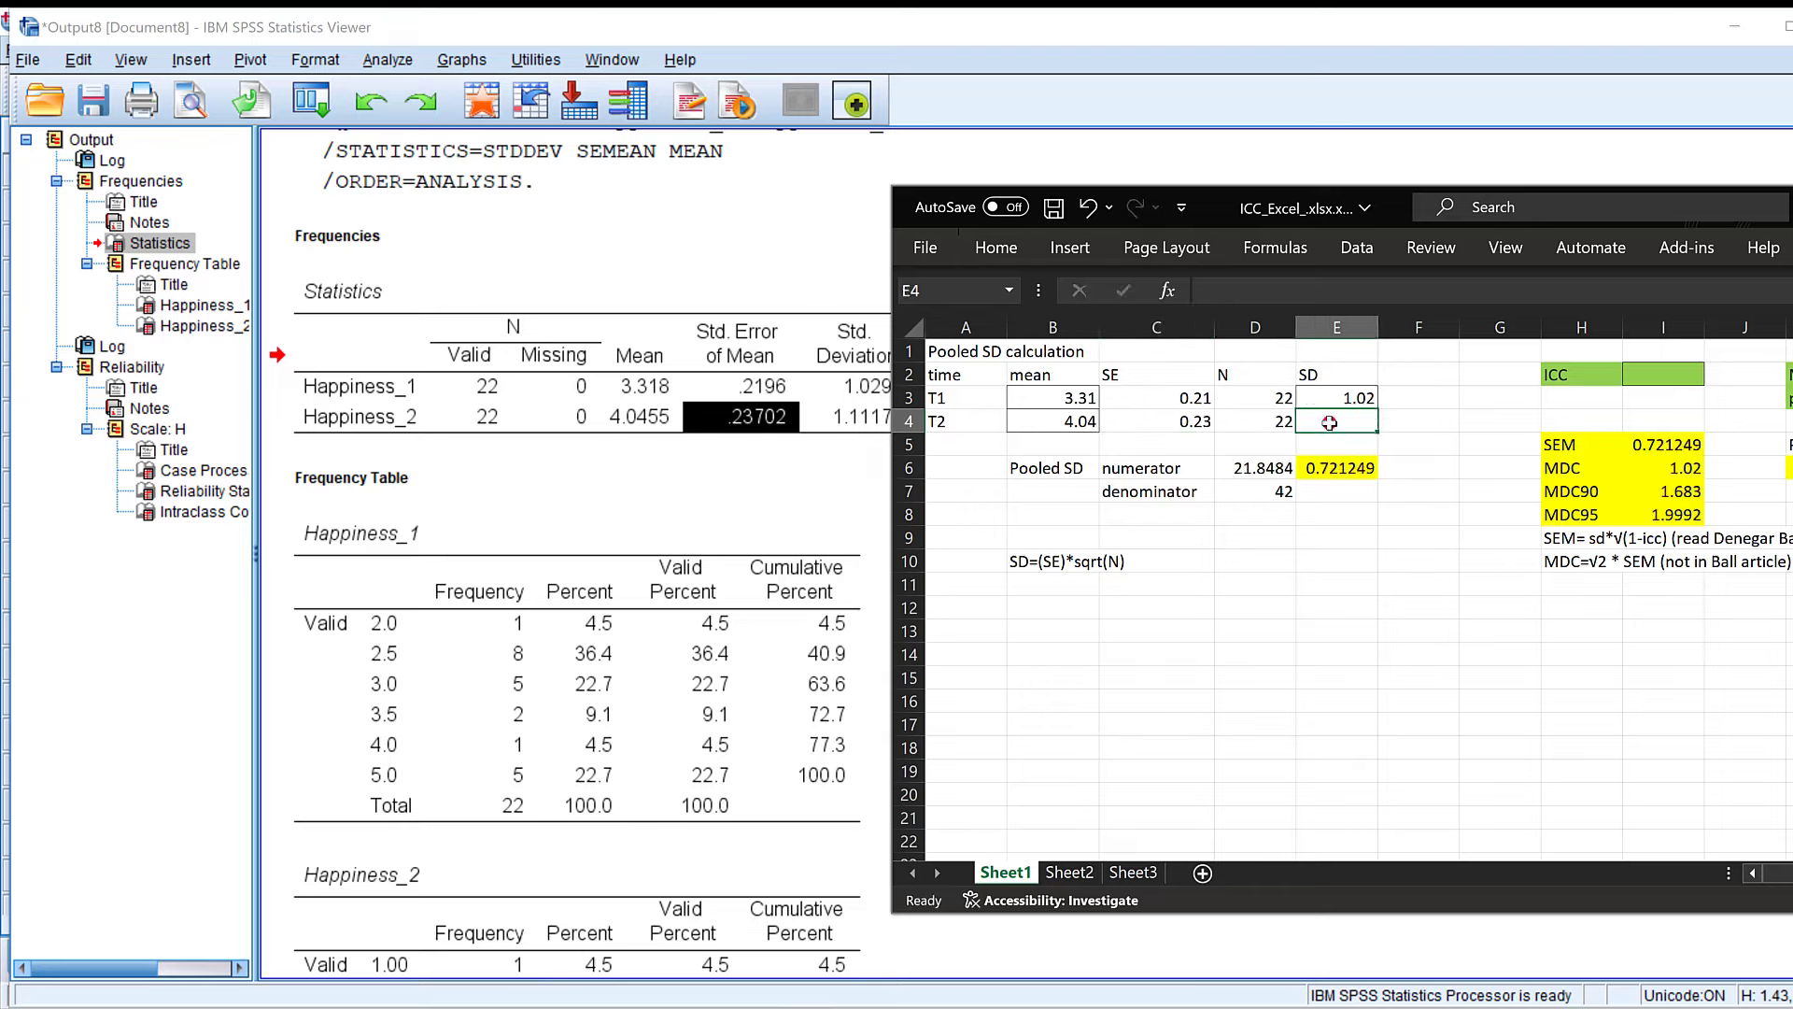
{"action": "left_click", "coordinate": [757, 479]}
{"action": "key", "text": "alt+Tab"}
{"action": "type", "text": "1.11"}
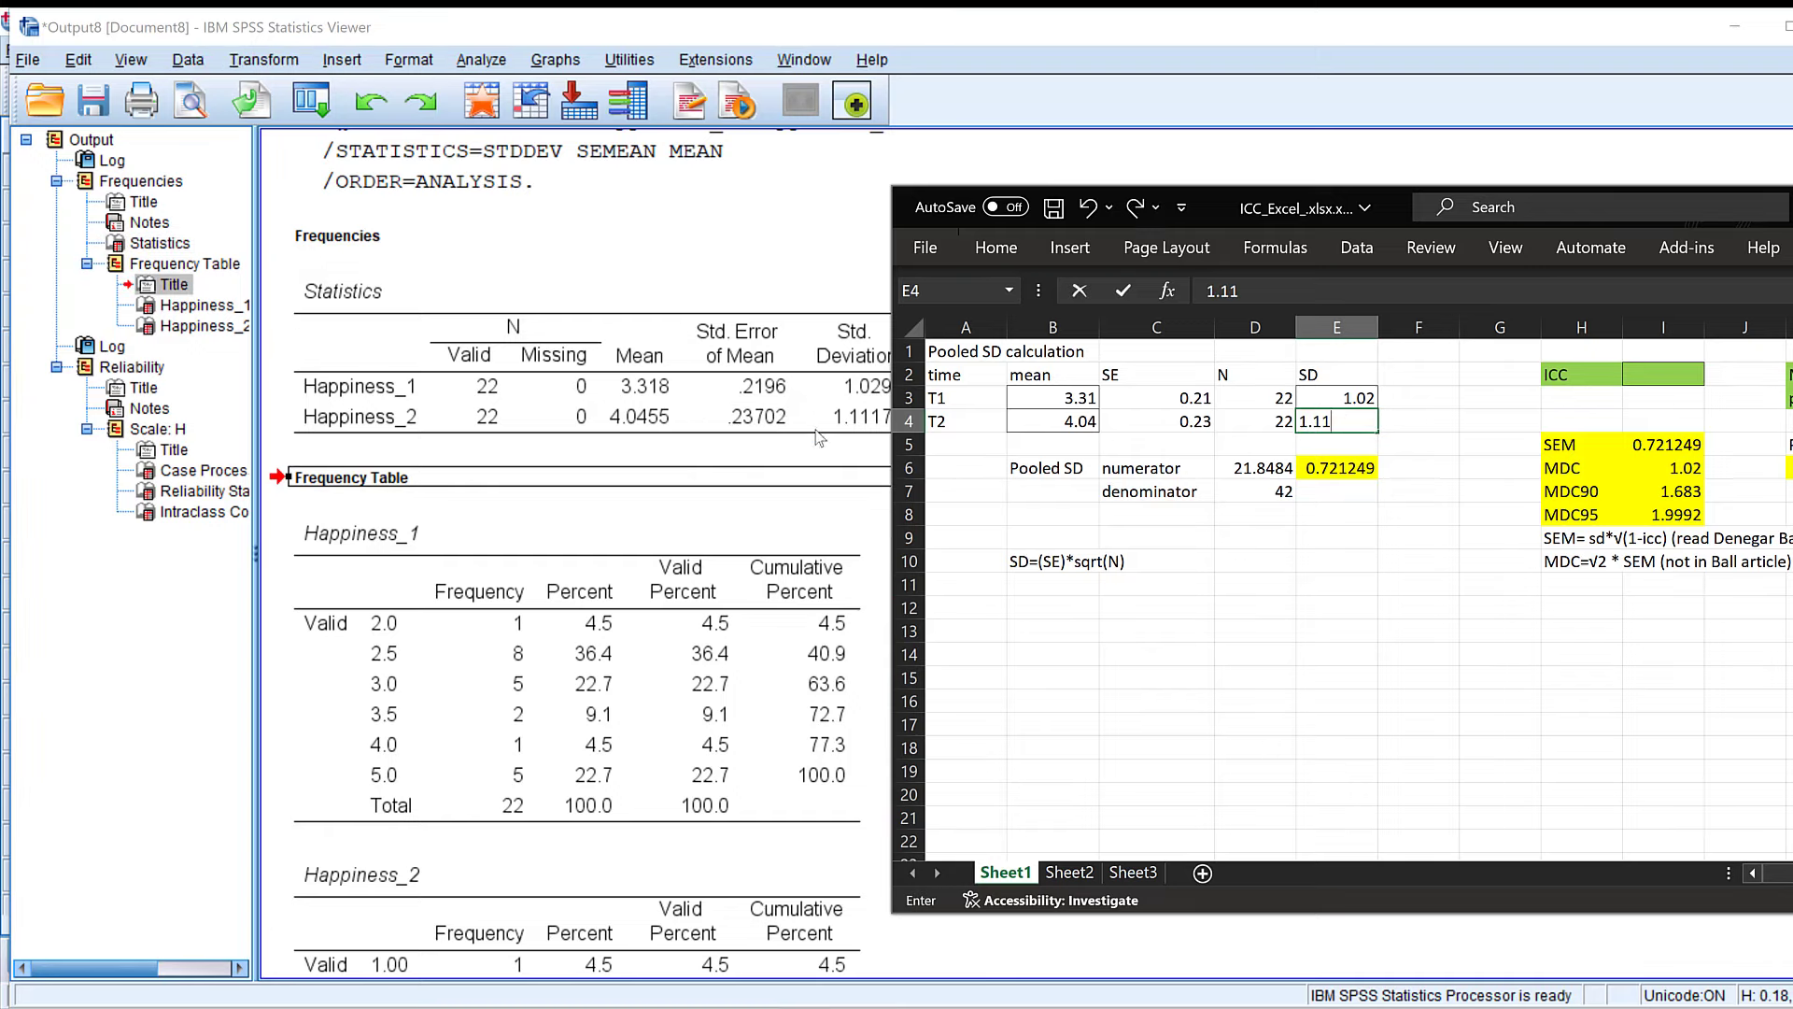
- Review the Happiness_1 and Happiness_2 frequency tables in the SPSS output
{"action": "left_click", "coordinate": [589, 537]}
{"action": "scroll", "coordinate": [588, 537], "scroll_direction": "down", "scroll_amount": 2}
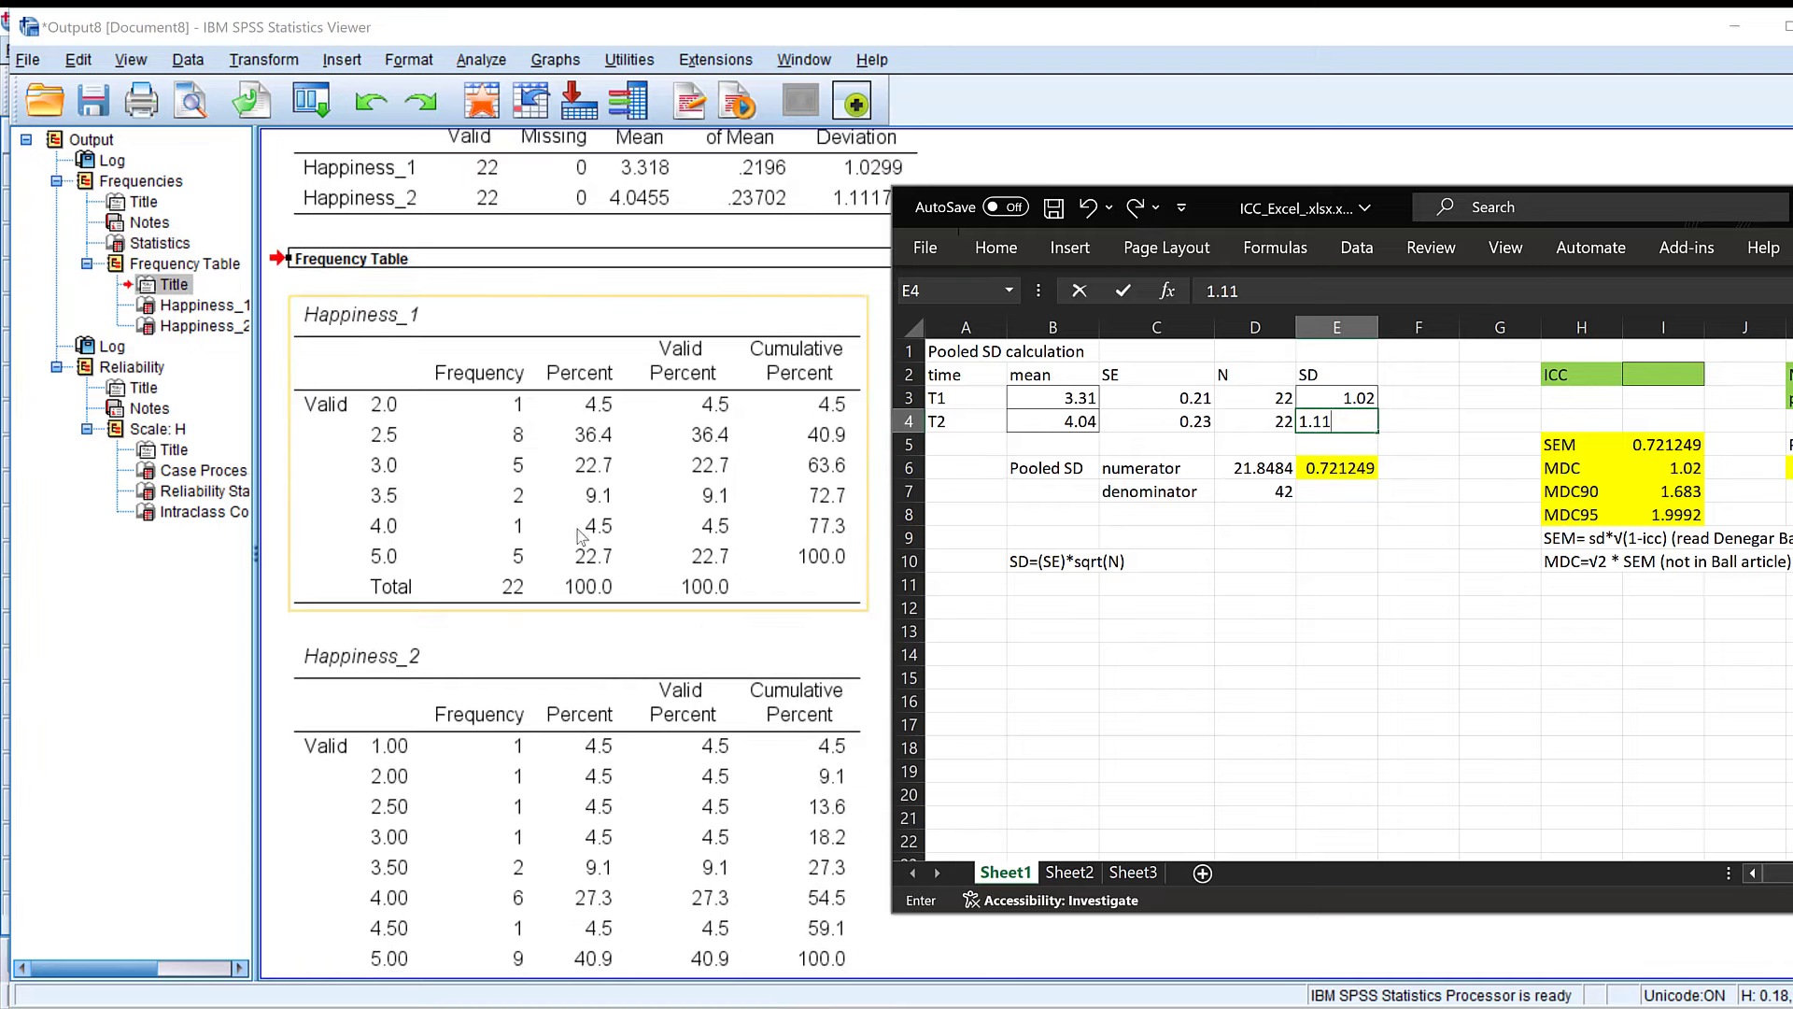
{"action": "scroll", "coordinate": [598, 532], "scroll_direction": "down", "scroll_amount": 4}
{"action": "left_click", "coordinate": [614, 530]}
{"action": "scroll", "coordinate": [614, 531], "scroll_direction": "down", "scroll_amount": 5}
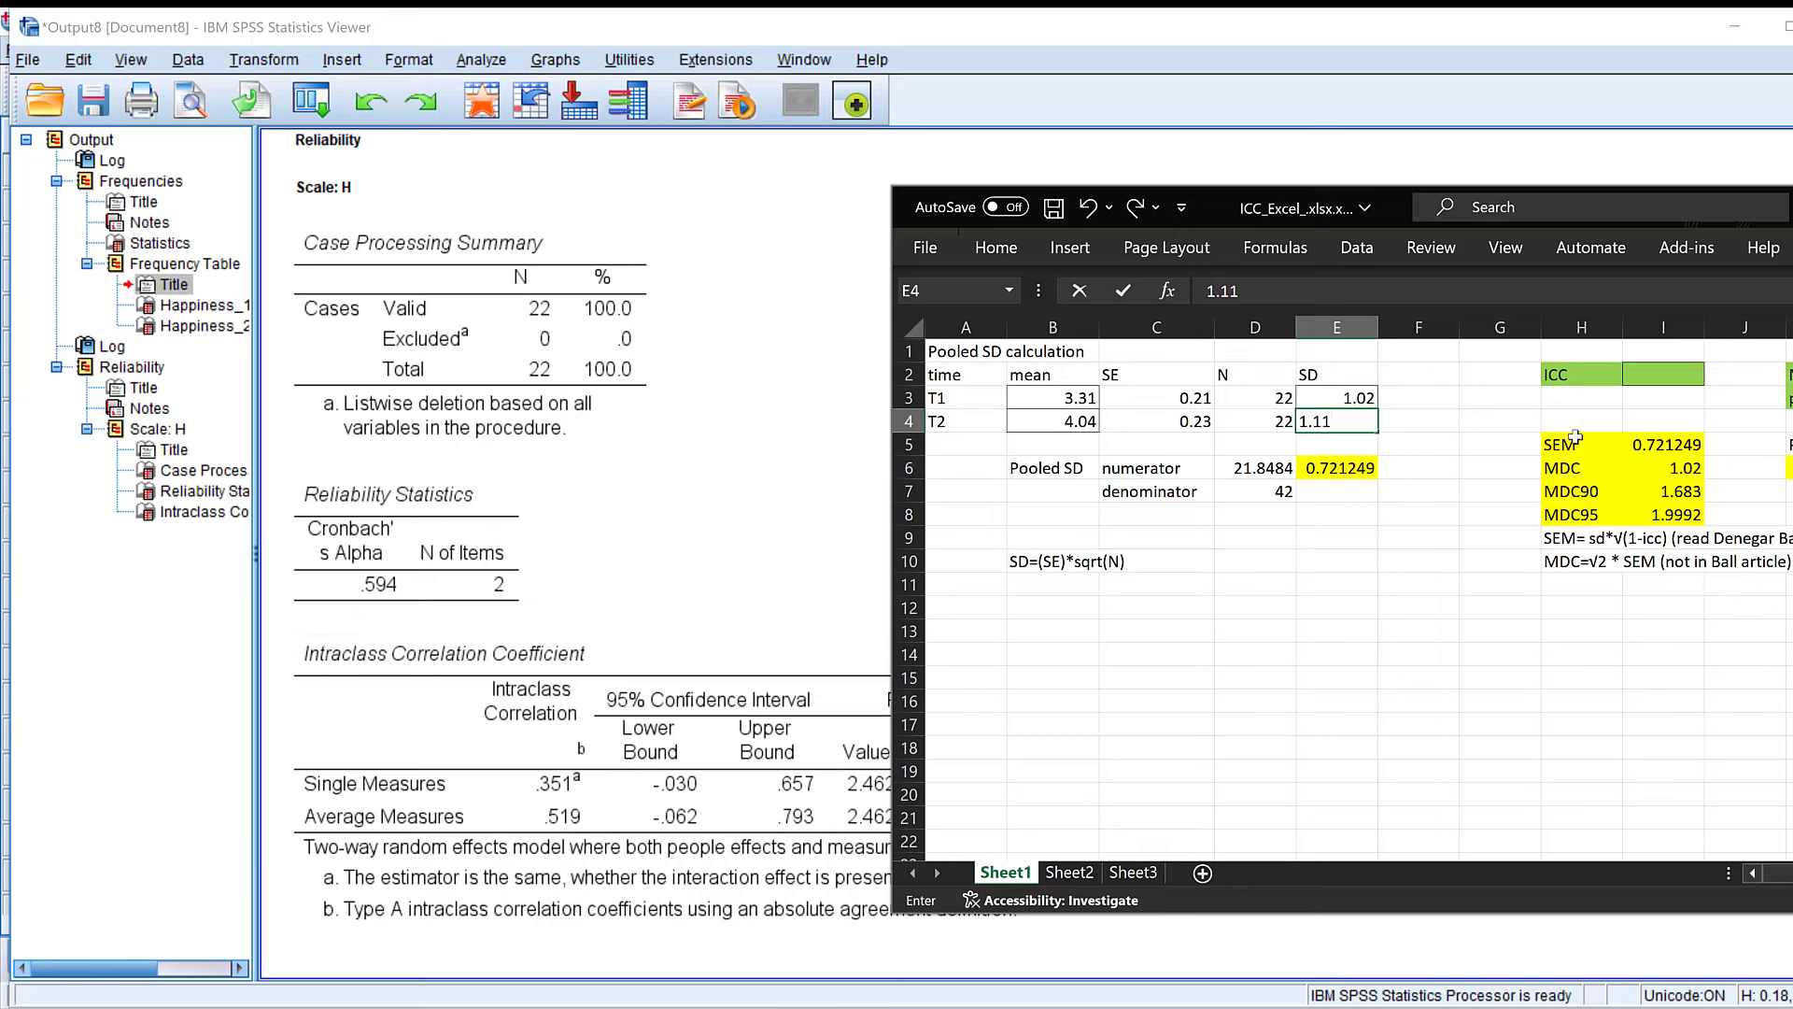
- Enter the ICC of 0.519 in Excel, yielding SEM 0.739281 and MDC95 2.049182
{"action": "left_click", "coordinate": [1650, 377]}
{"action": "key", "text": "BackSpace"}
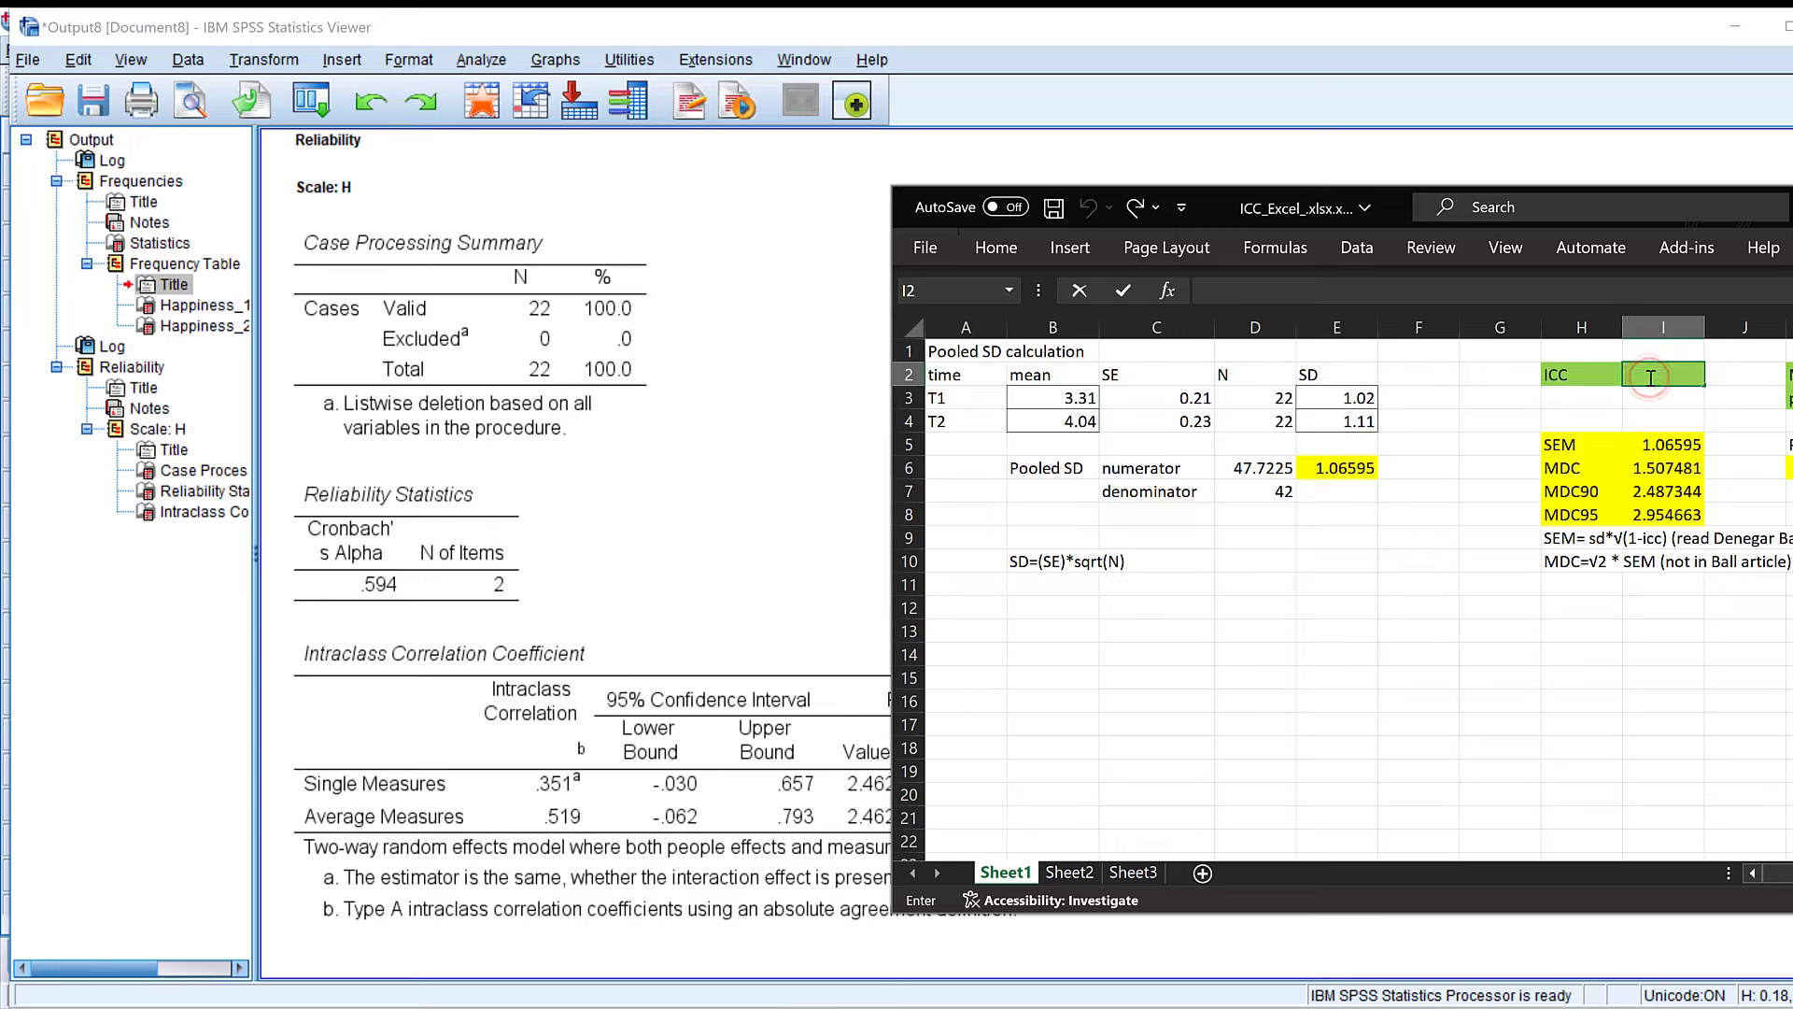
{"action": "type", "text": ".519"}
{"action": "left_click", "coordinate": [1435, 509]}
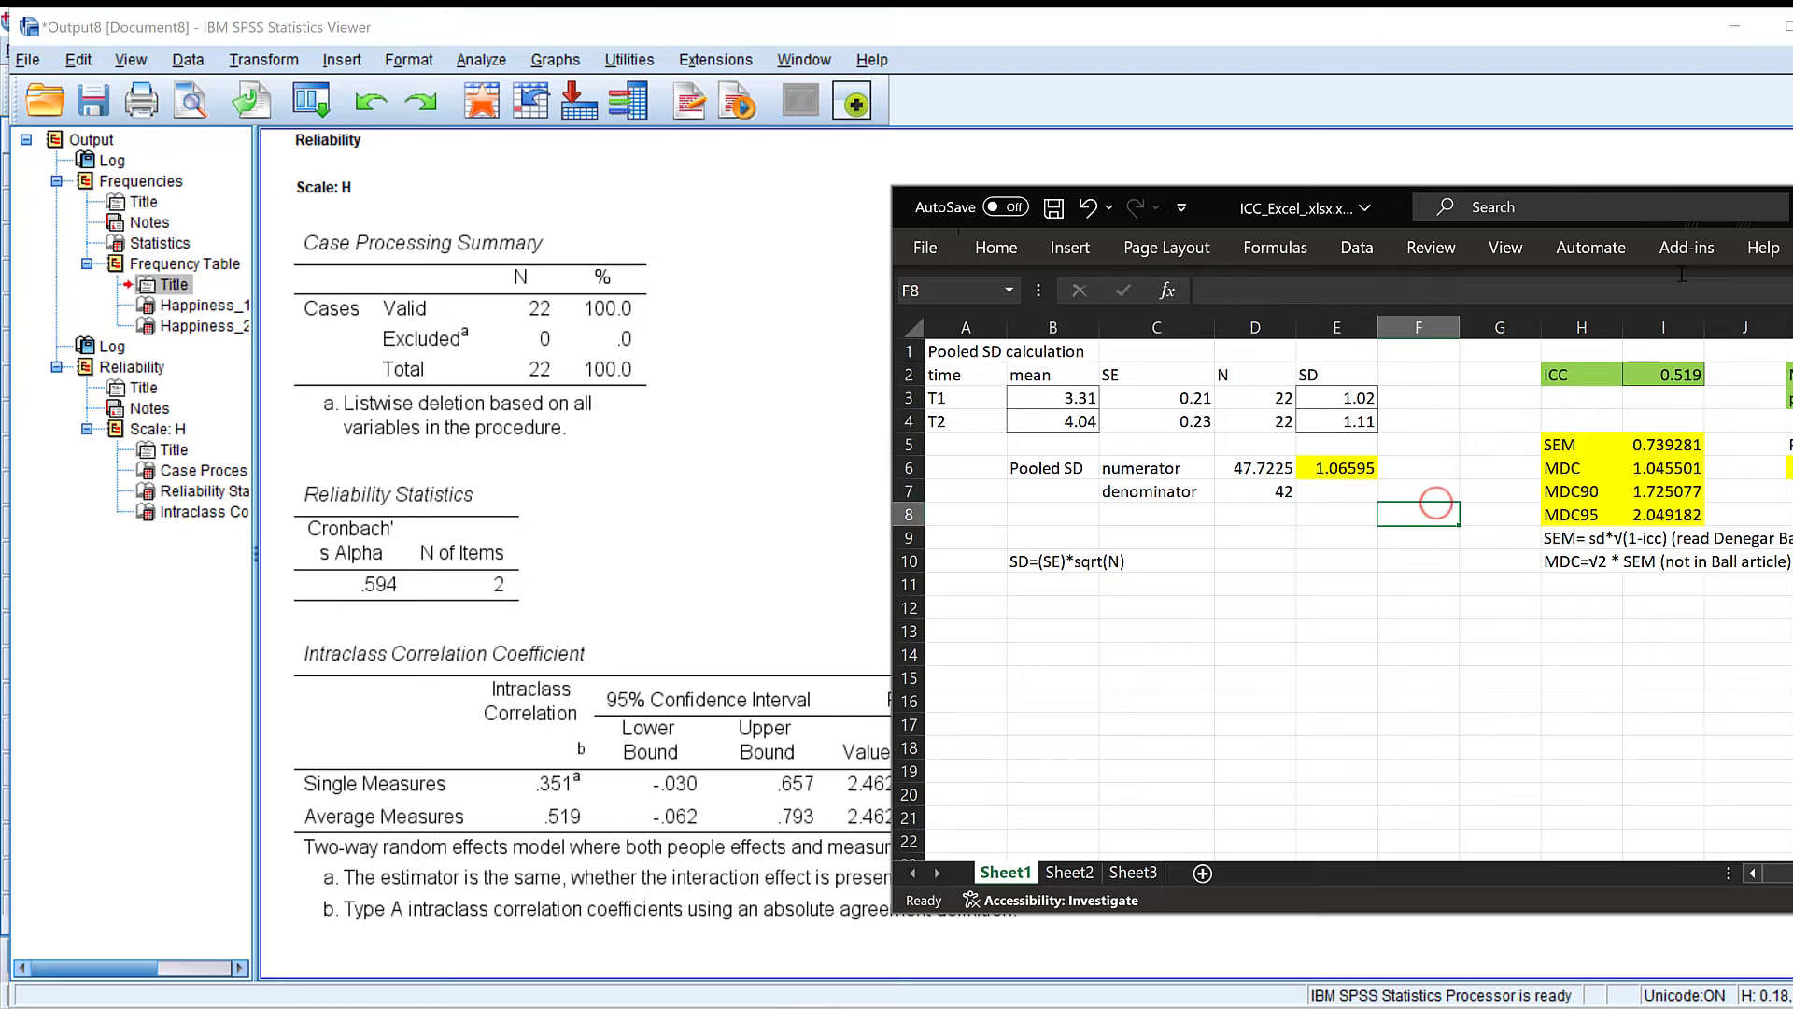
{"action": "left_click_drag", "start_coordinate": [1761, 200], "coordinate": [1344, 145]}
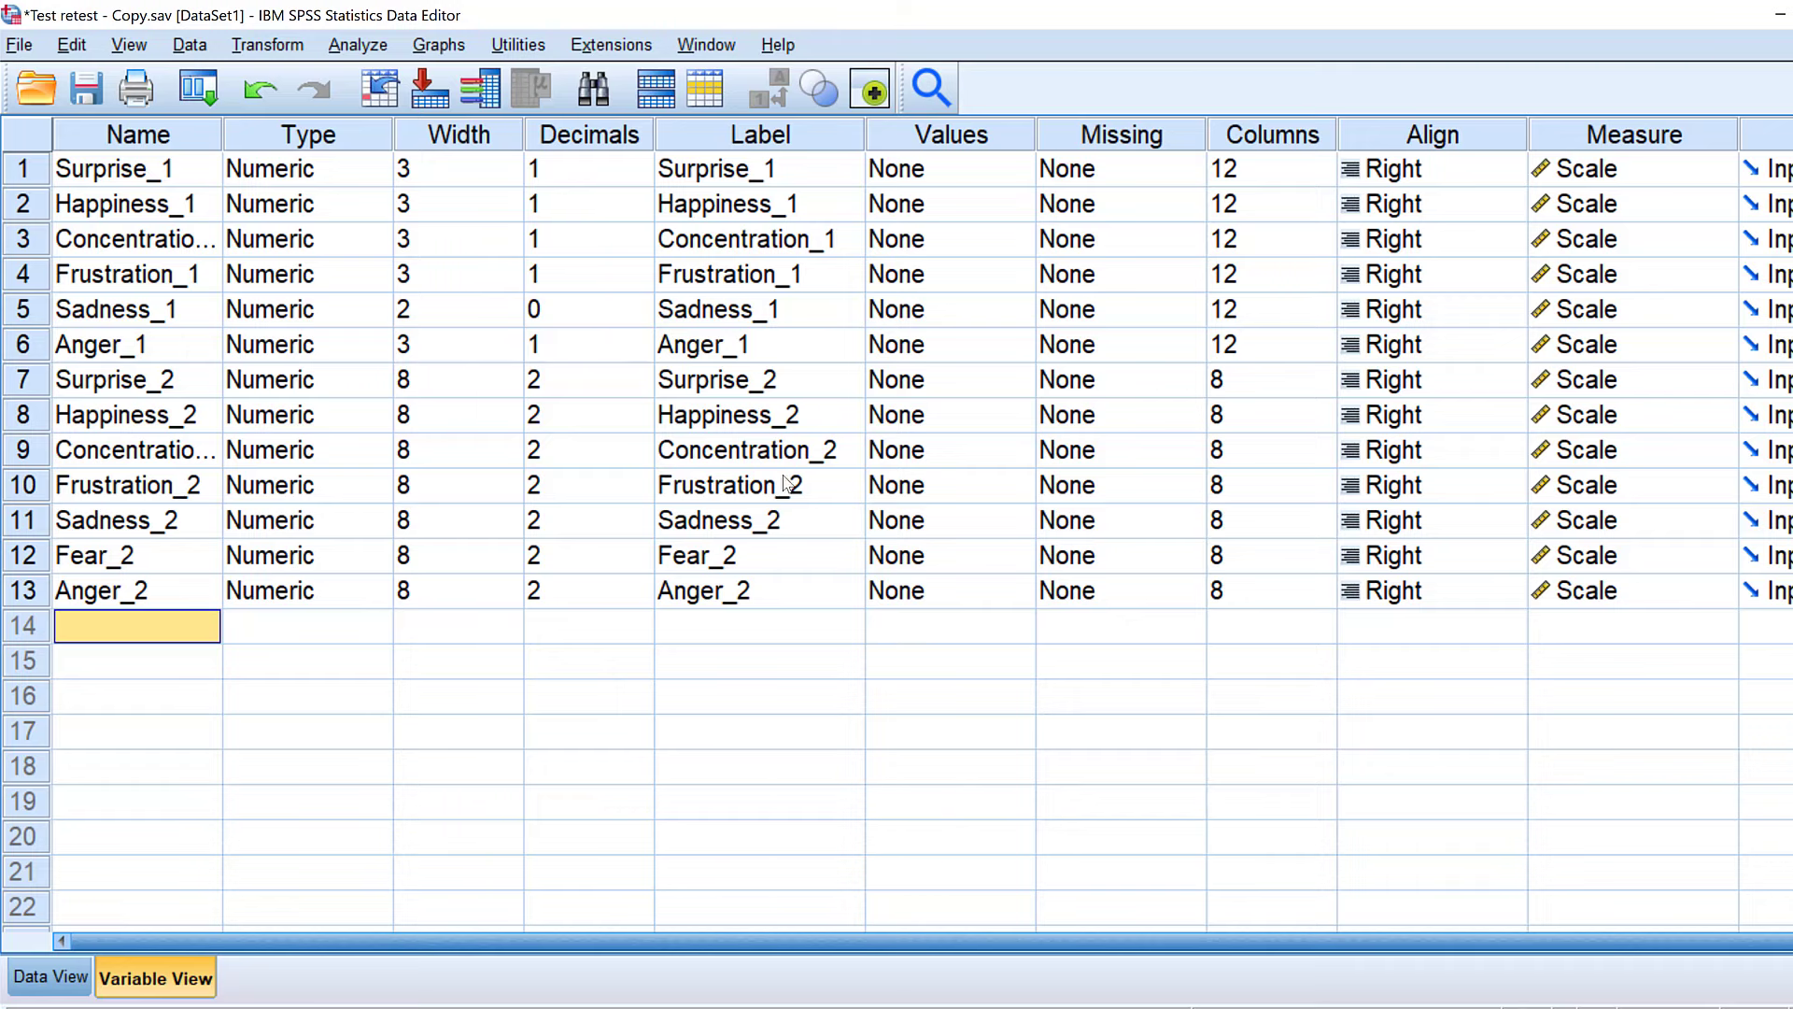
- Run a bivariate Pearson correlation between Surprise_1 and Happiness_1
{"action": "left_click", "coordinate": [354, 48]}
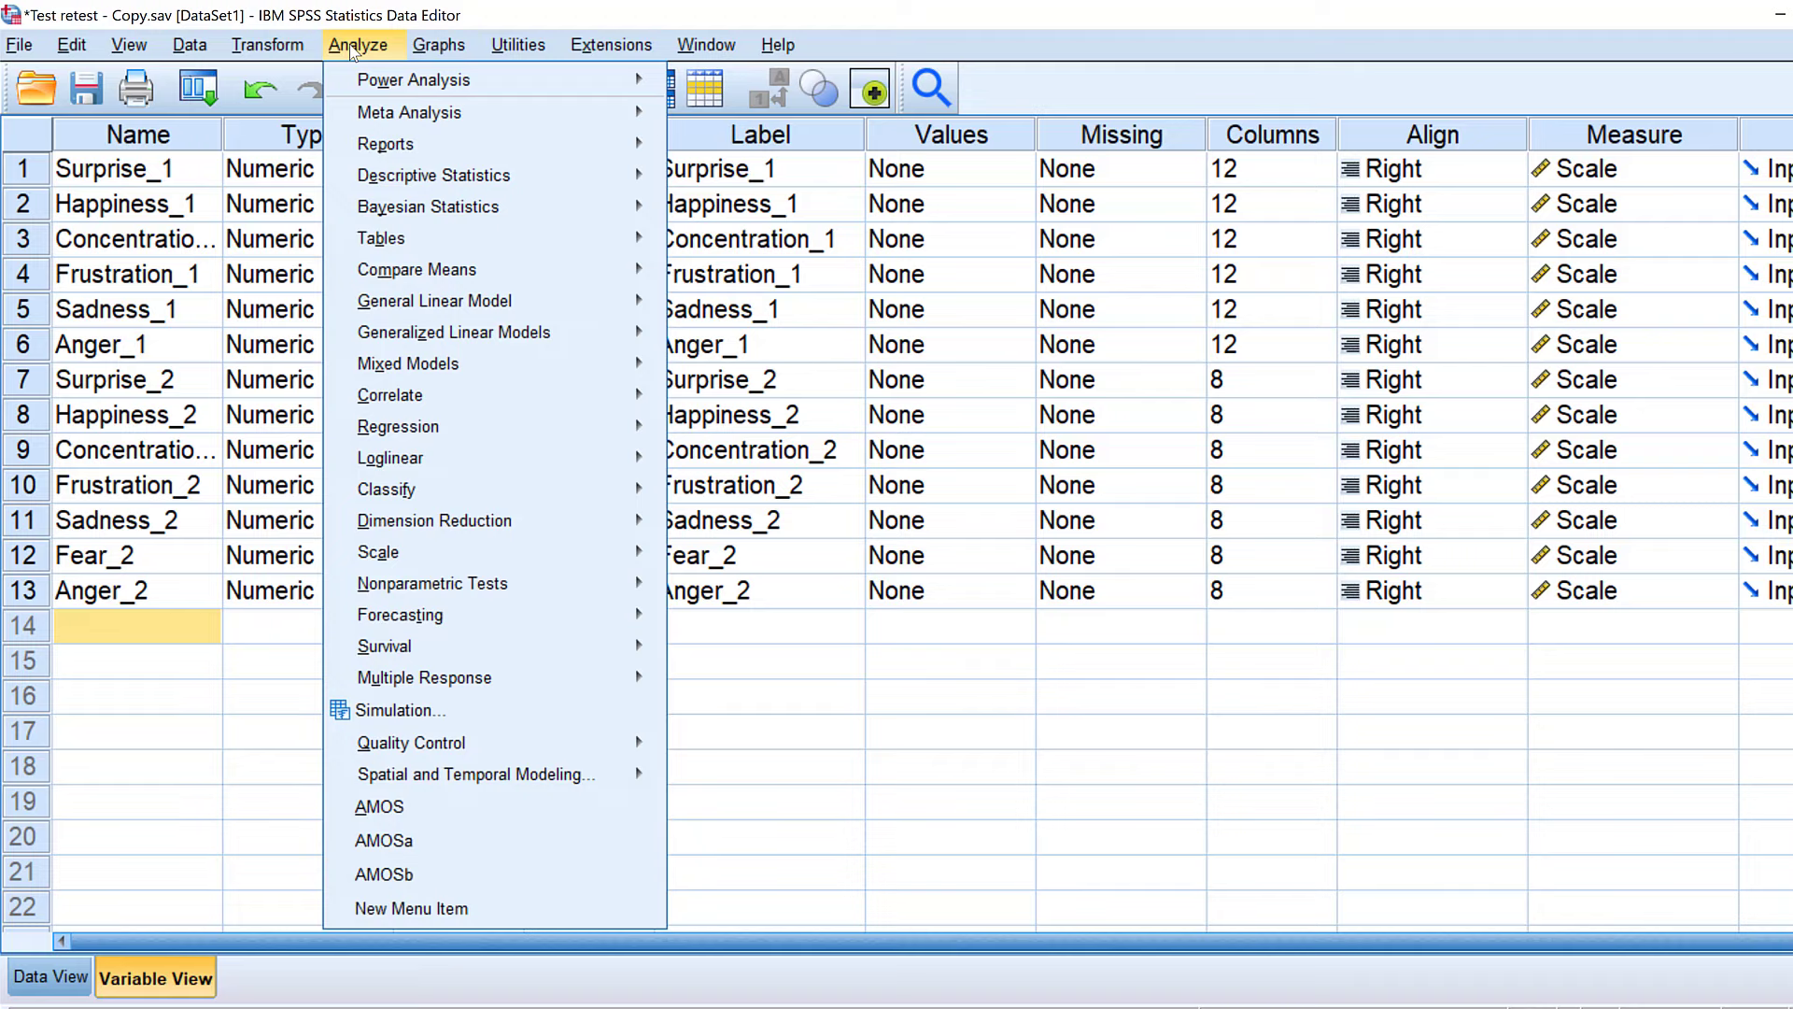
{"action": "mouse_move", "coordinate": [434, 397]}
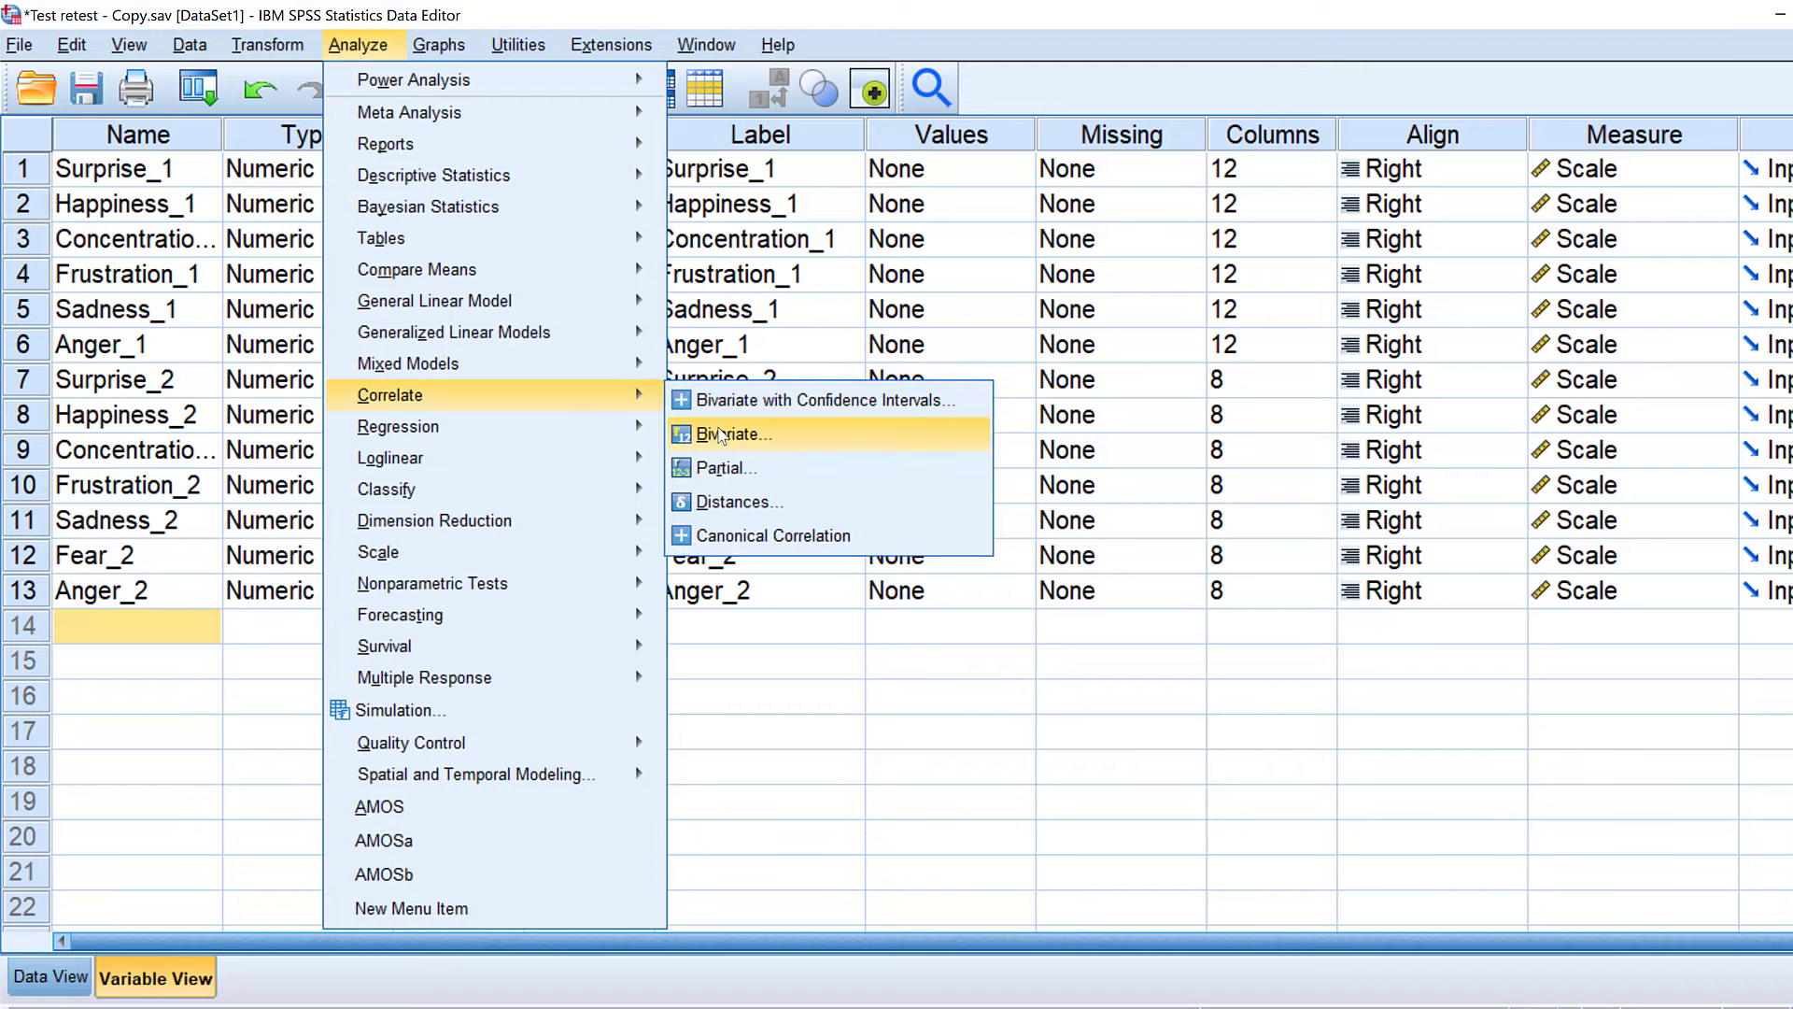
{"action": "left_click", "coordinate": [721, 434]}
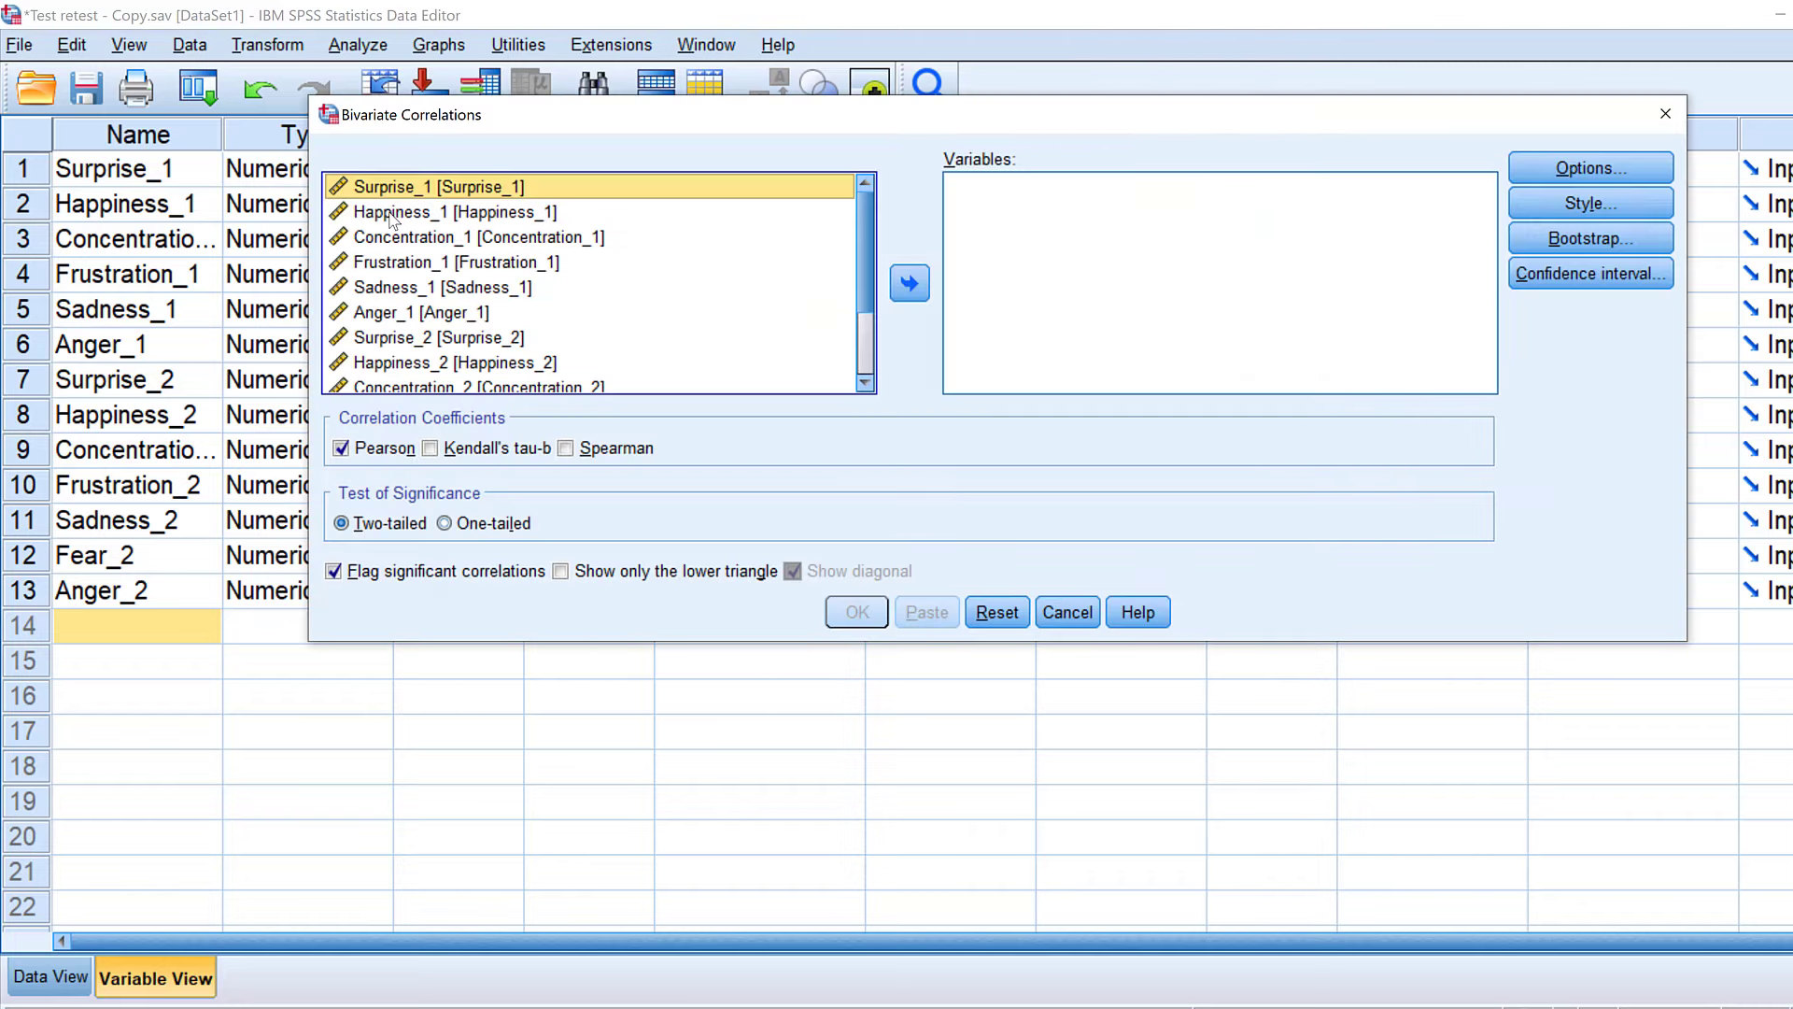
{"action": "left_click", "coordinate": [391, 213]}
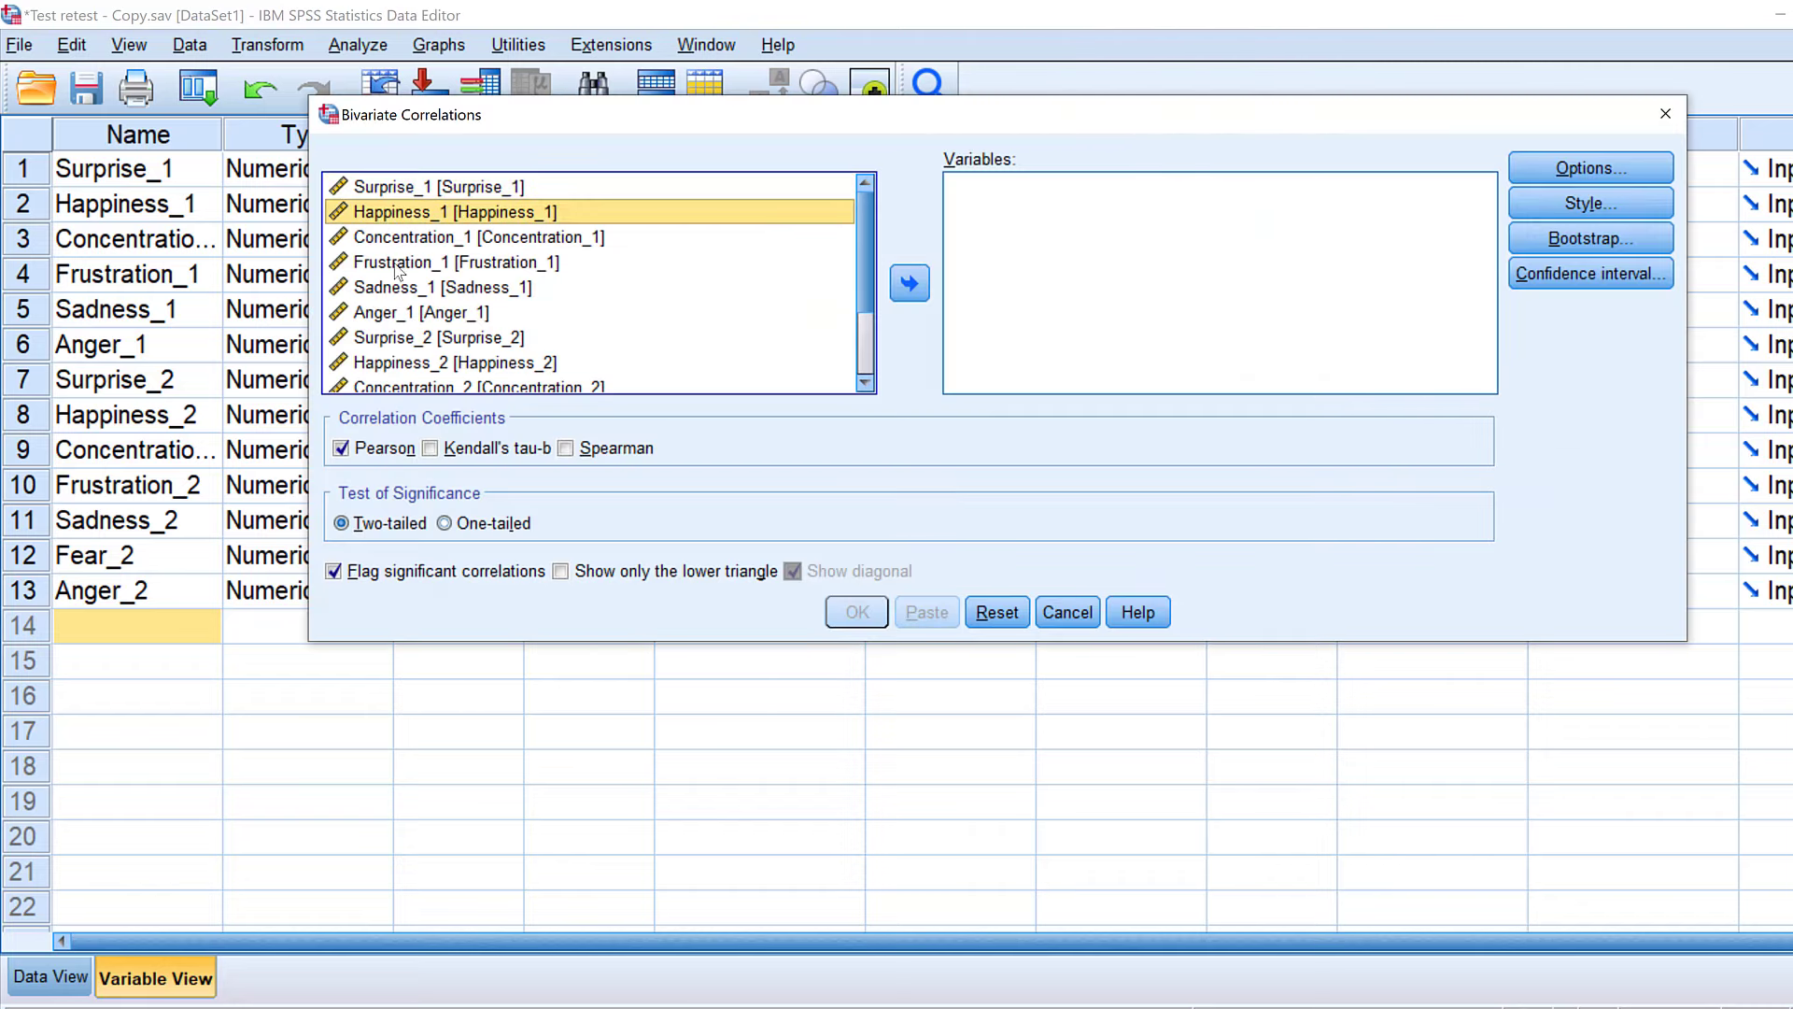
{"action": "left_click", "coordinate": [393, 191], "text": "shift"}
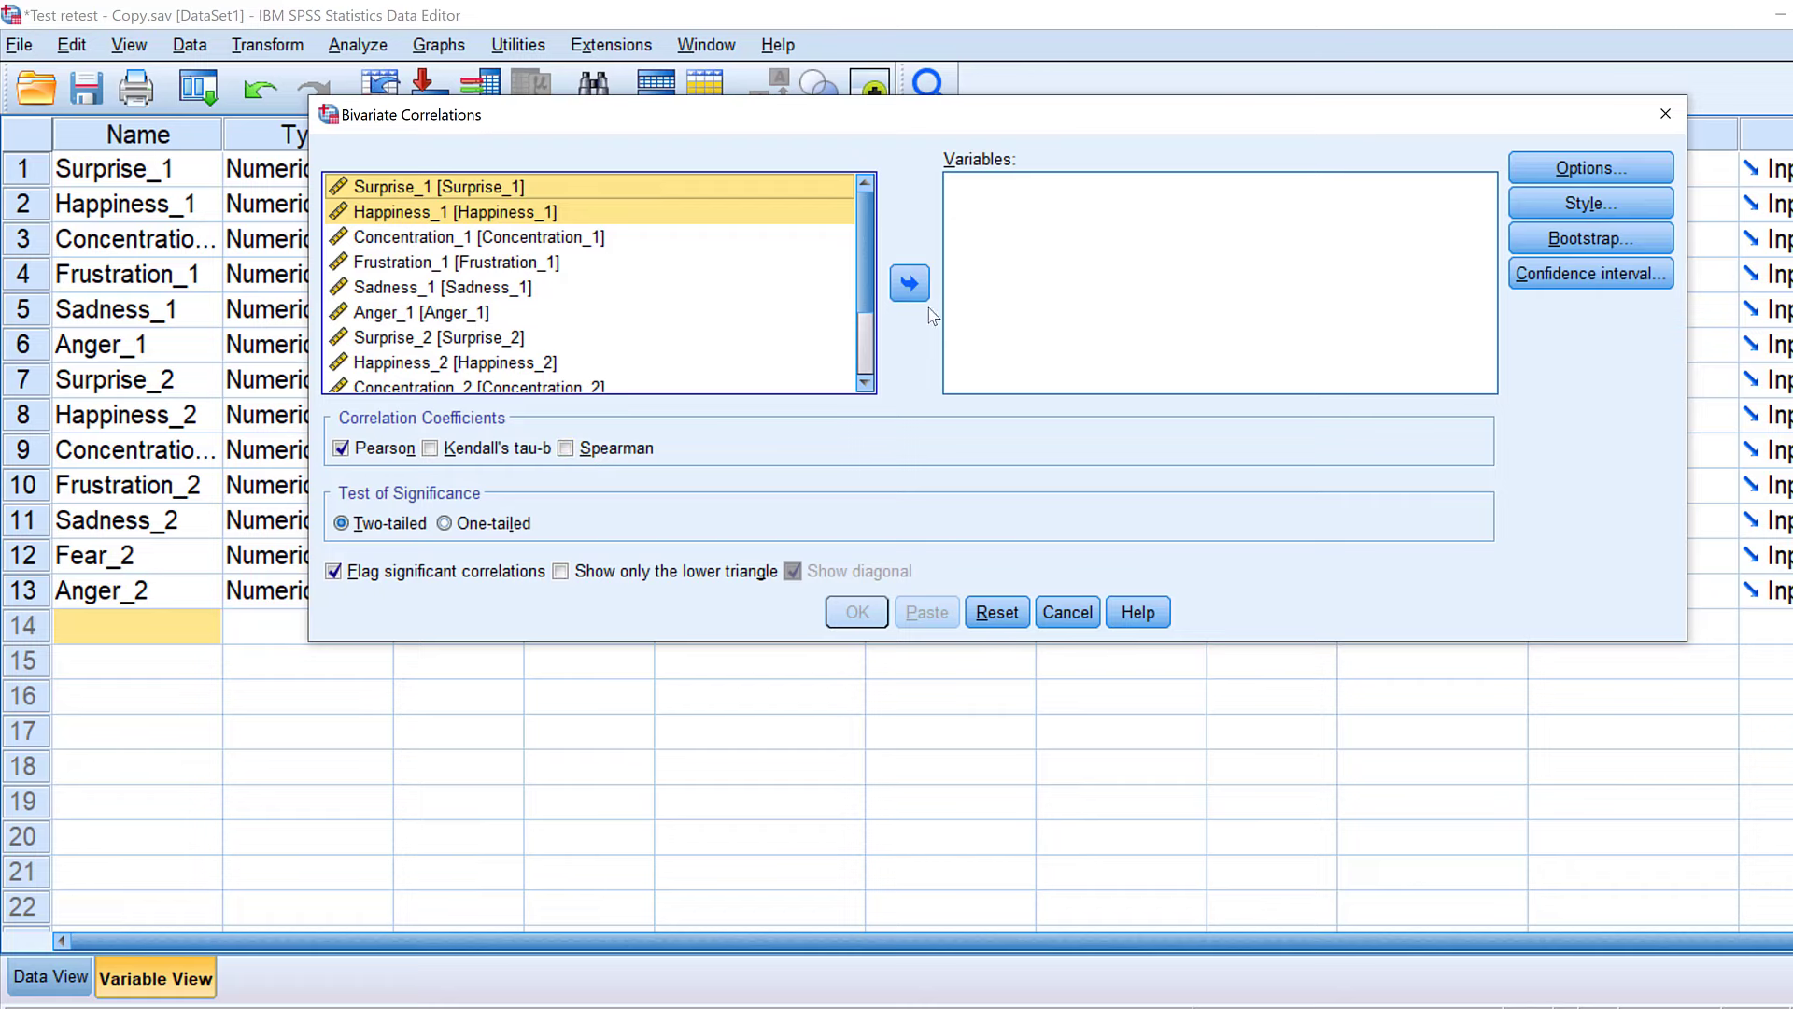
{"action": "left_click", "coordinate": [910, 285]}
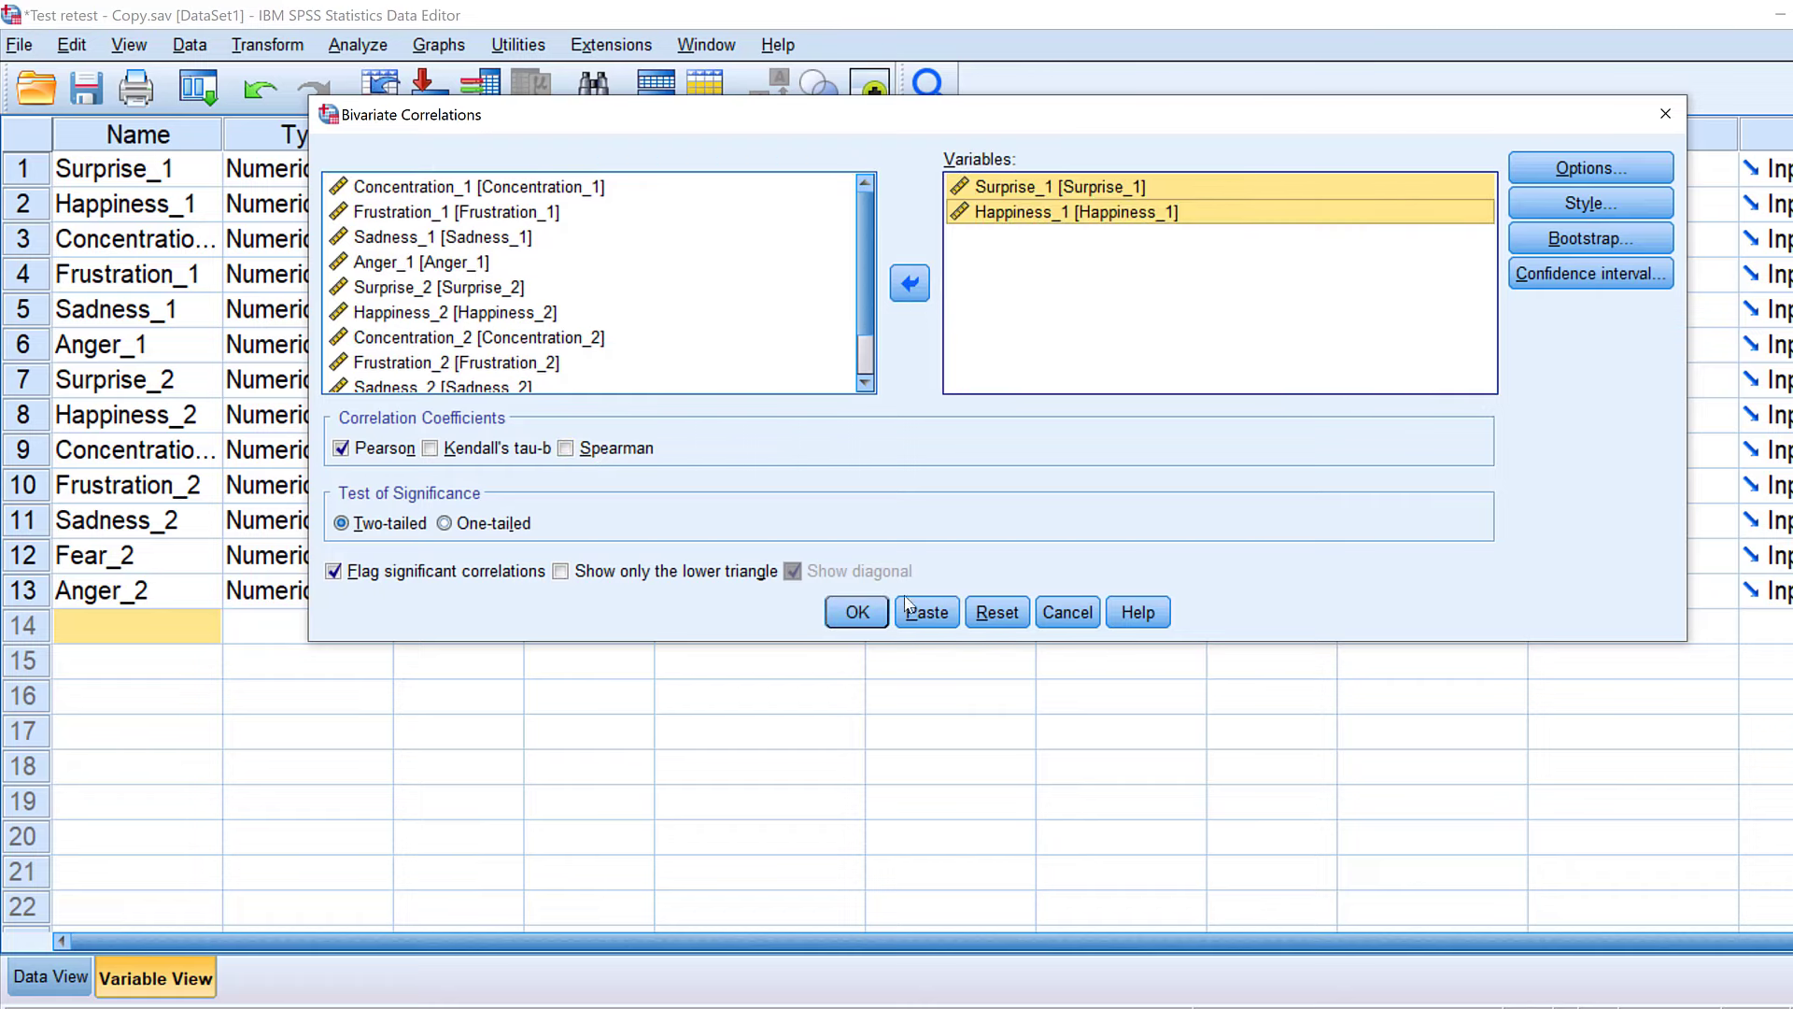
{"action": "left_click", "coordinate": [851, 624]}
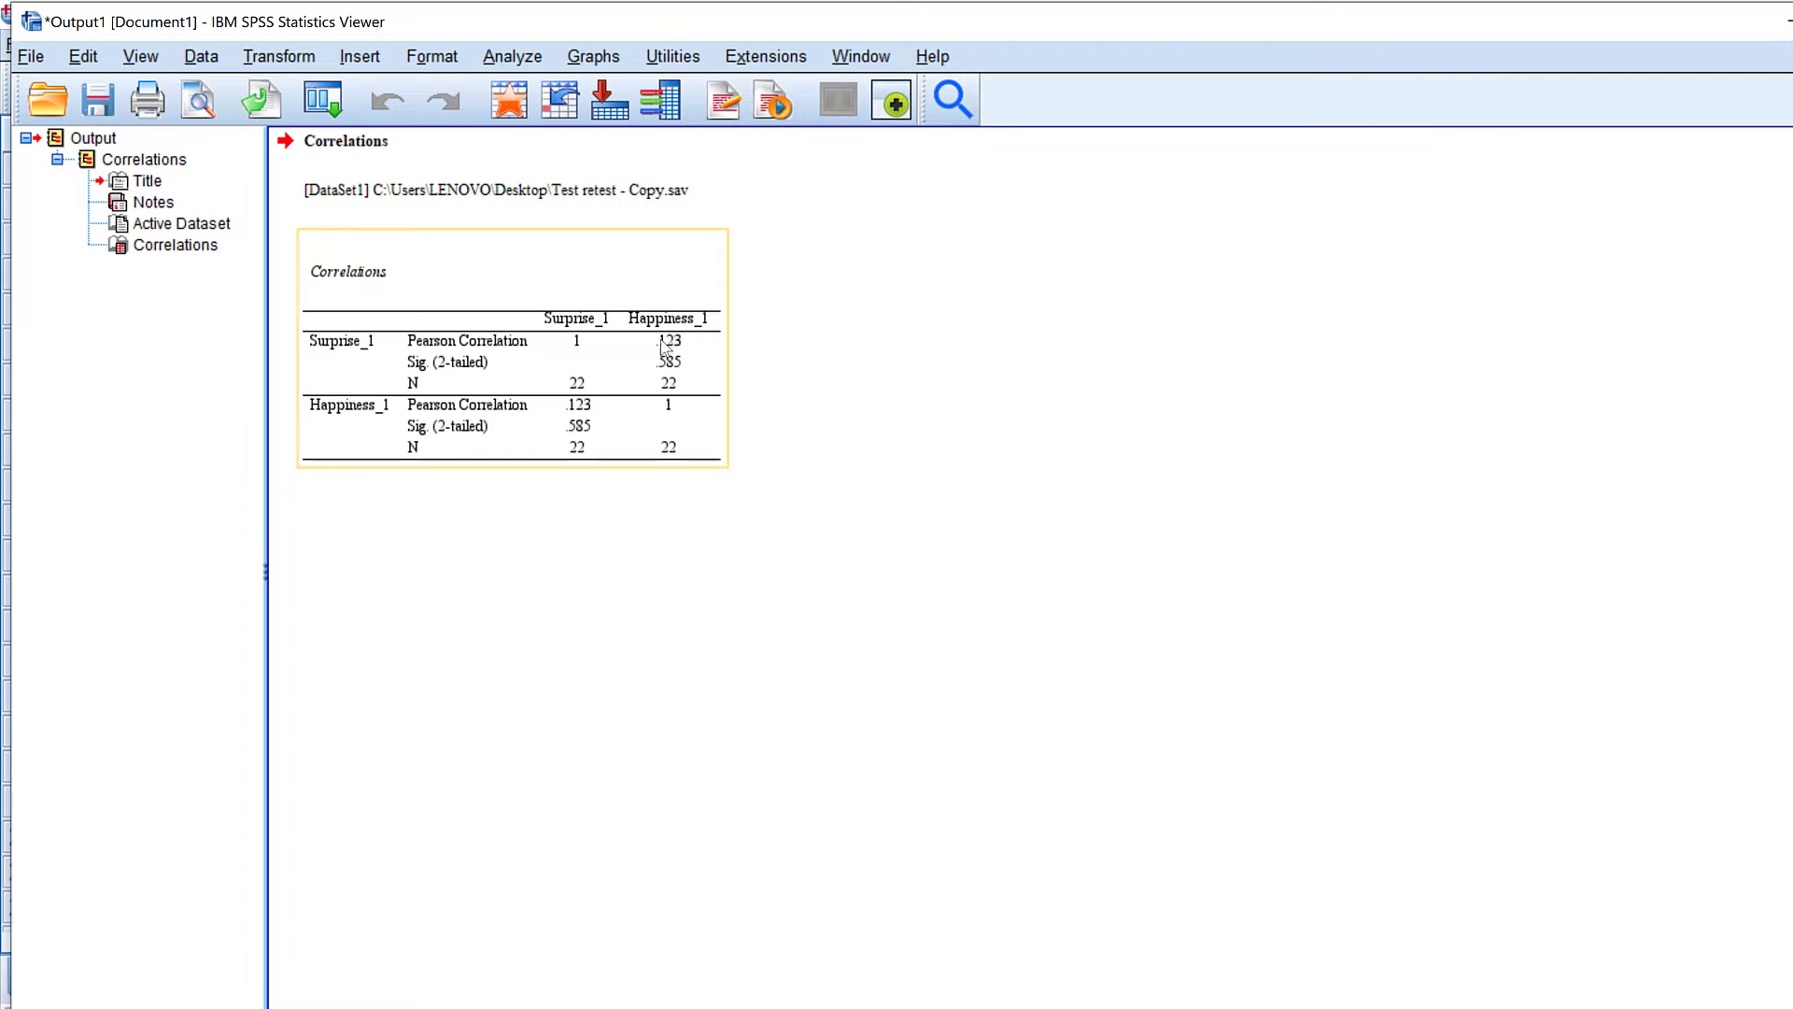
- Minimize the Correlations output (r = .123, p = .585) to return to the Data Editor
{"action": "left_click", "coordinate": [931, 346]}
{"action": "left_click", "coordinate": [1780, 20]}
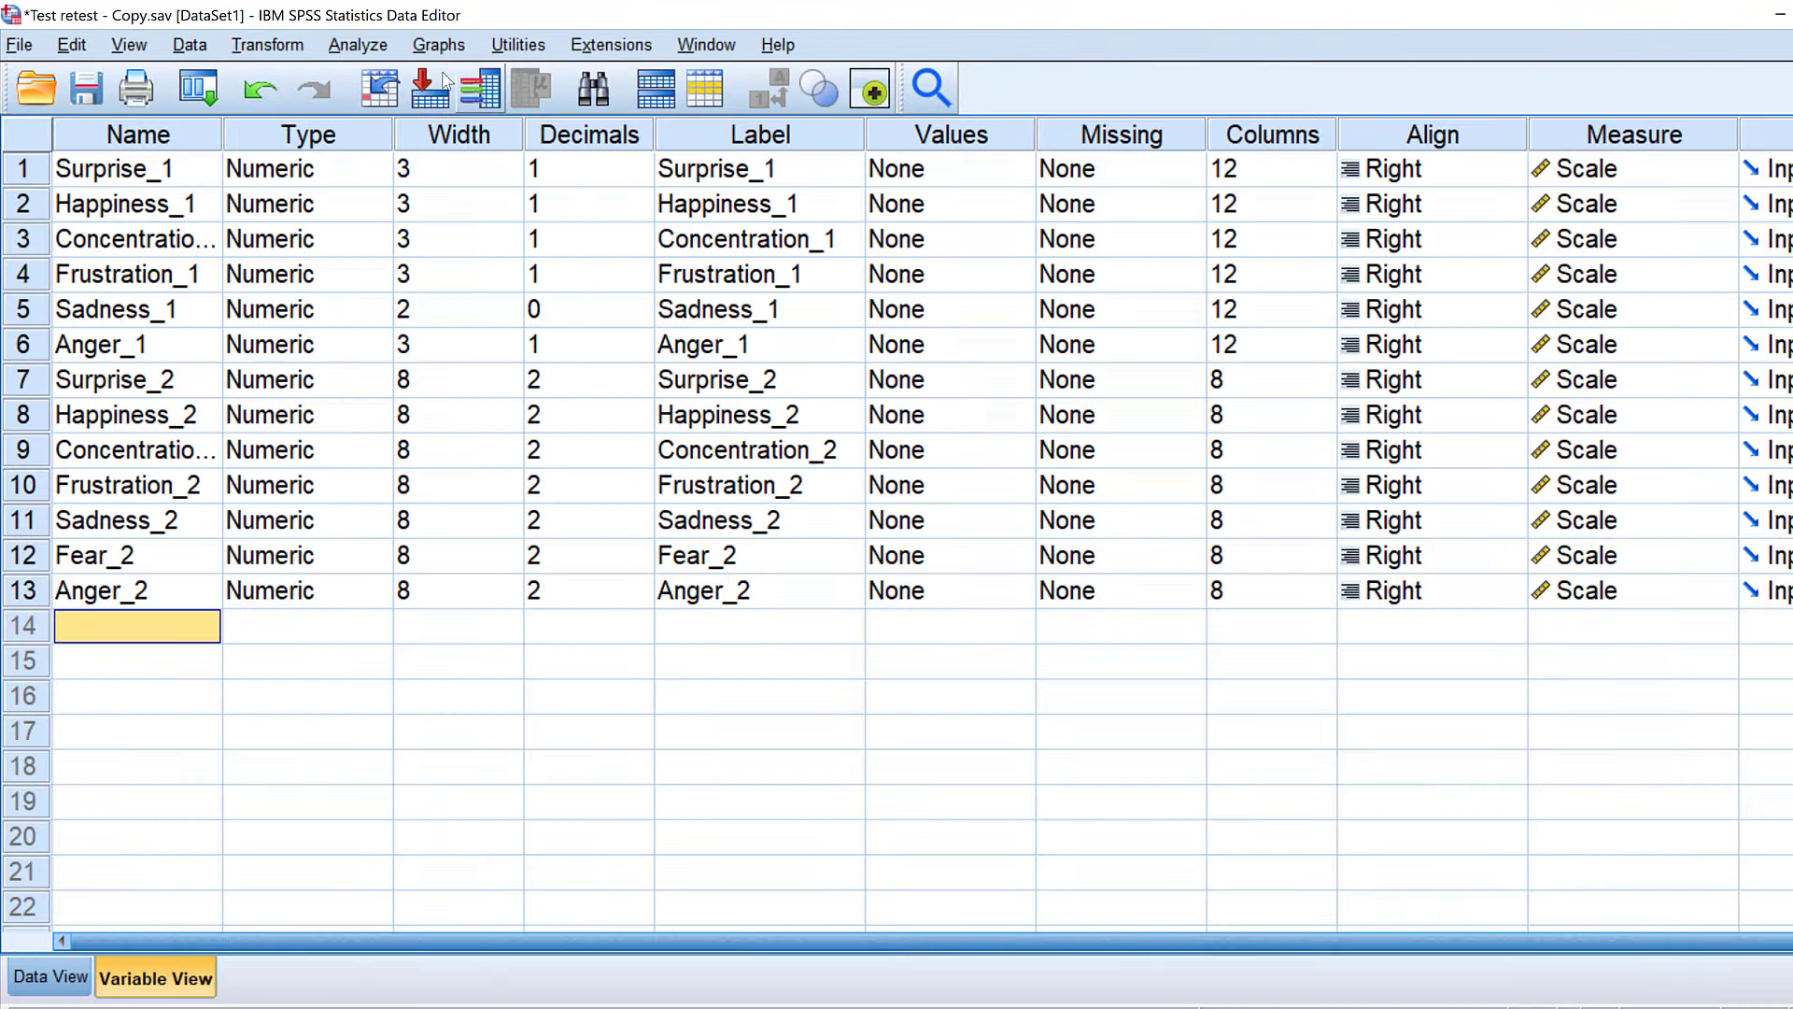
- Correlate Sadness_2, Fear_2 and Anger_2 with Frustration_2 using 95% confidence intervals
{"action": "left_click", "coordinate": [355, 46]}
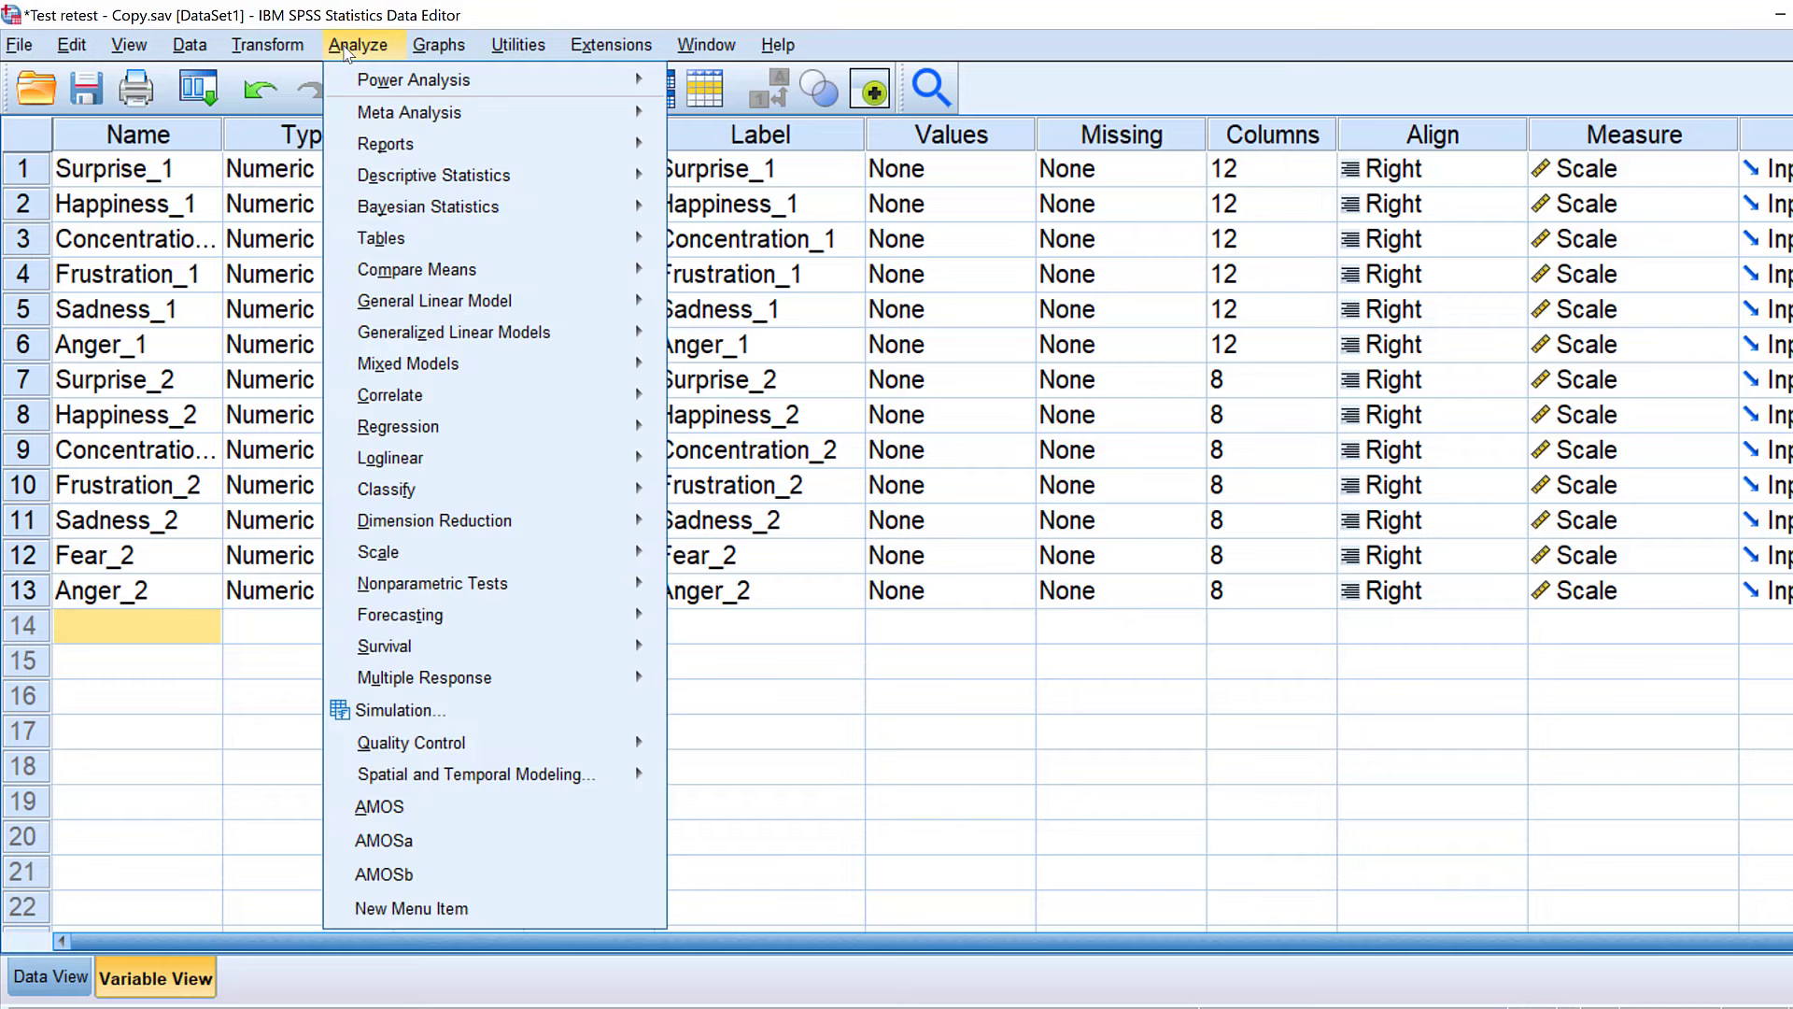
{"action": "mouse_move", "coordinate": [393, 399]}
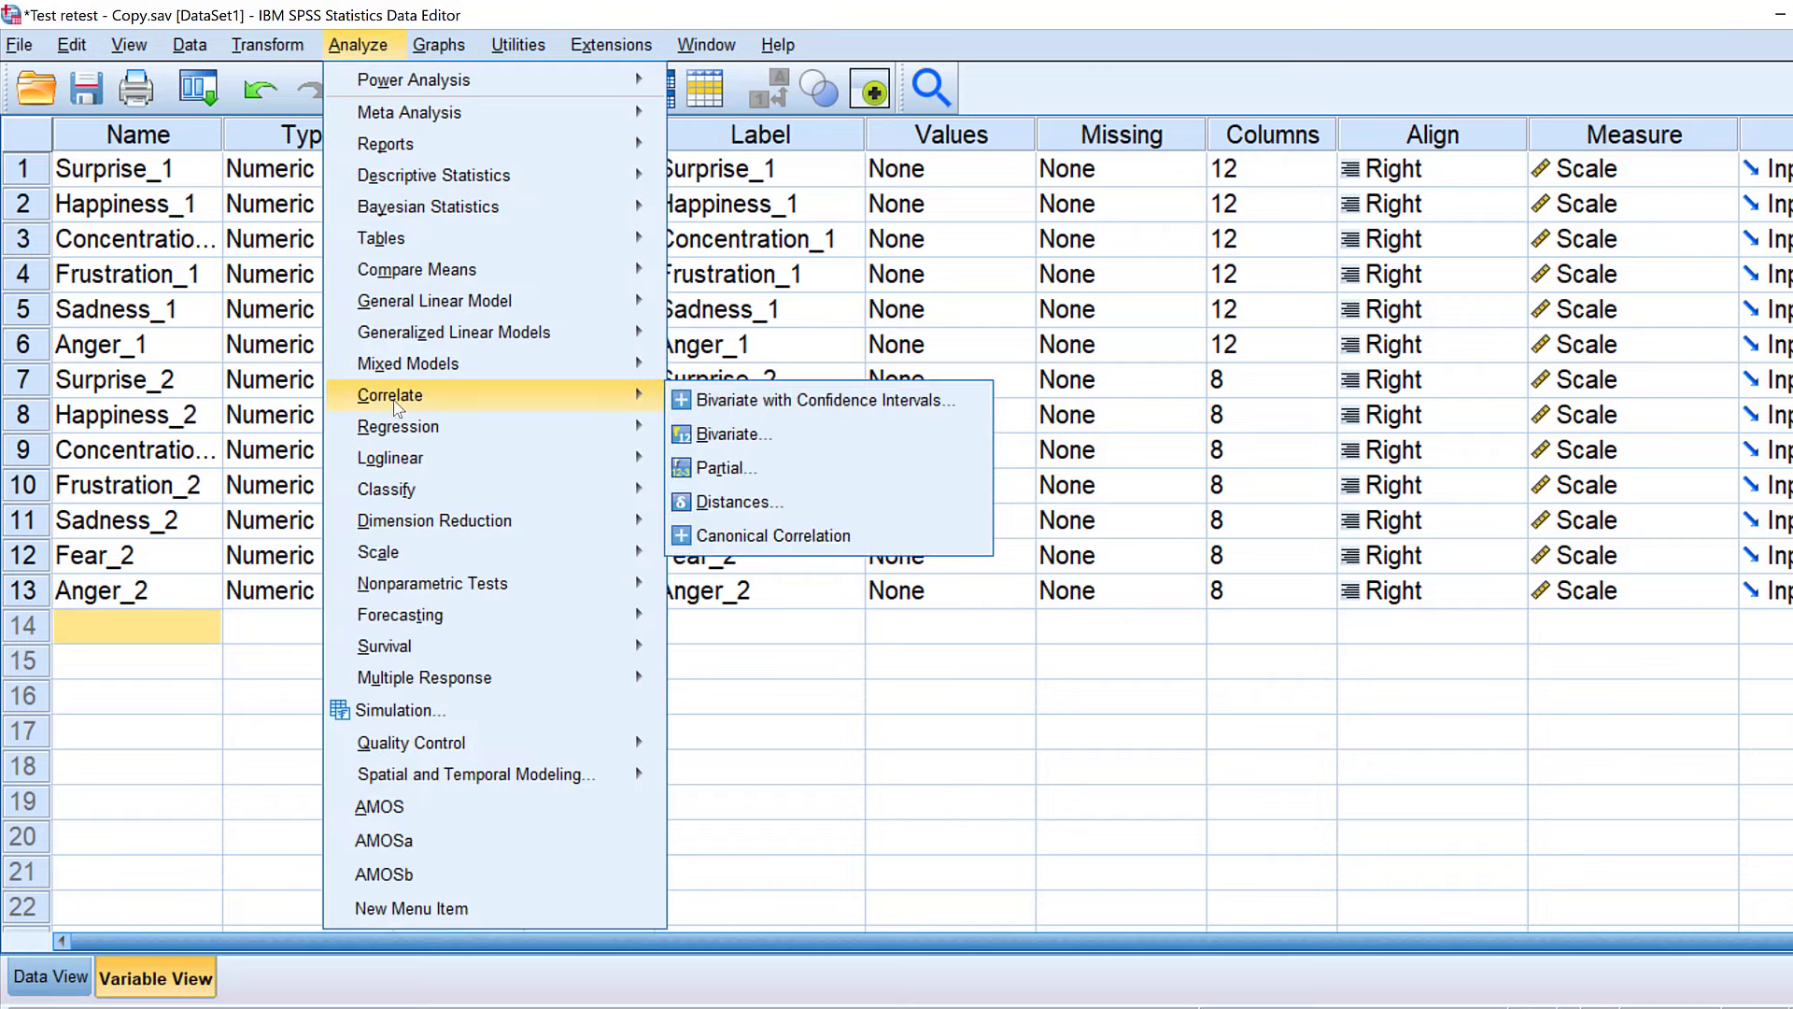
{"action": "left_click", "coordinate": [841, 411]}
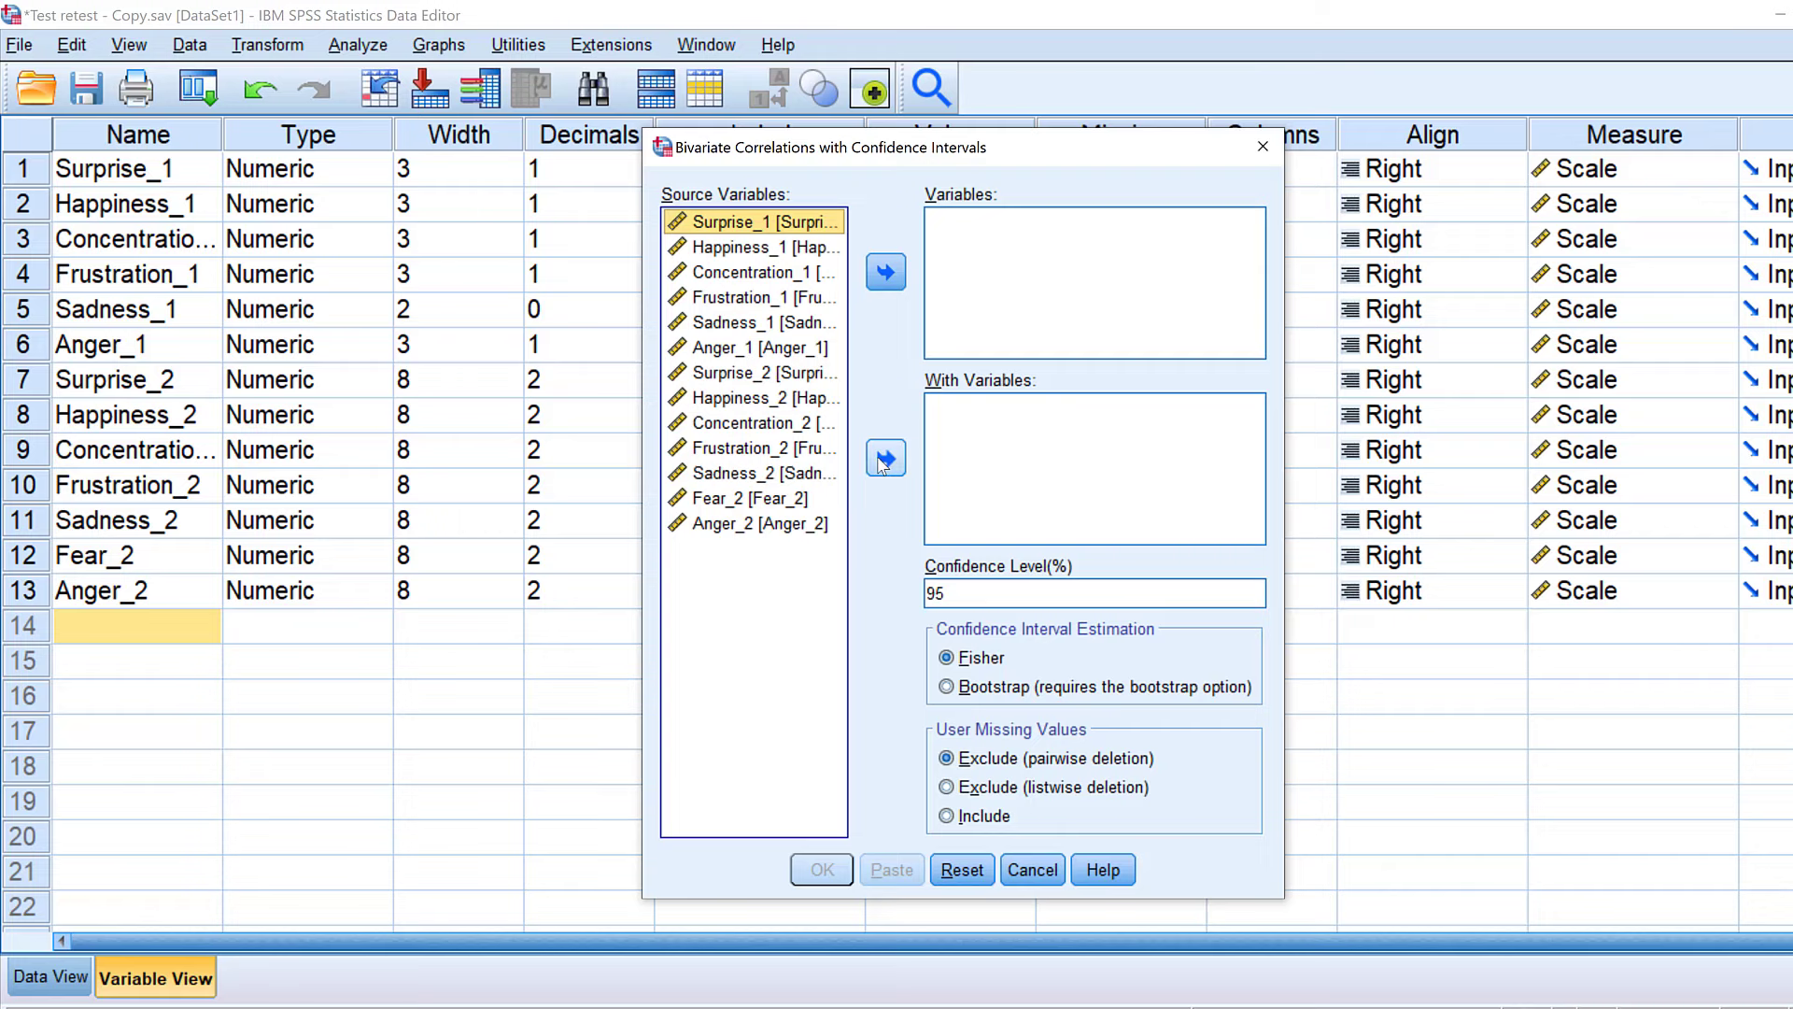
{"action": "left_click", "coordinate": [752, 450]}
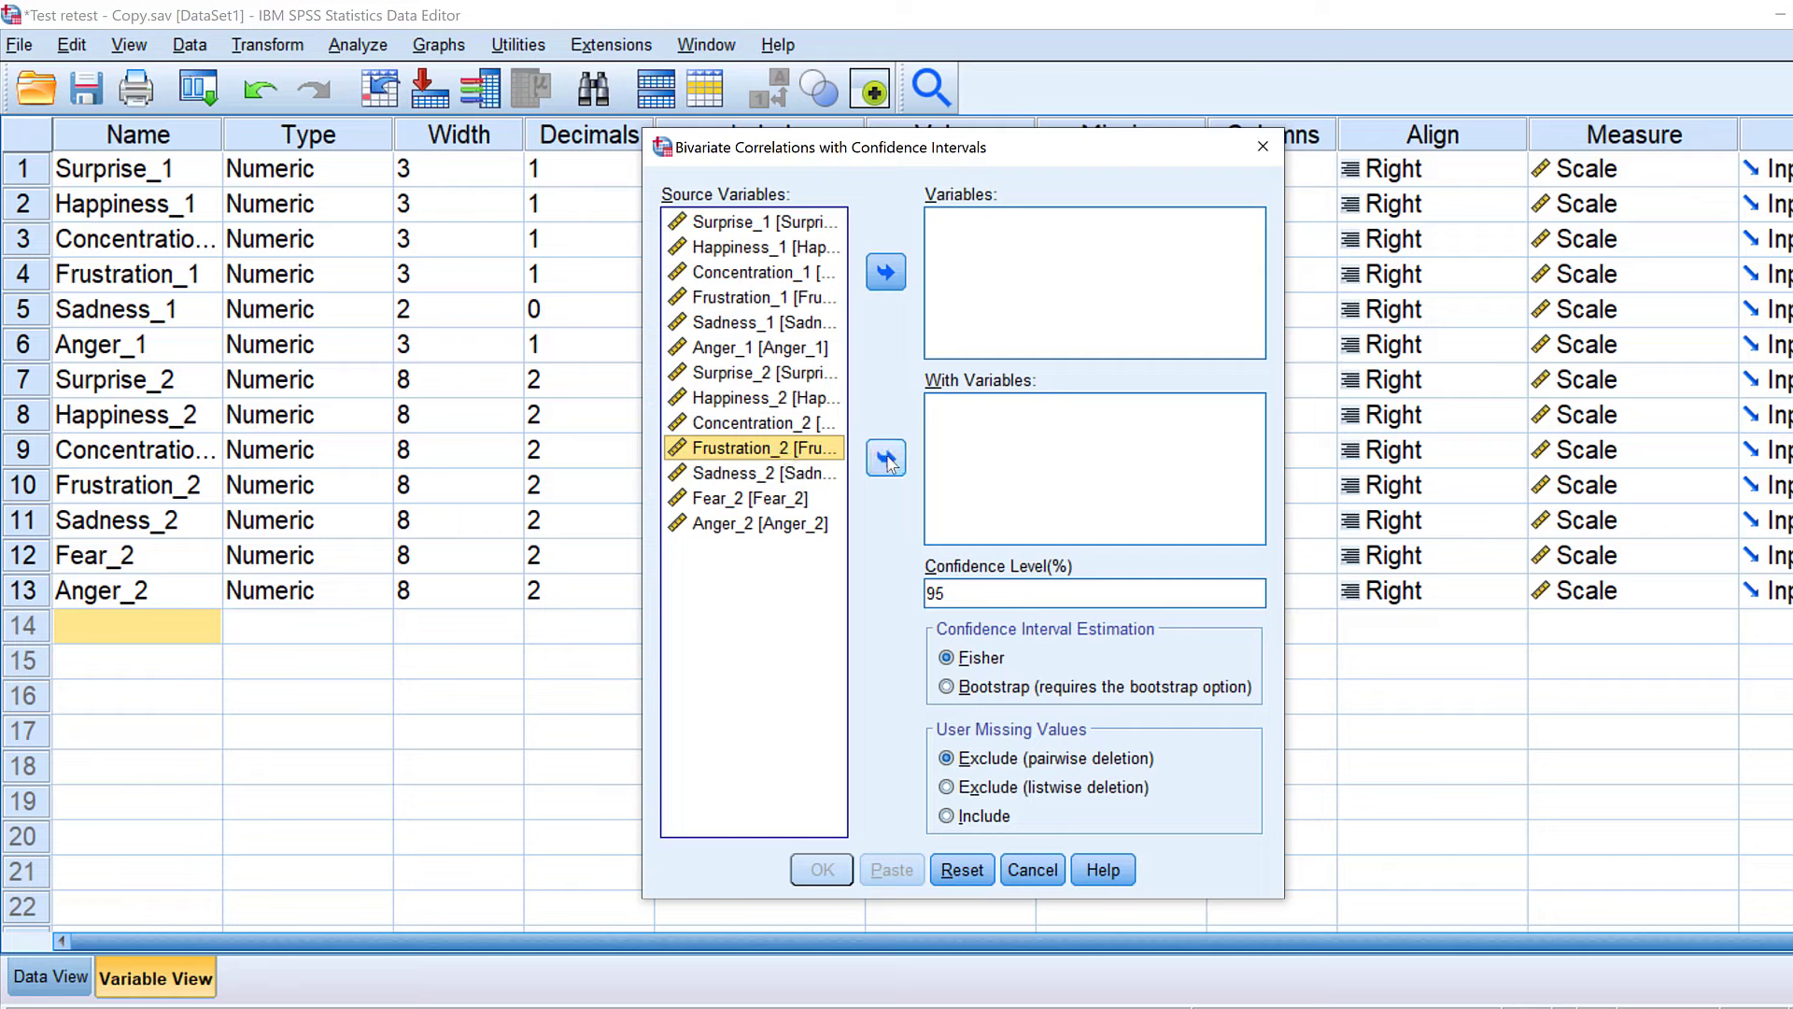
{"action": "left_click", "coordinate": [886, 458]}
{"action": "left_click", "coordinate": [715, 452]}
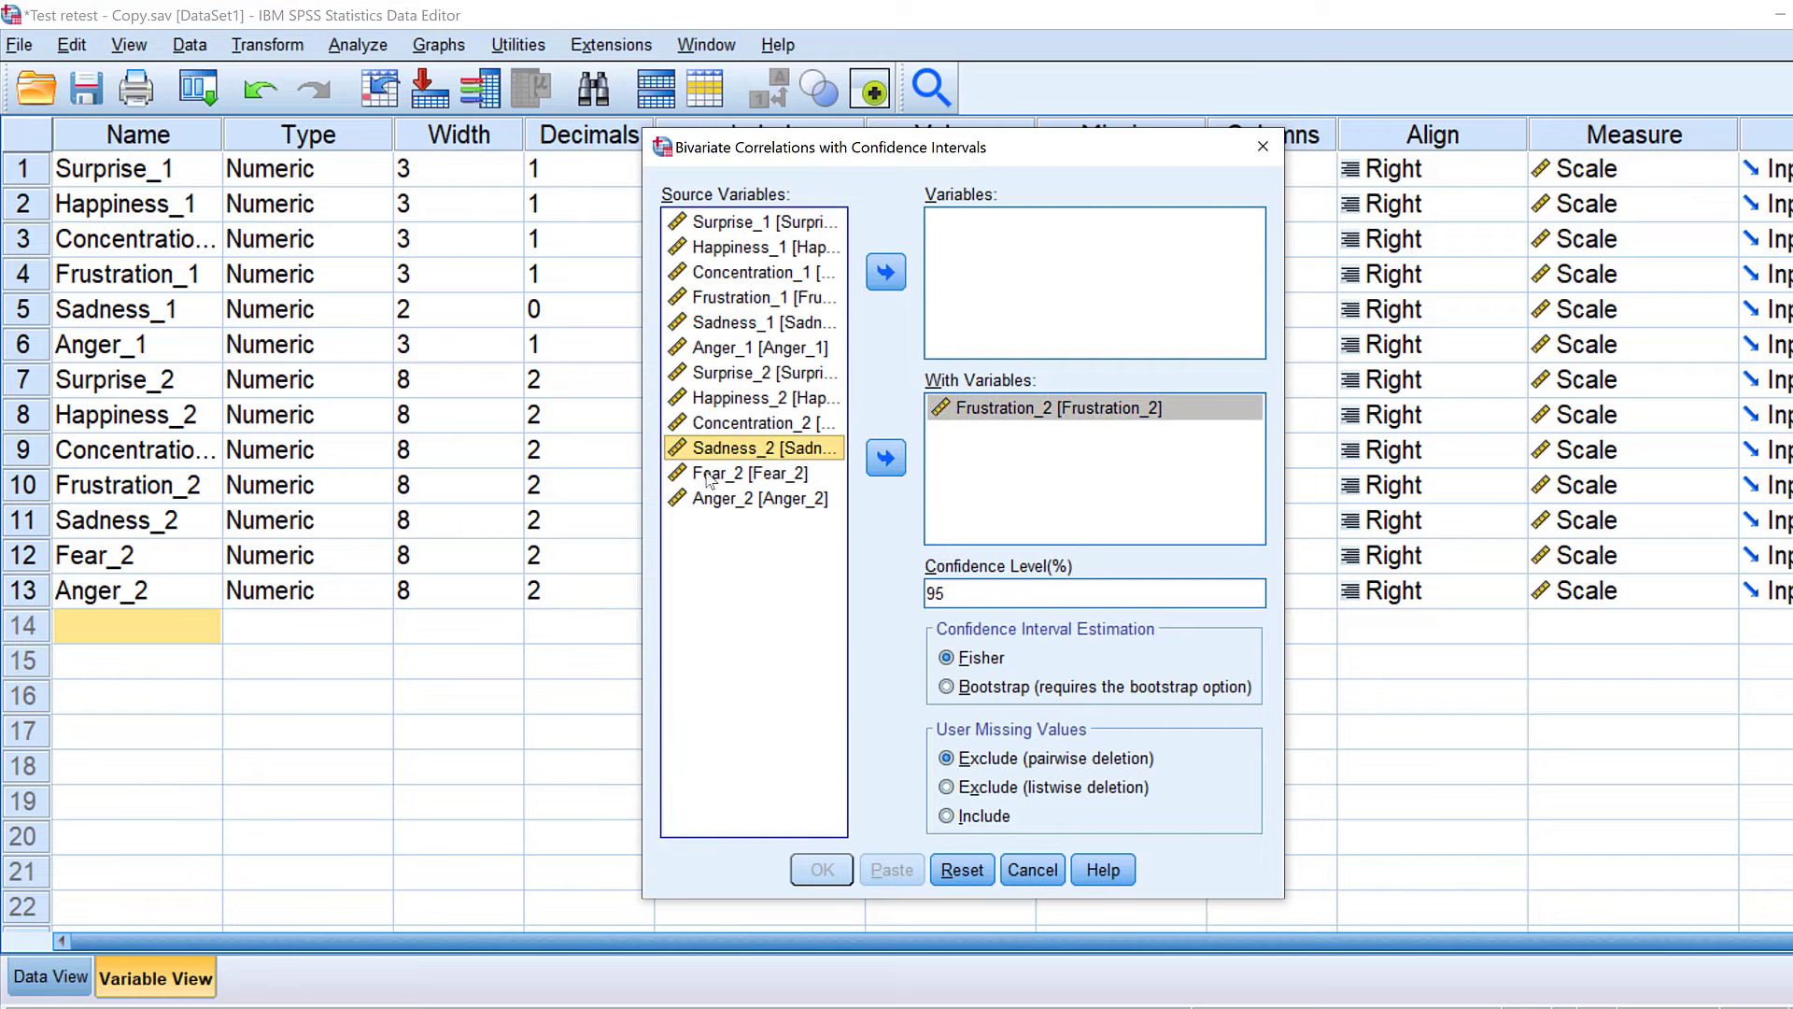
{"action": "left_click", "coordinate": [715, 478], "text": "ctrl"}
{"action": "left_click", "coordinate": [714, 474], "text": "ctrl"}
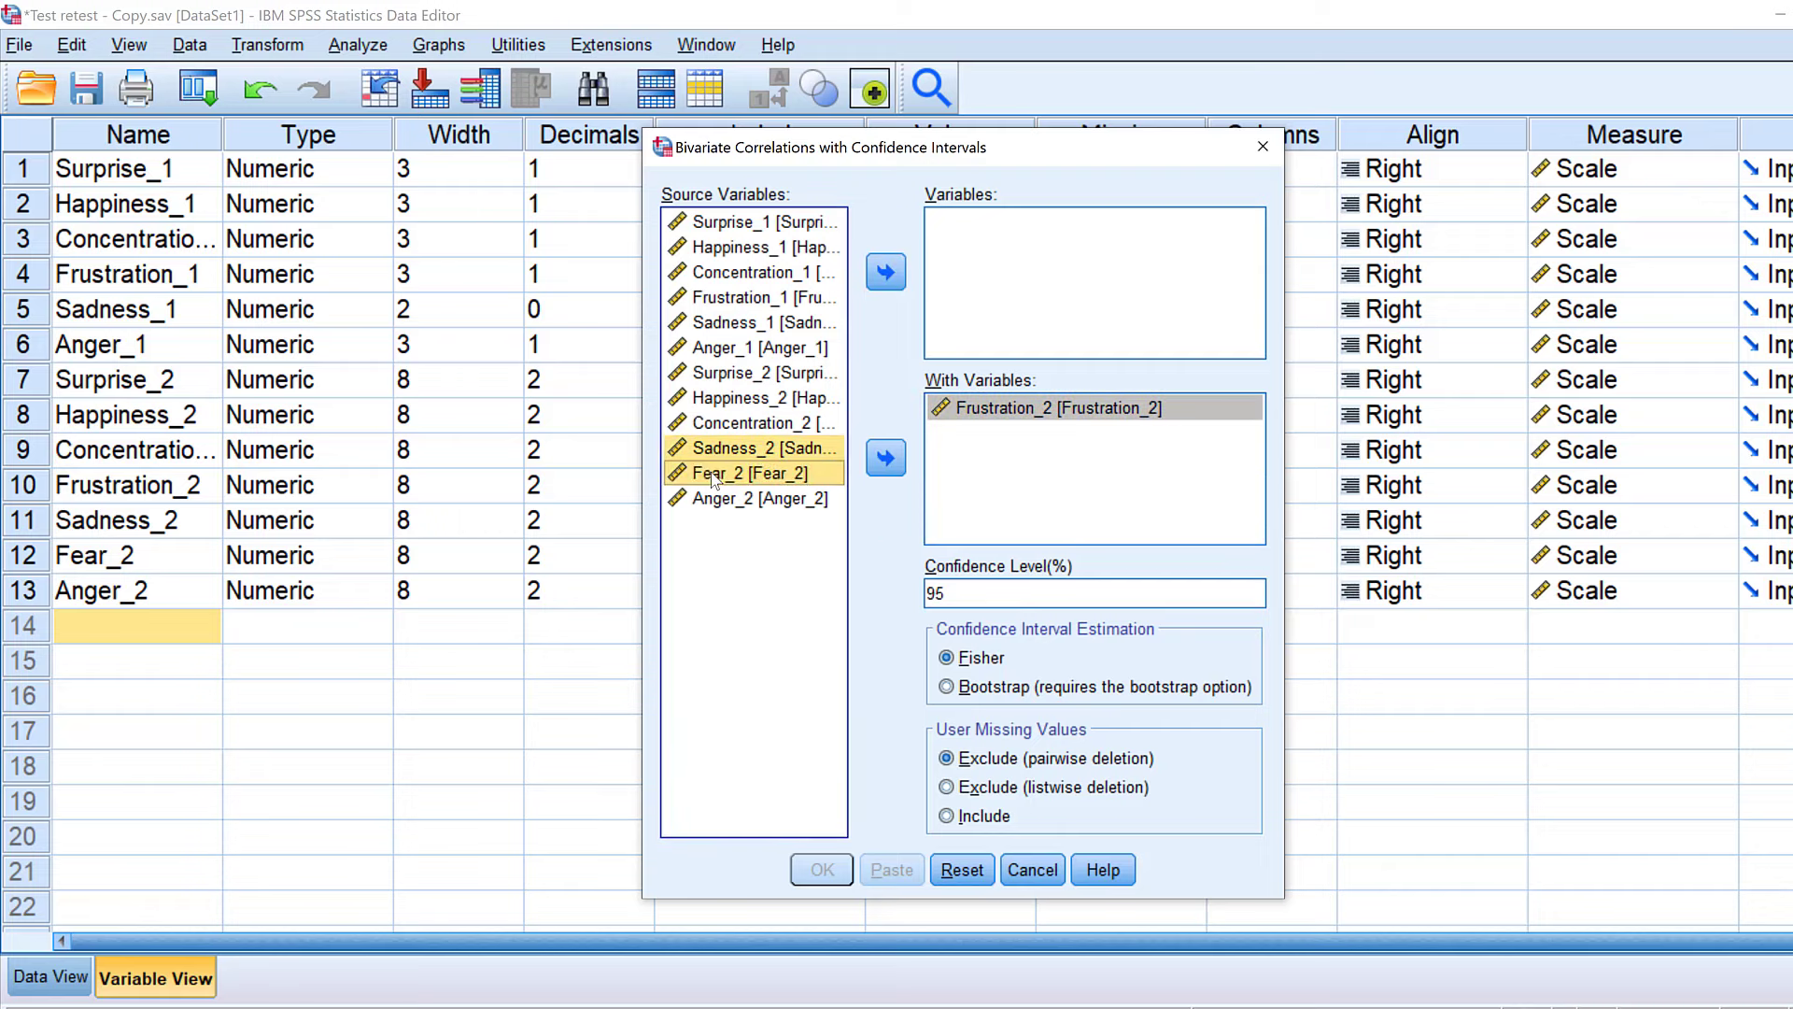
{"action": "left_click", "coordinate": [715, 498], "text": "ctrl"}
{"action": "left_click", "coordinate": [886, 272]}
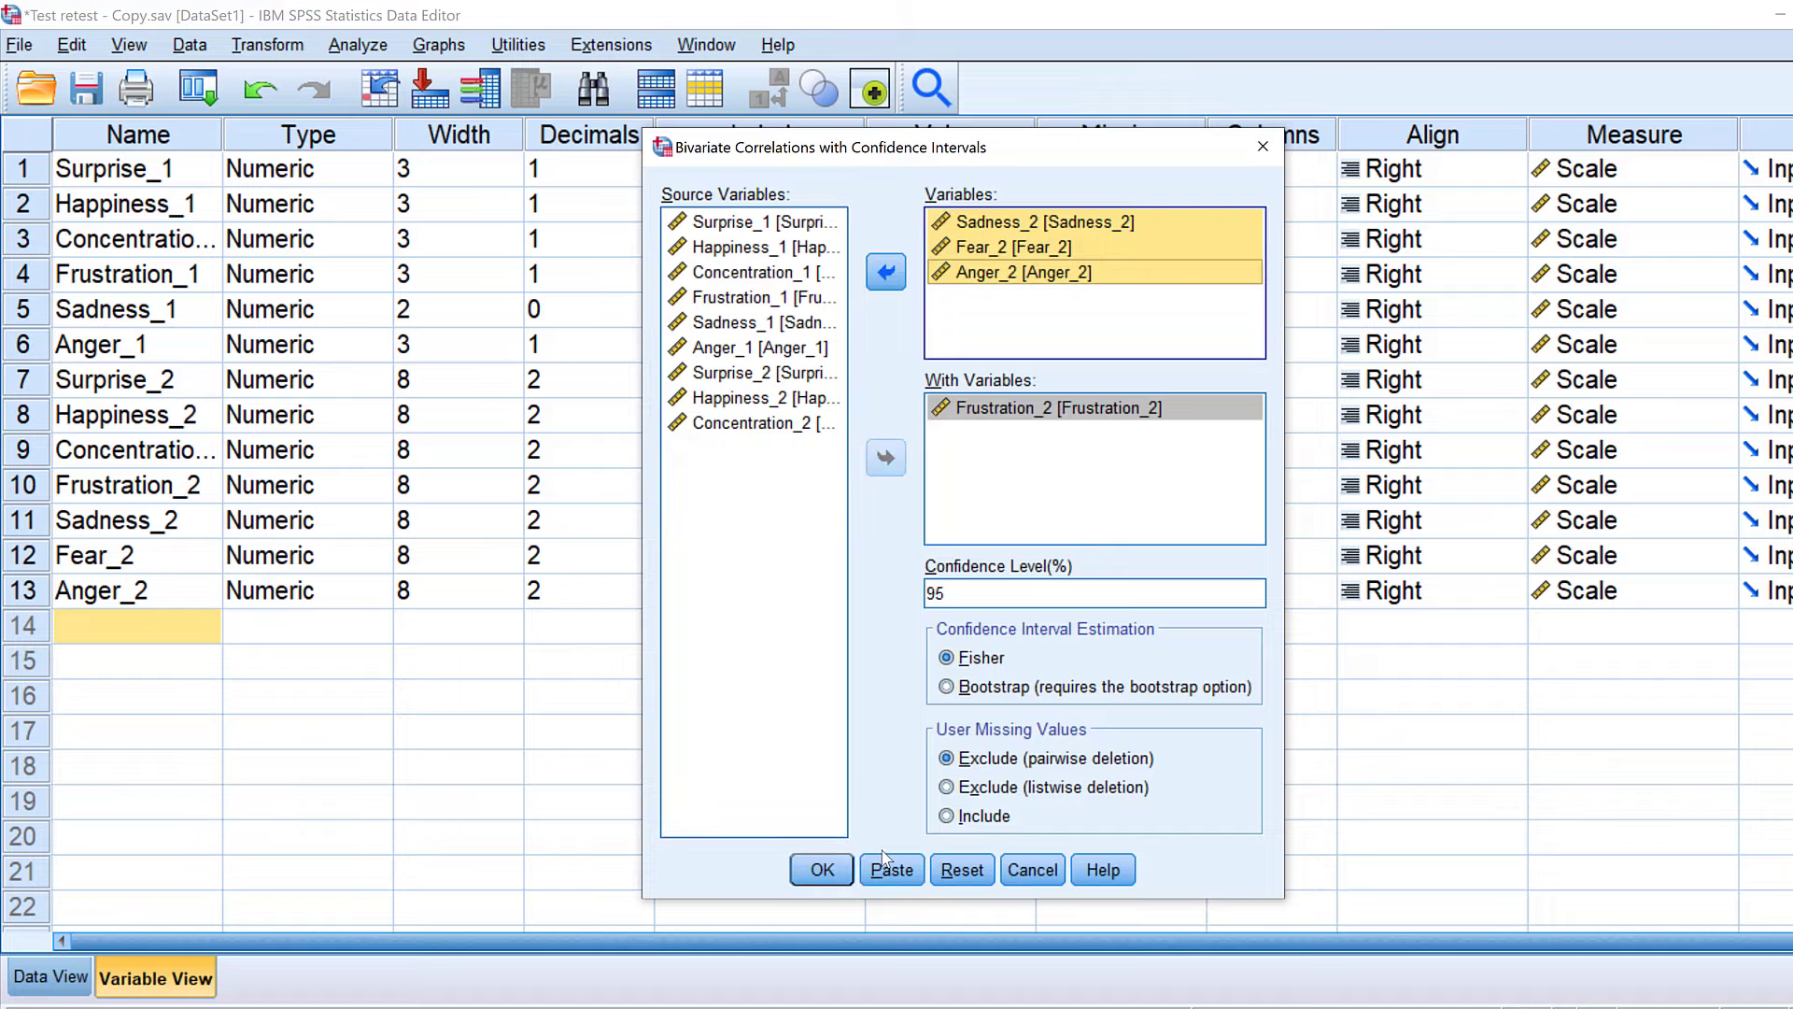
{"action": "left_click", "coordinate": [831, 869]}
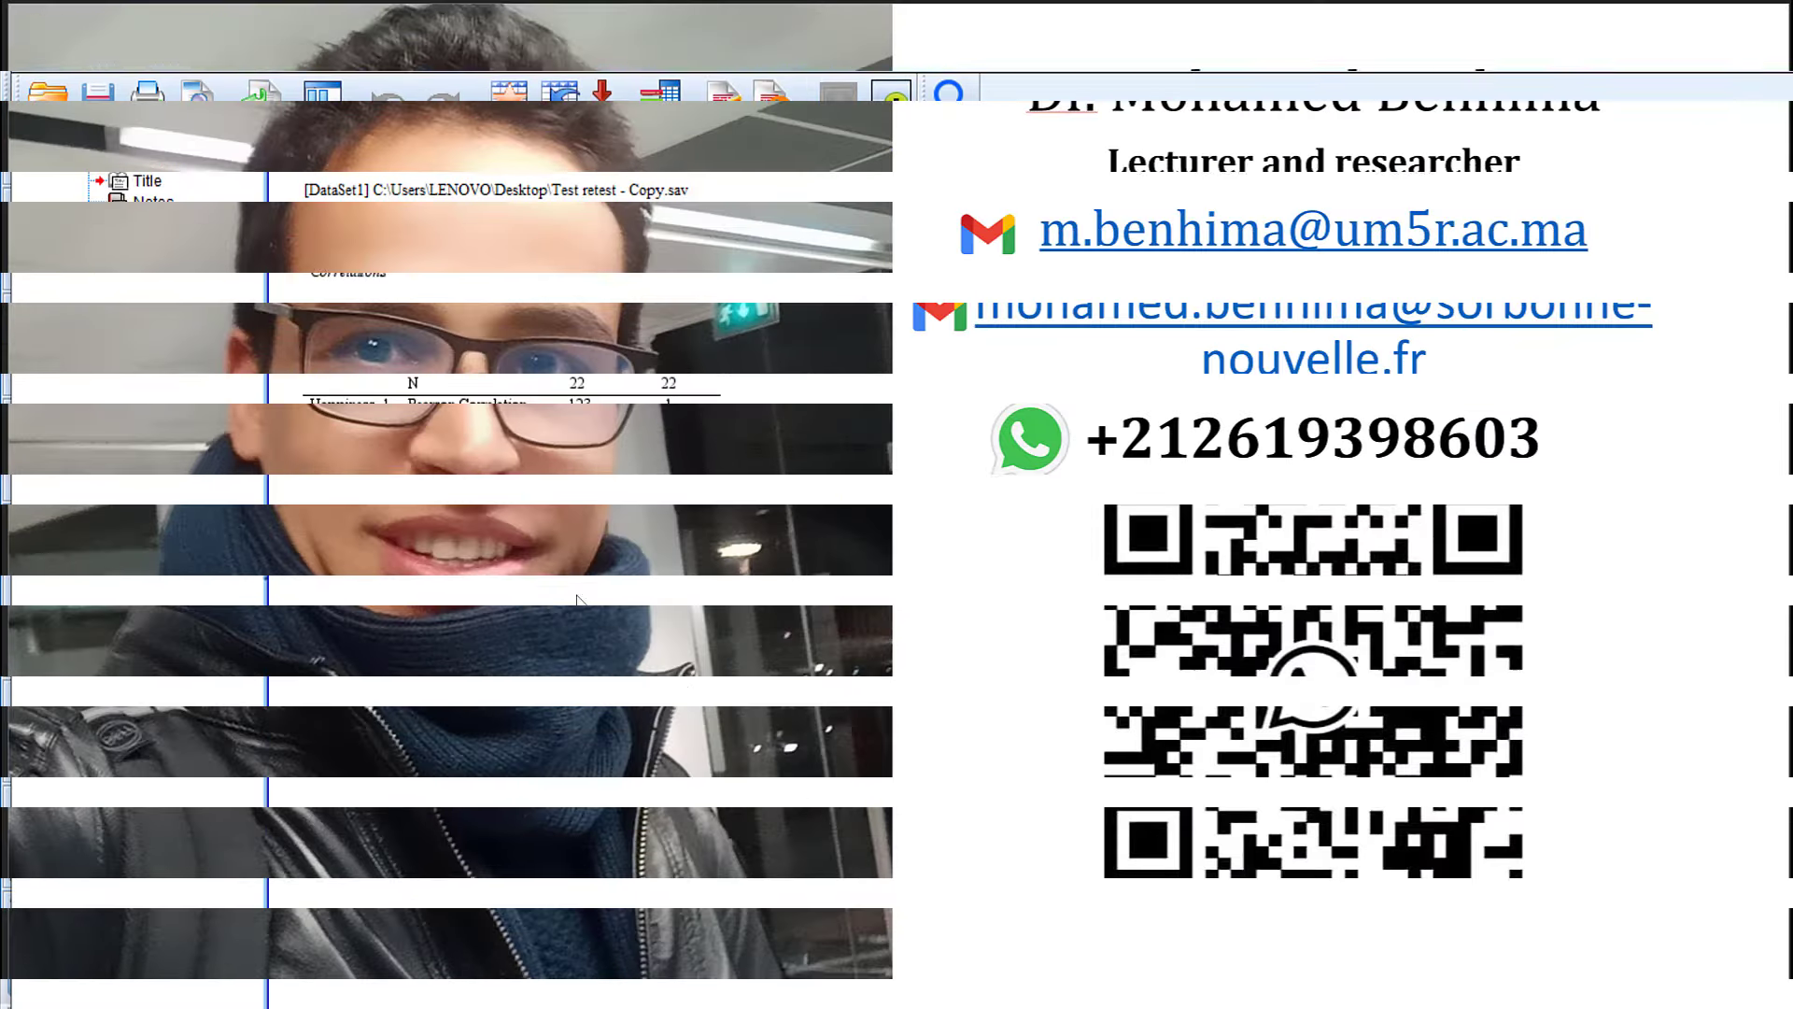